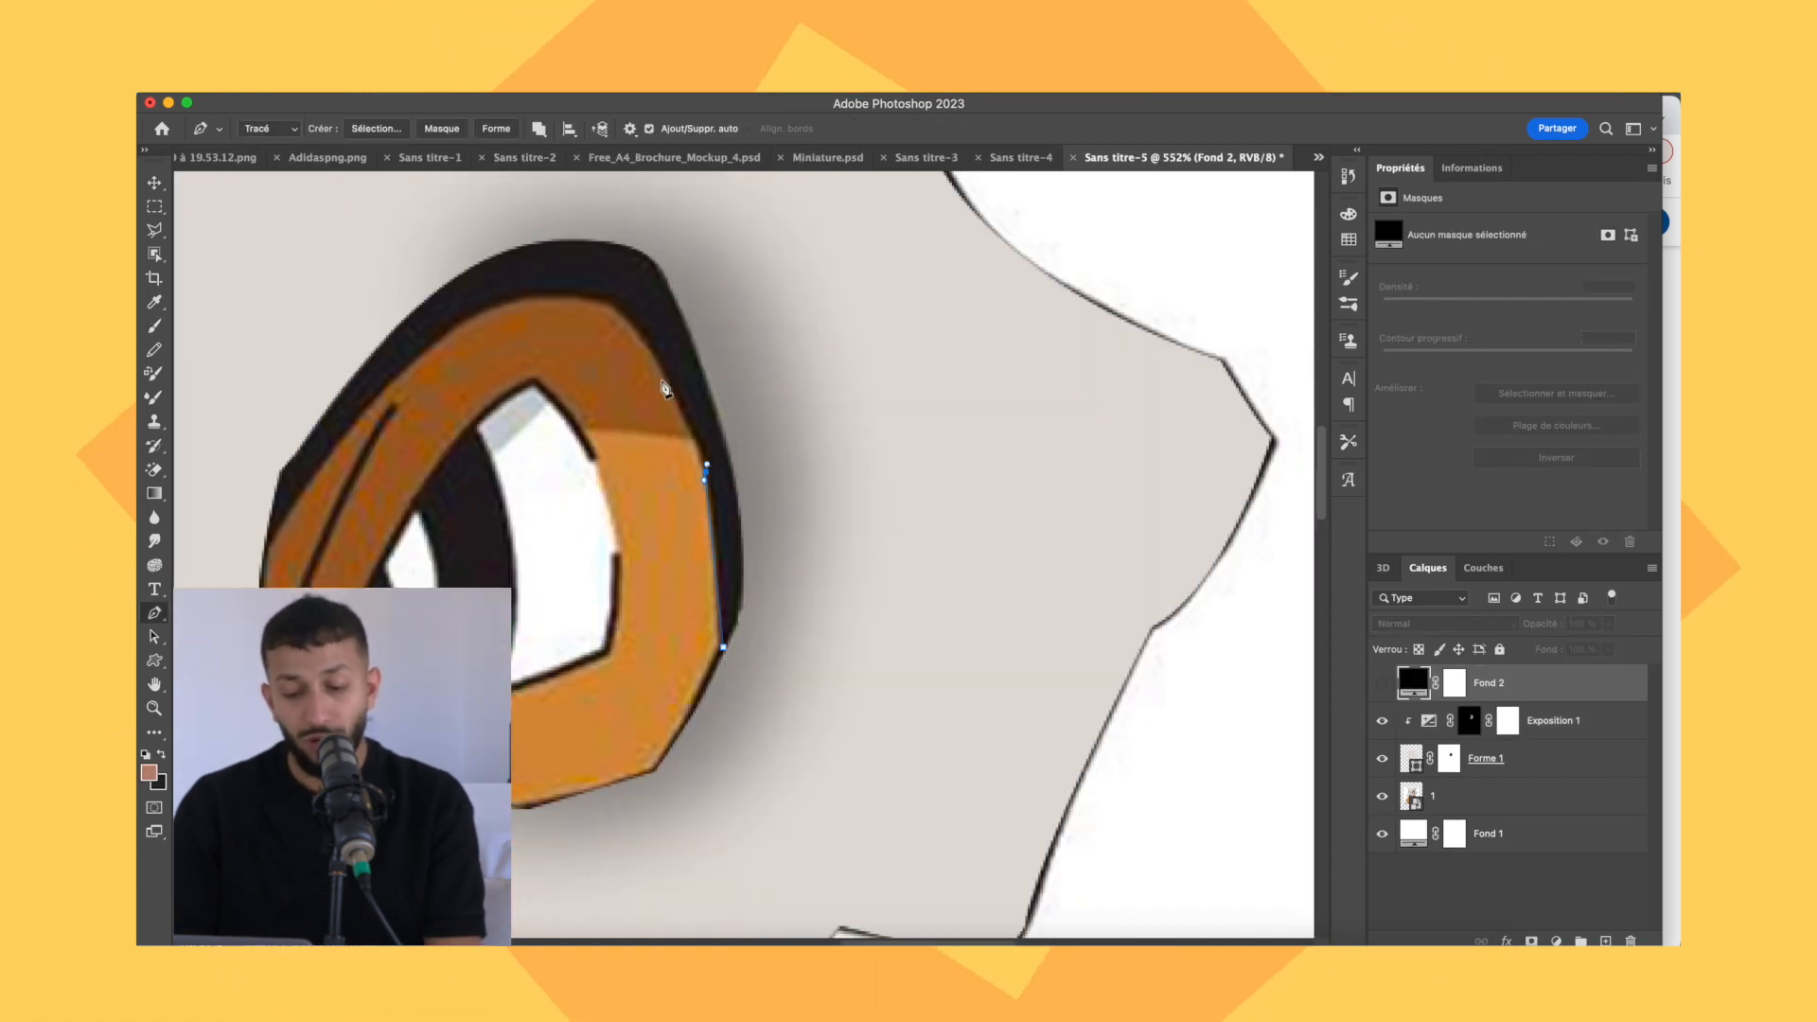
Trace the inner edge of the eye's black rim with a Pen path following the orange eyelid.
left_click(655, 355)
left_click(611, 304)
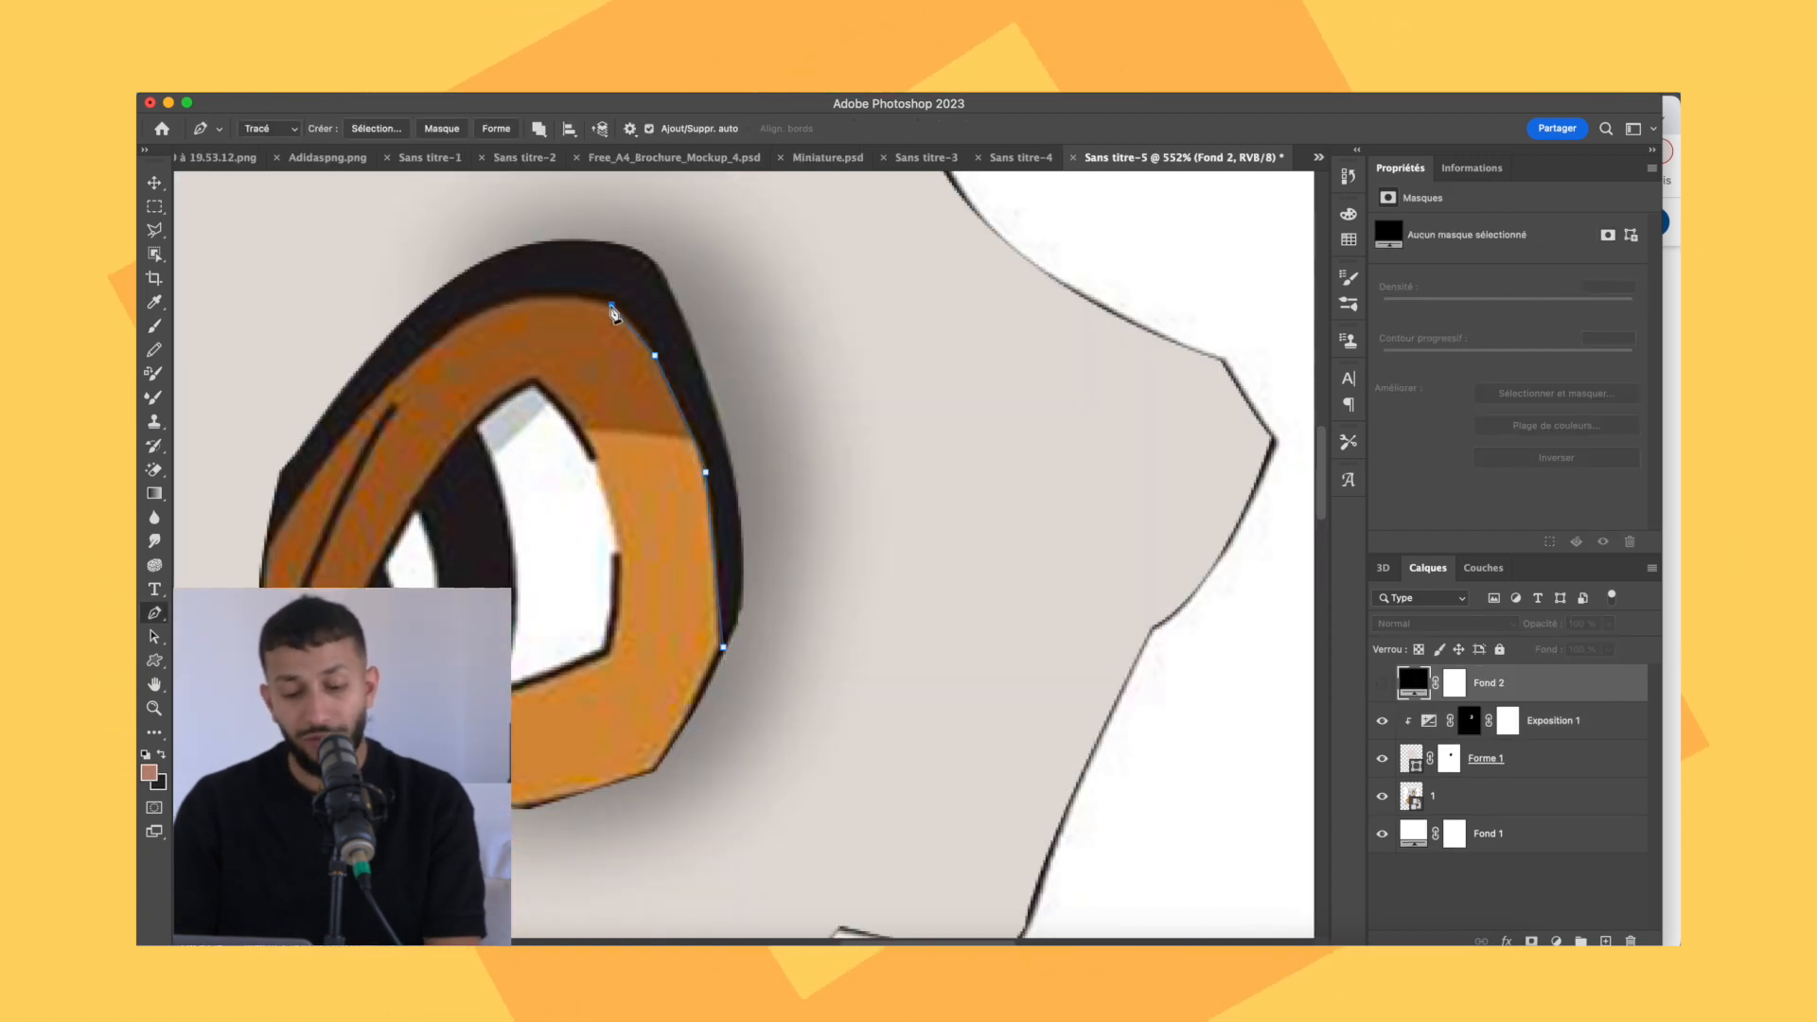
left_click_drag(474, 315, 412, 356)
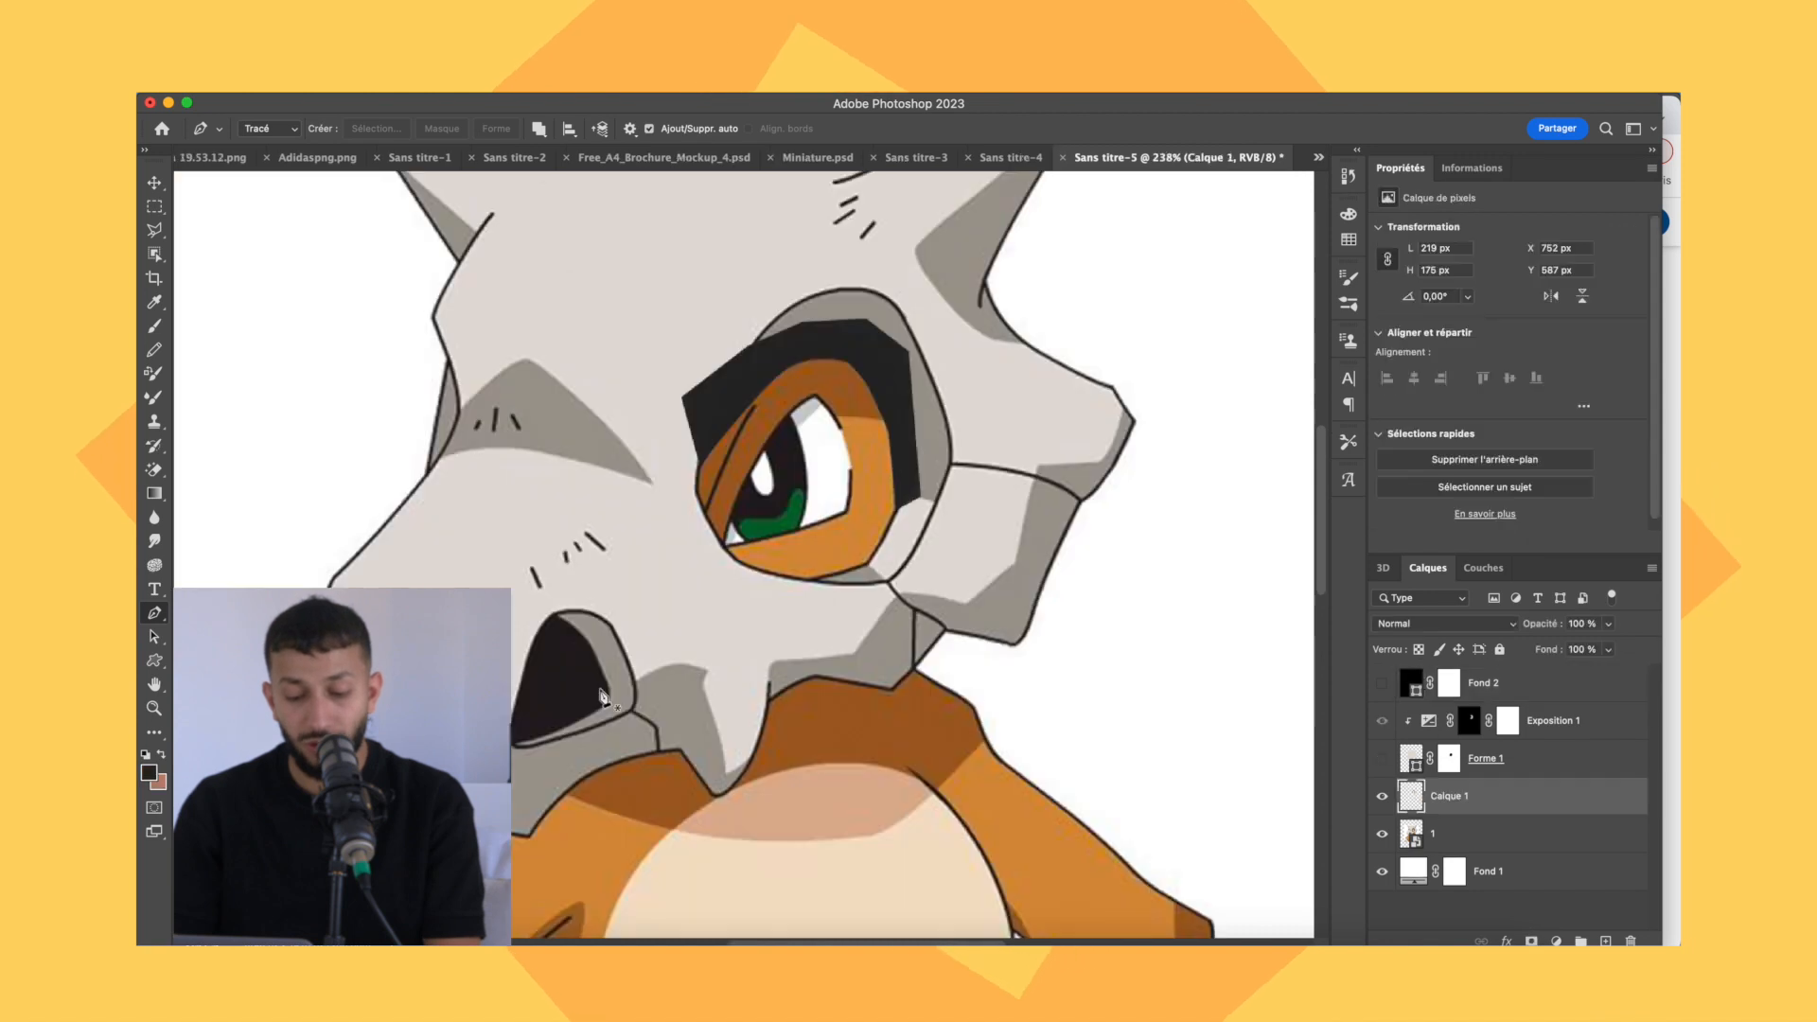
Trace the black nostril, plus the outer contour of the grey nose cavity, with the Pen tool.
scroll(602, 696, "down", 3)
scroll(602, 695, "left", 3)
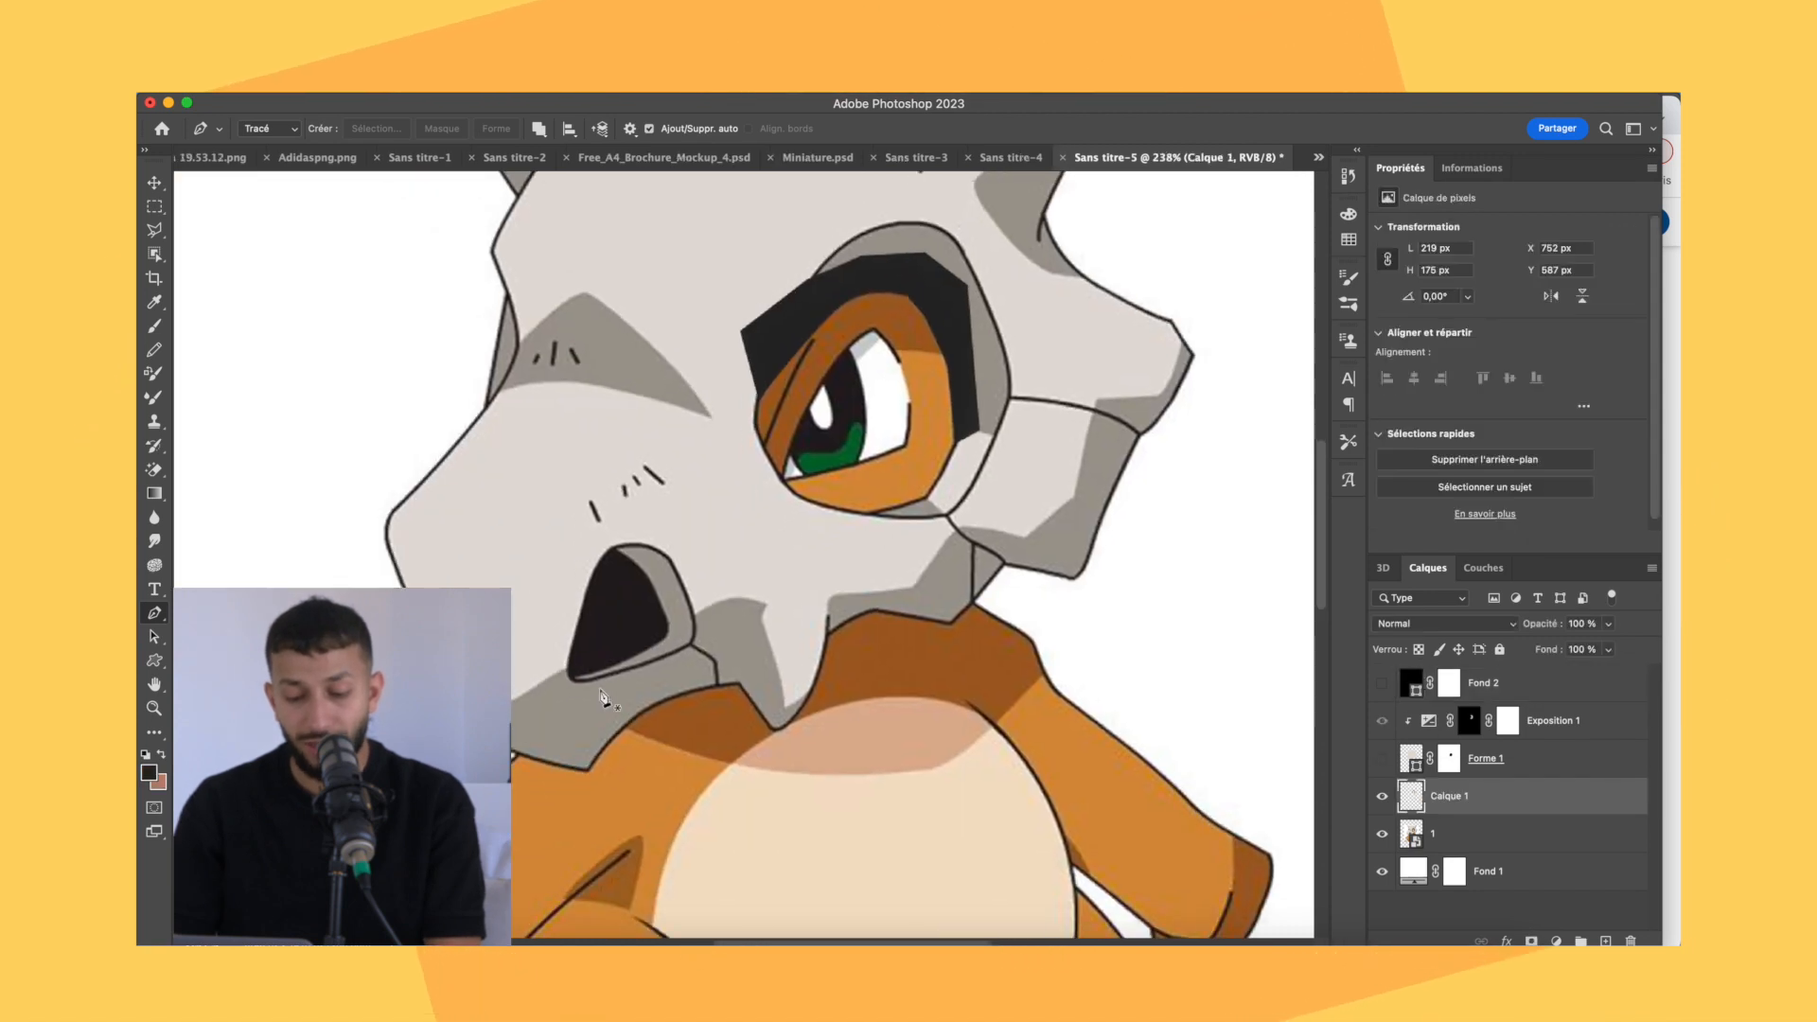
scroll(602, 695, "up", 3)
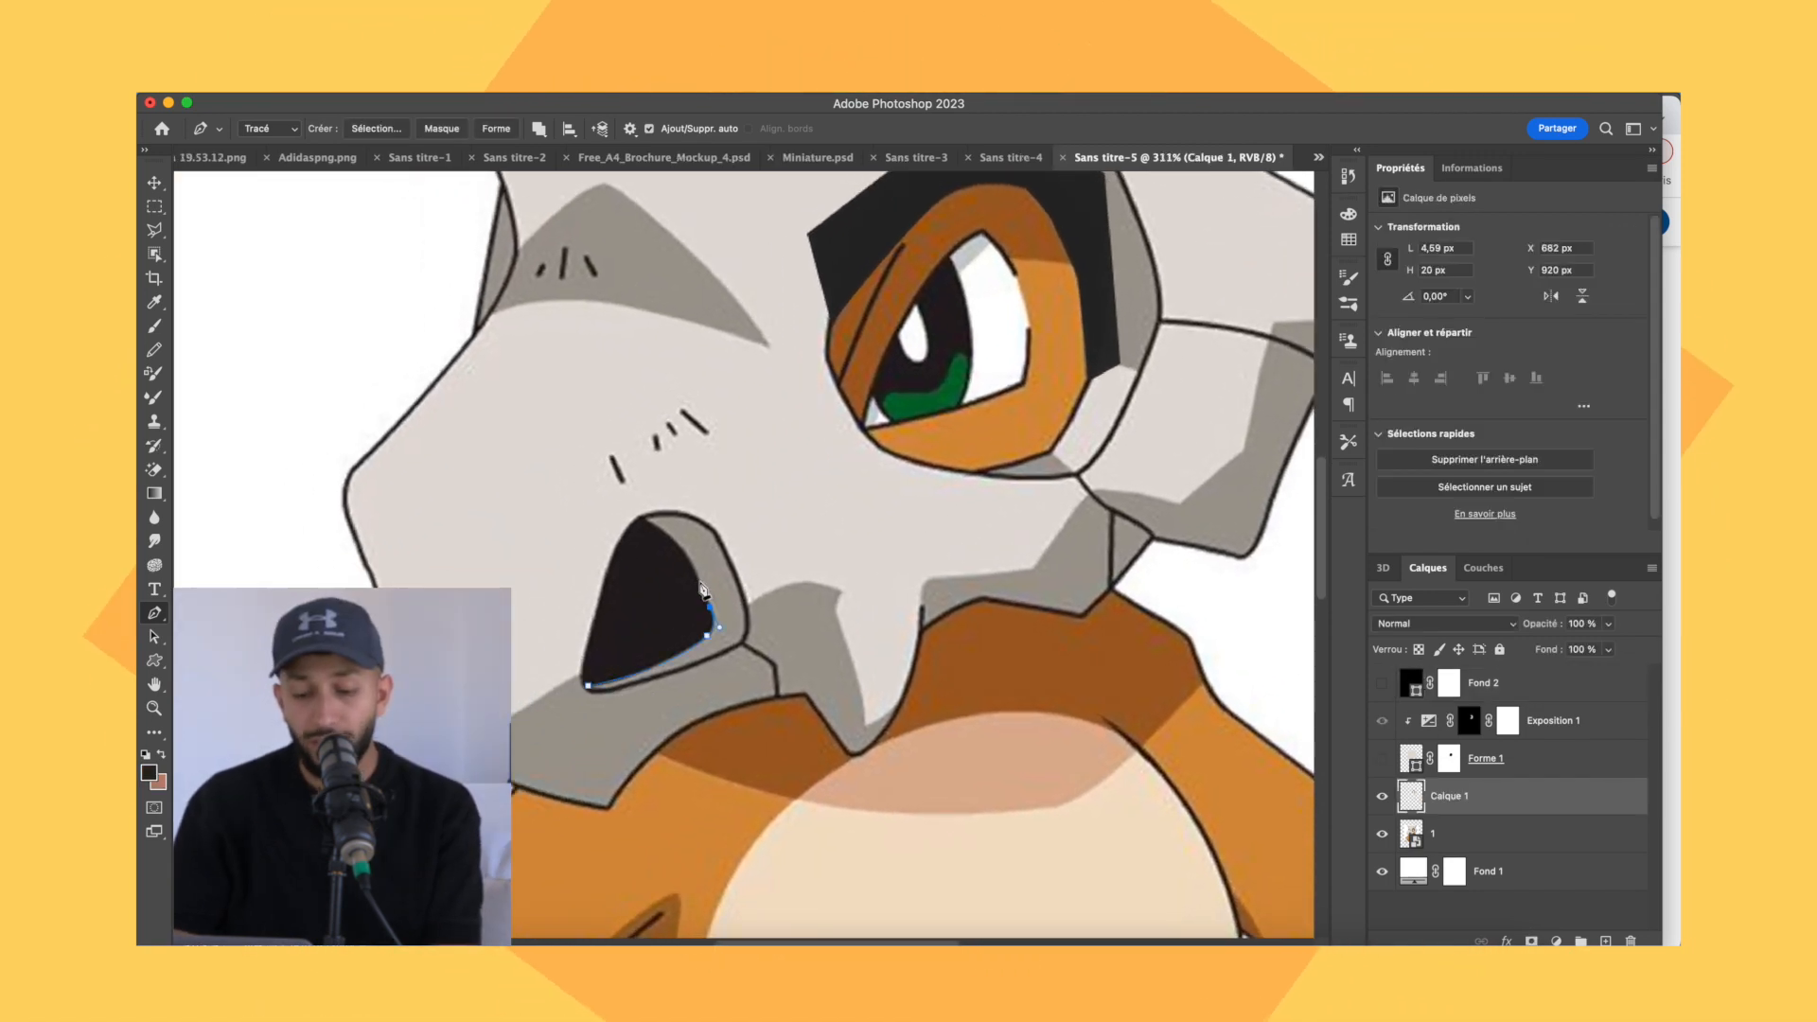
left_click(699, 582)
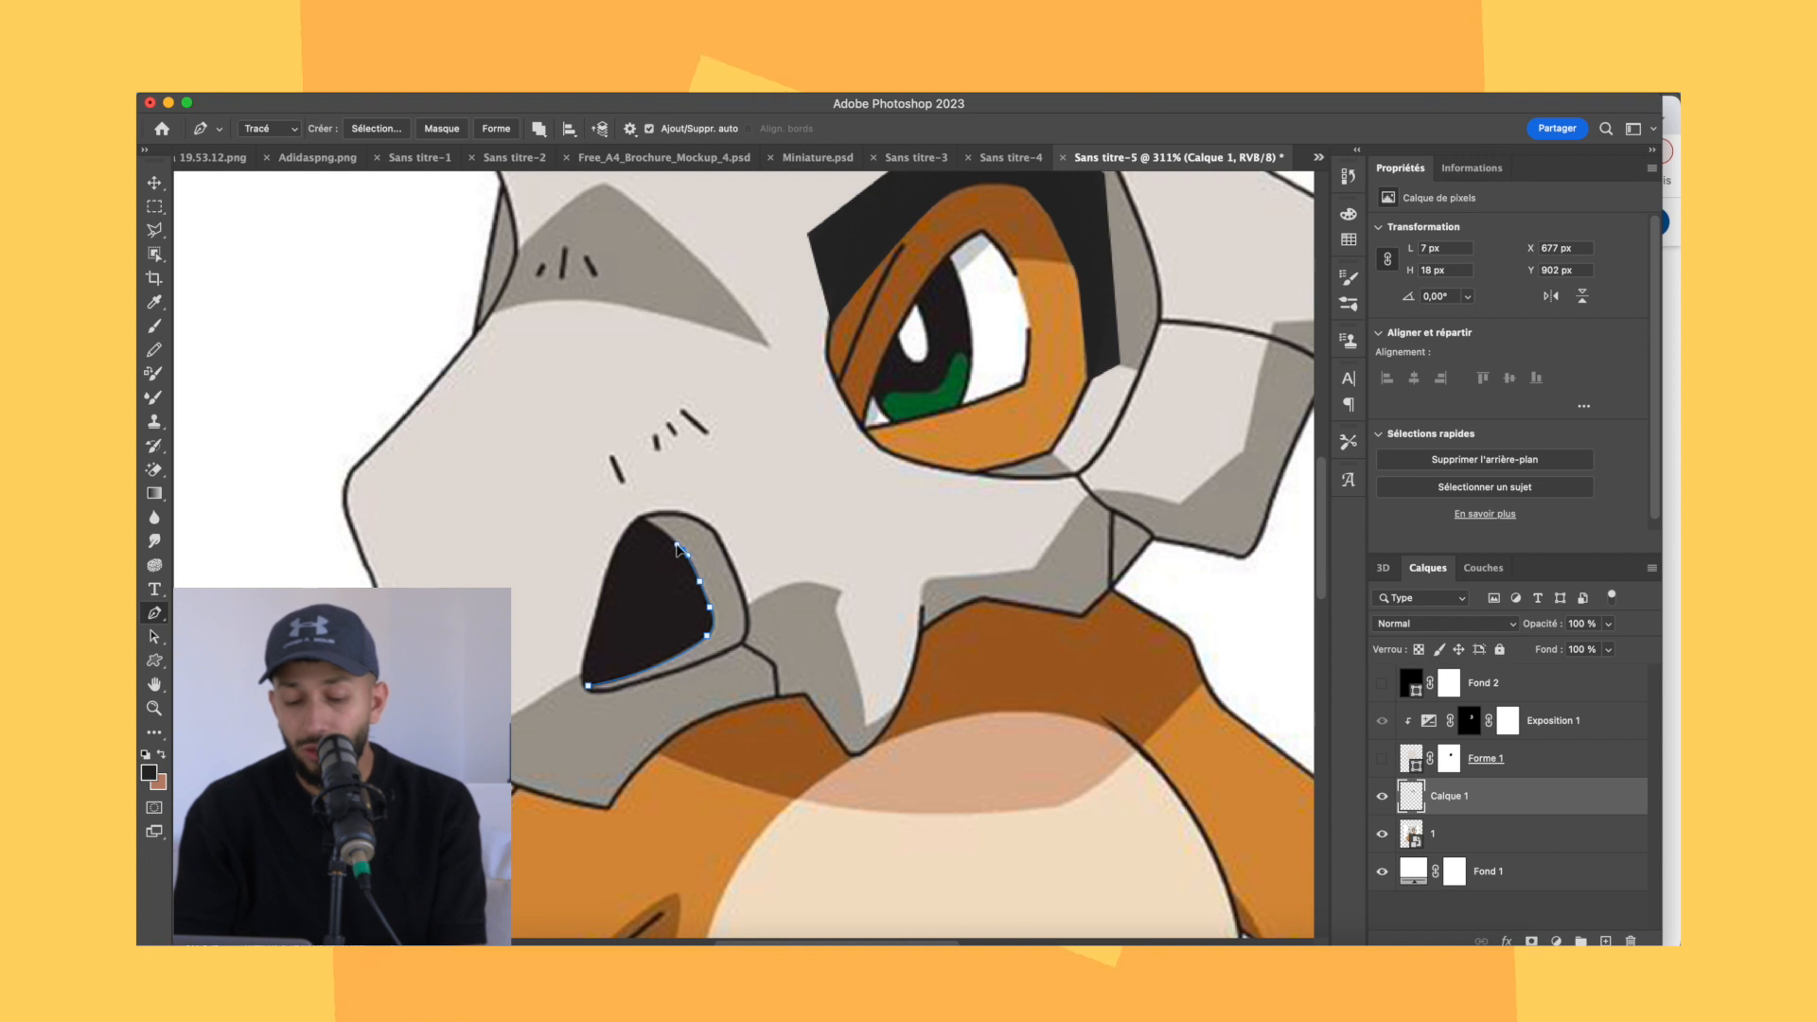
left_click(655, 534)
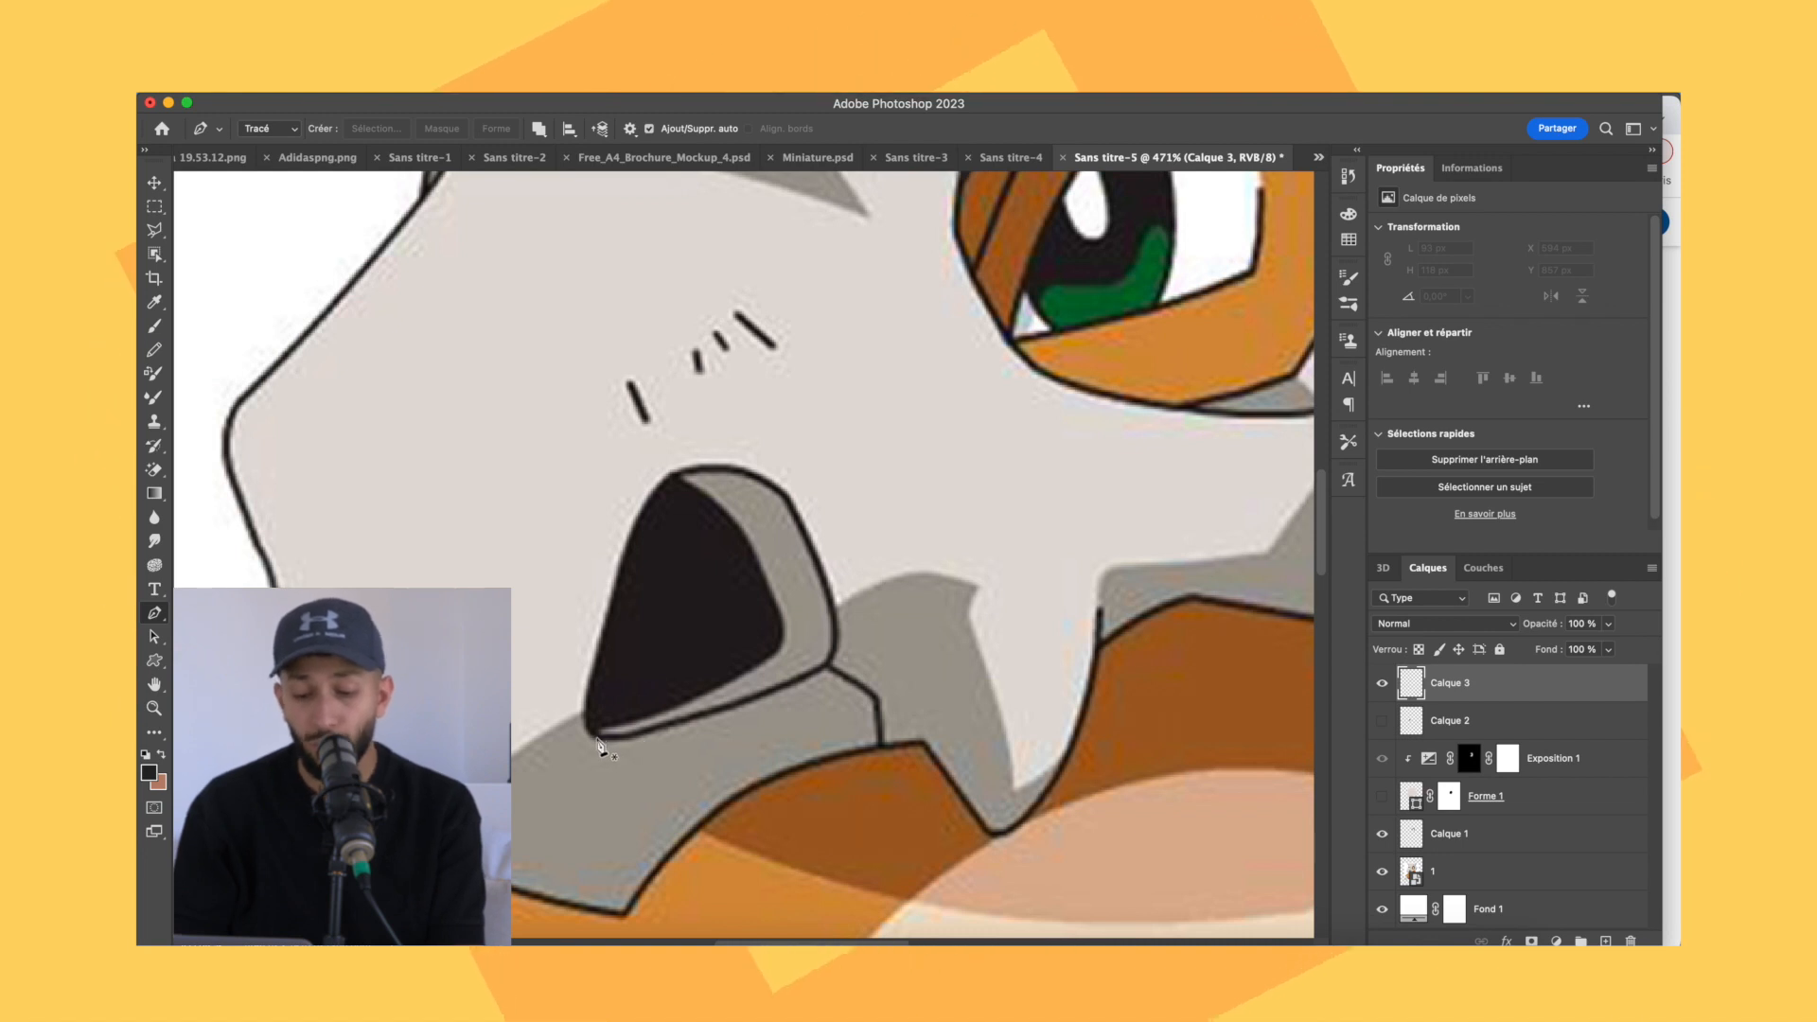
left_click(826, 667)
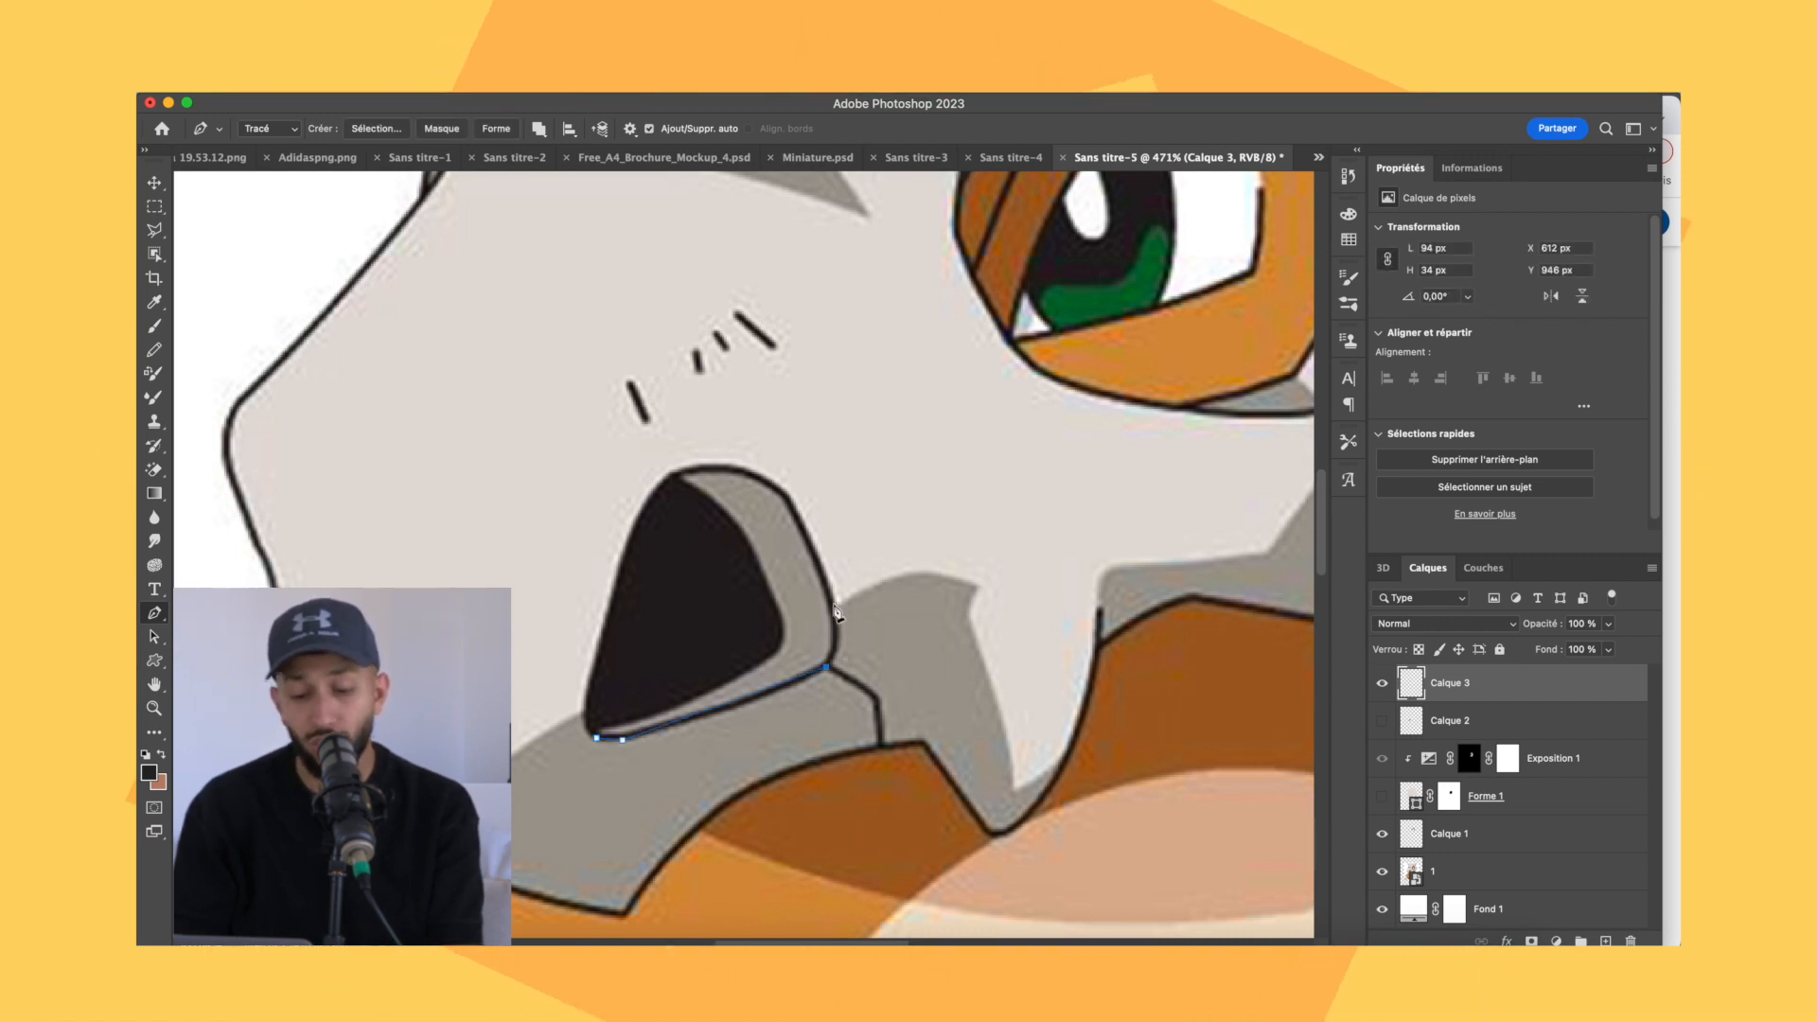
left_click(820, 560)
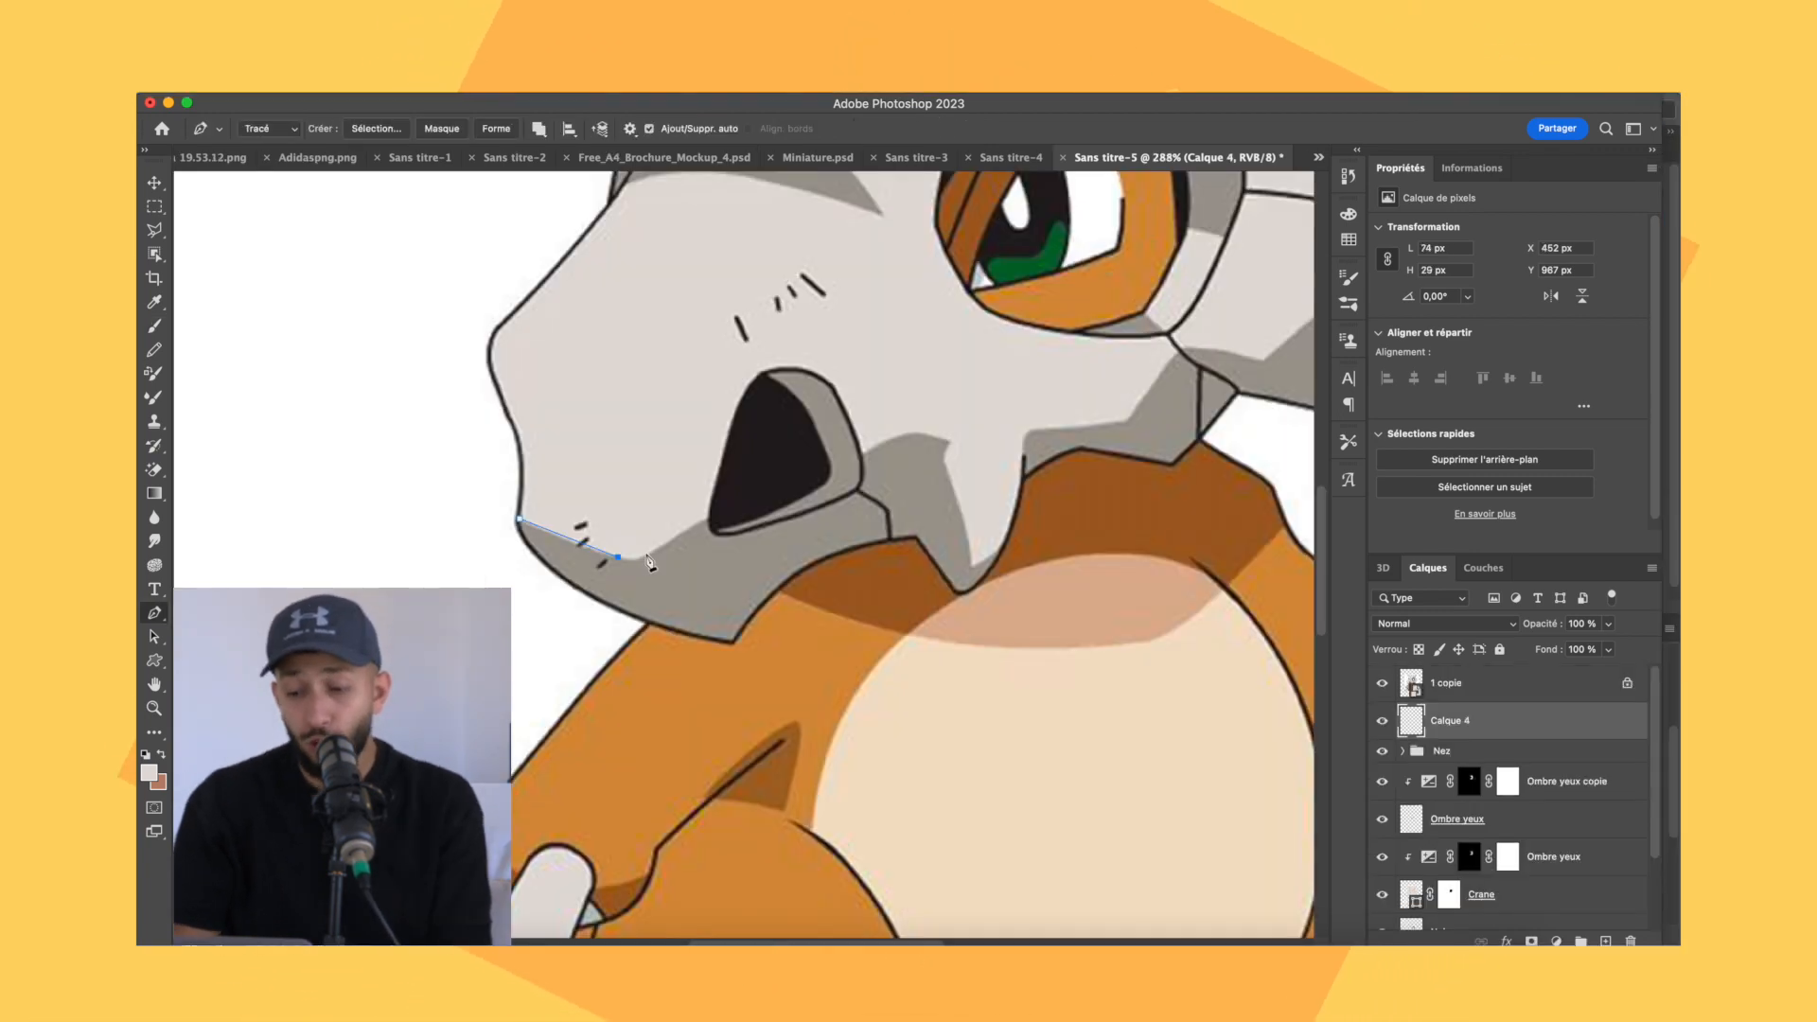
Trace the shaded area along the skull's lower jaw and cheek edge on layer Calque 4 with the Pen tool.
left_click_drag(648, 556, 654, 554)
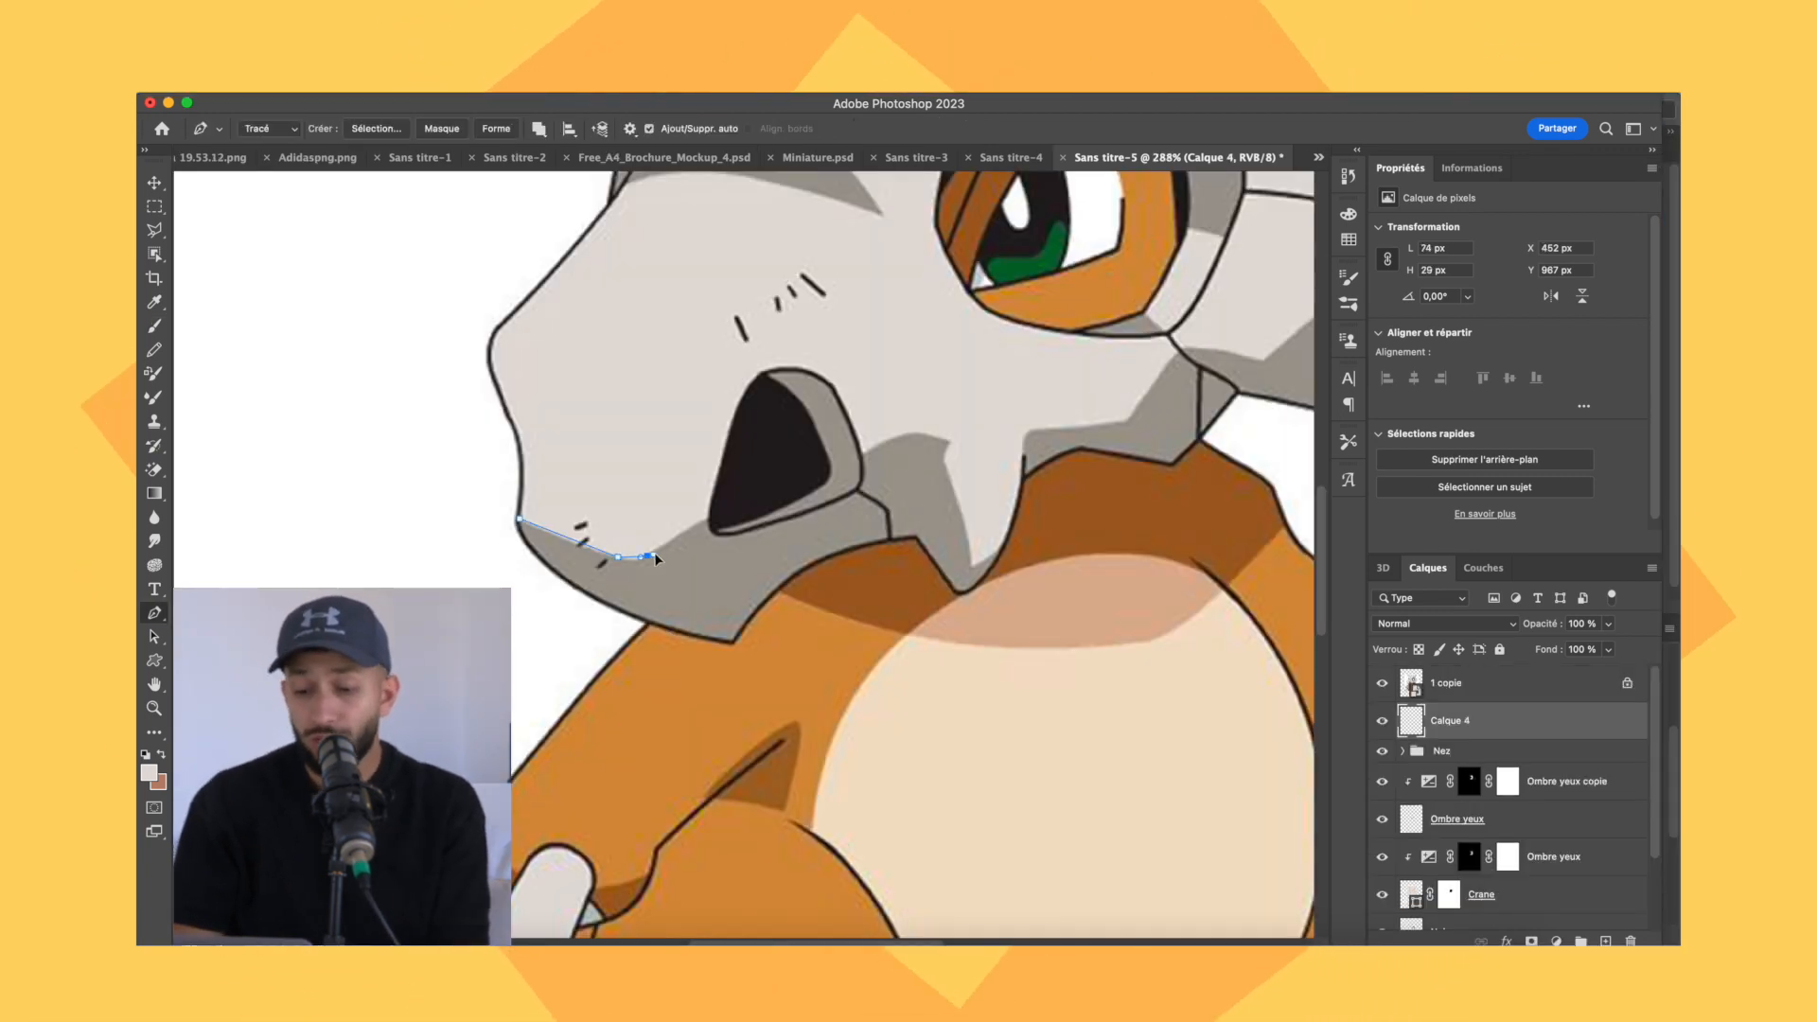
left_click(1005, 552)
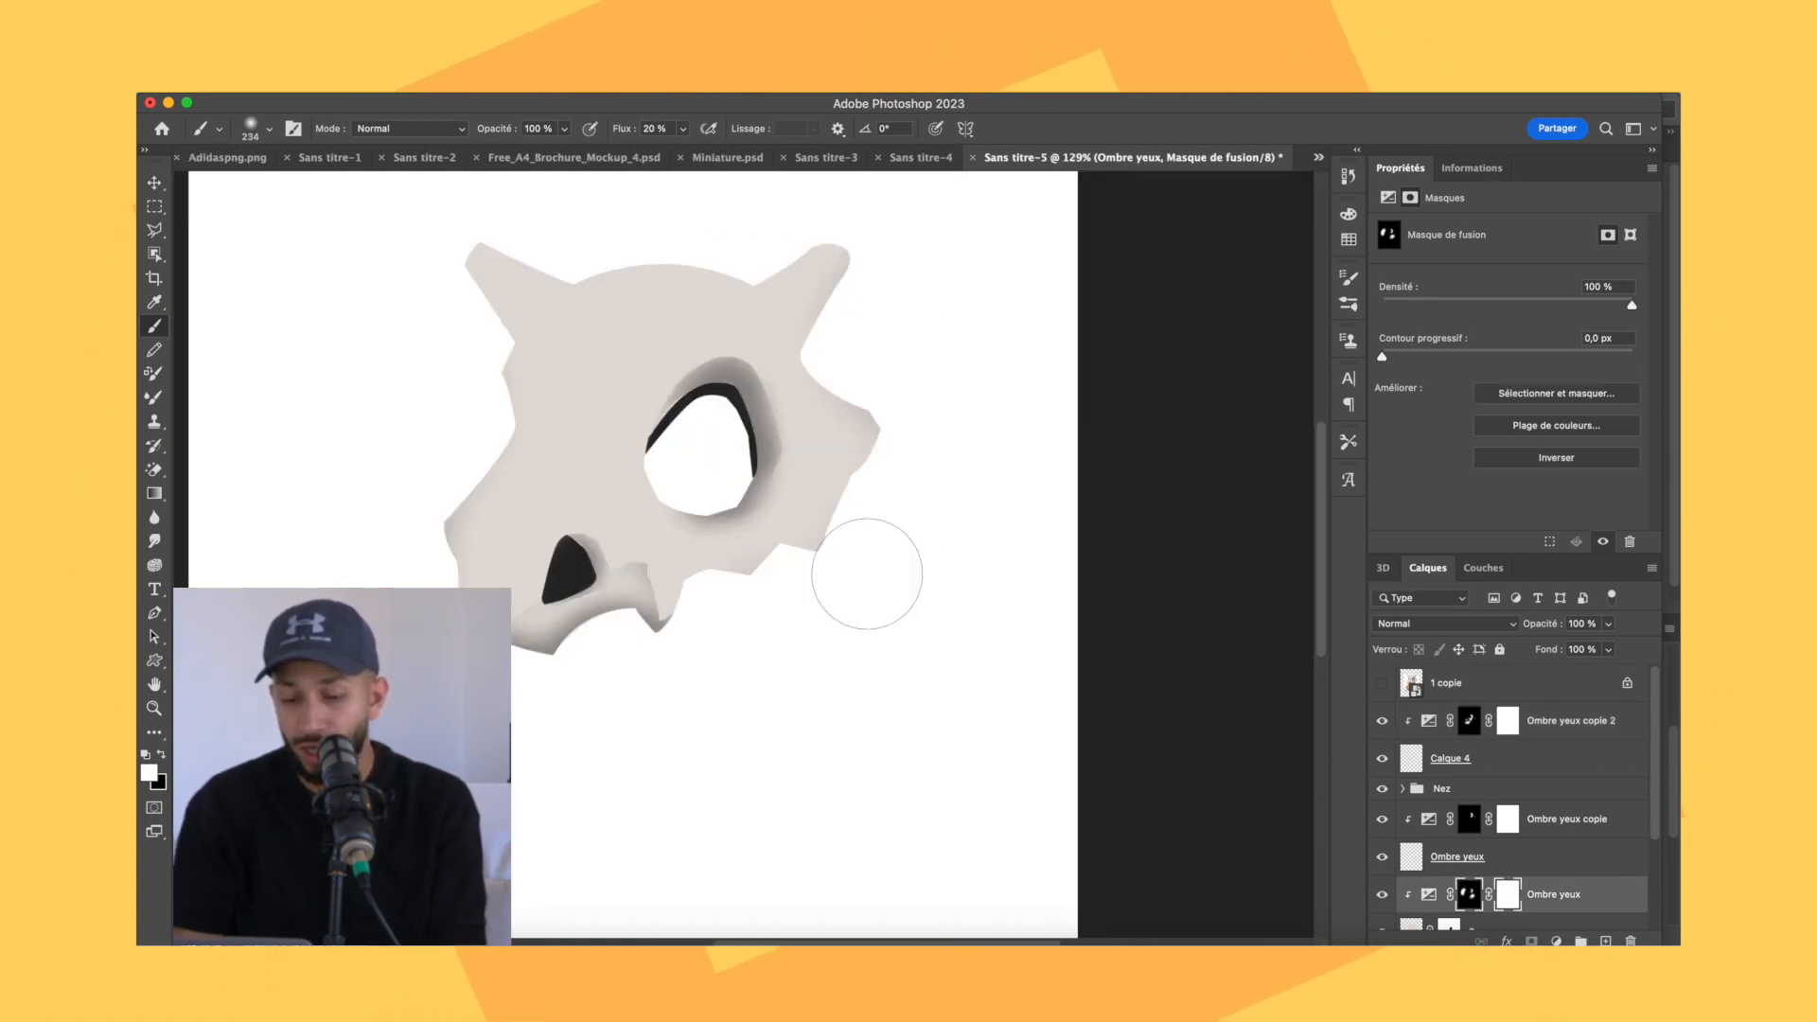
scroll(670, 243, "up", 3)
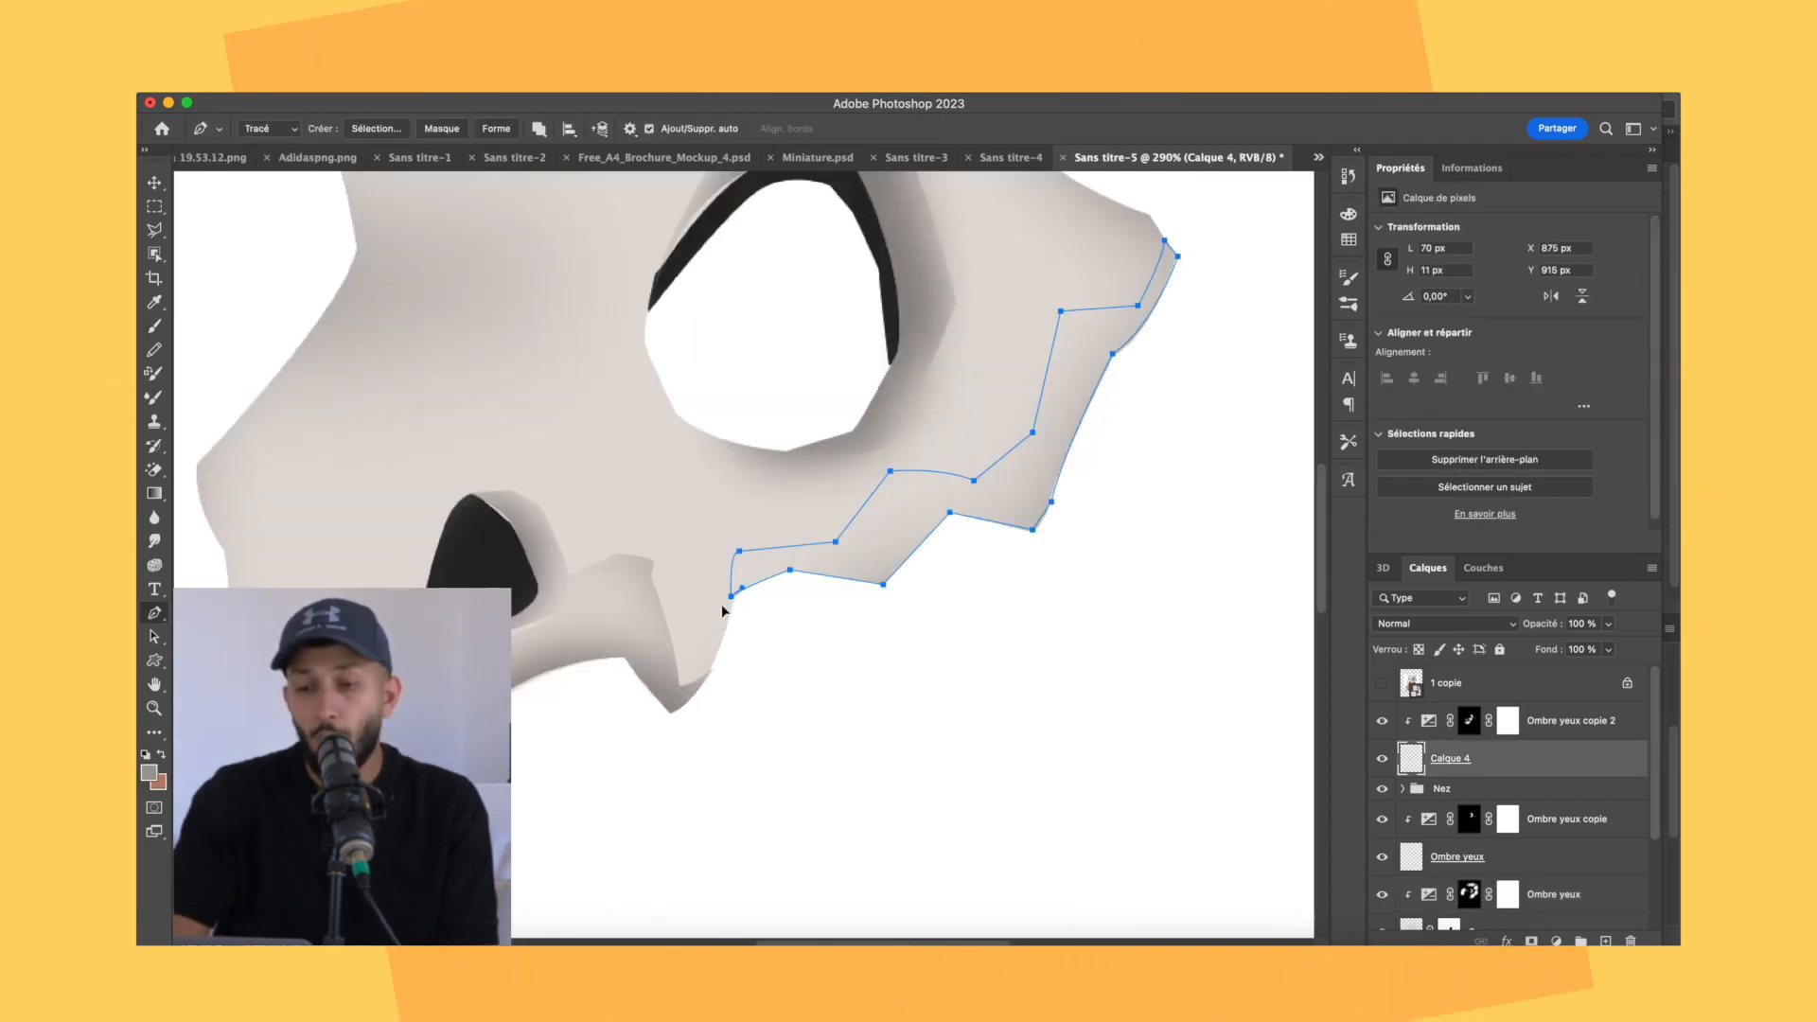
scroll(361, 208, "right", 3)
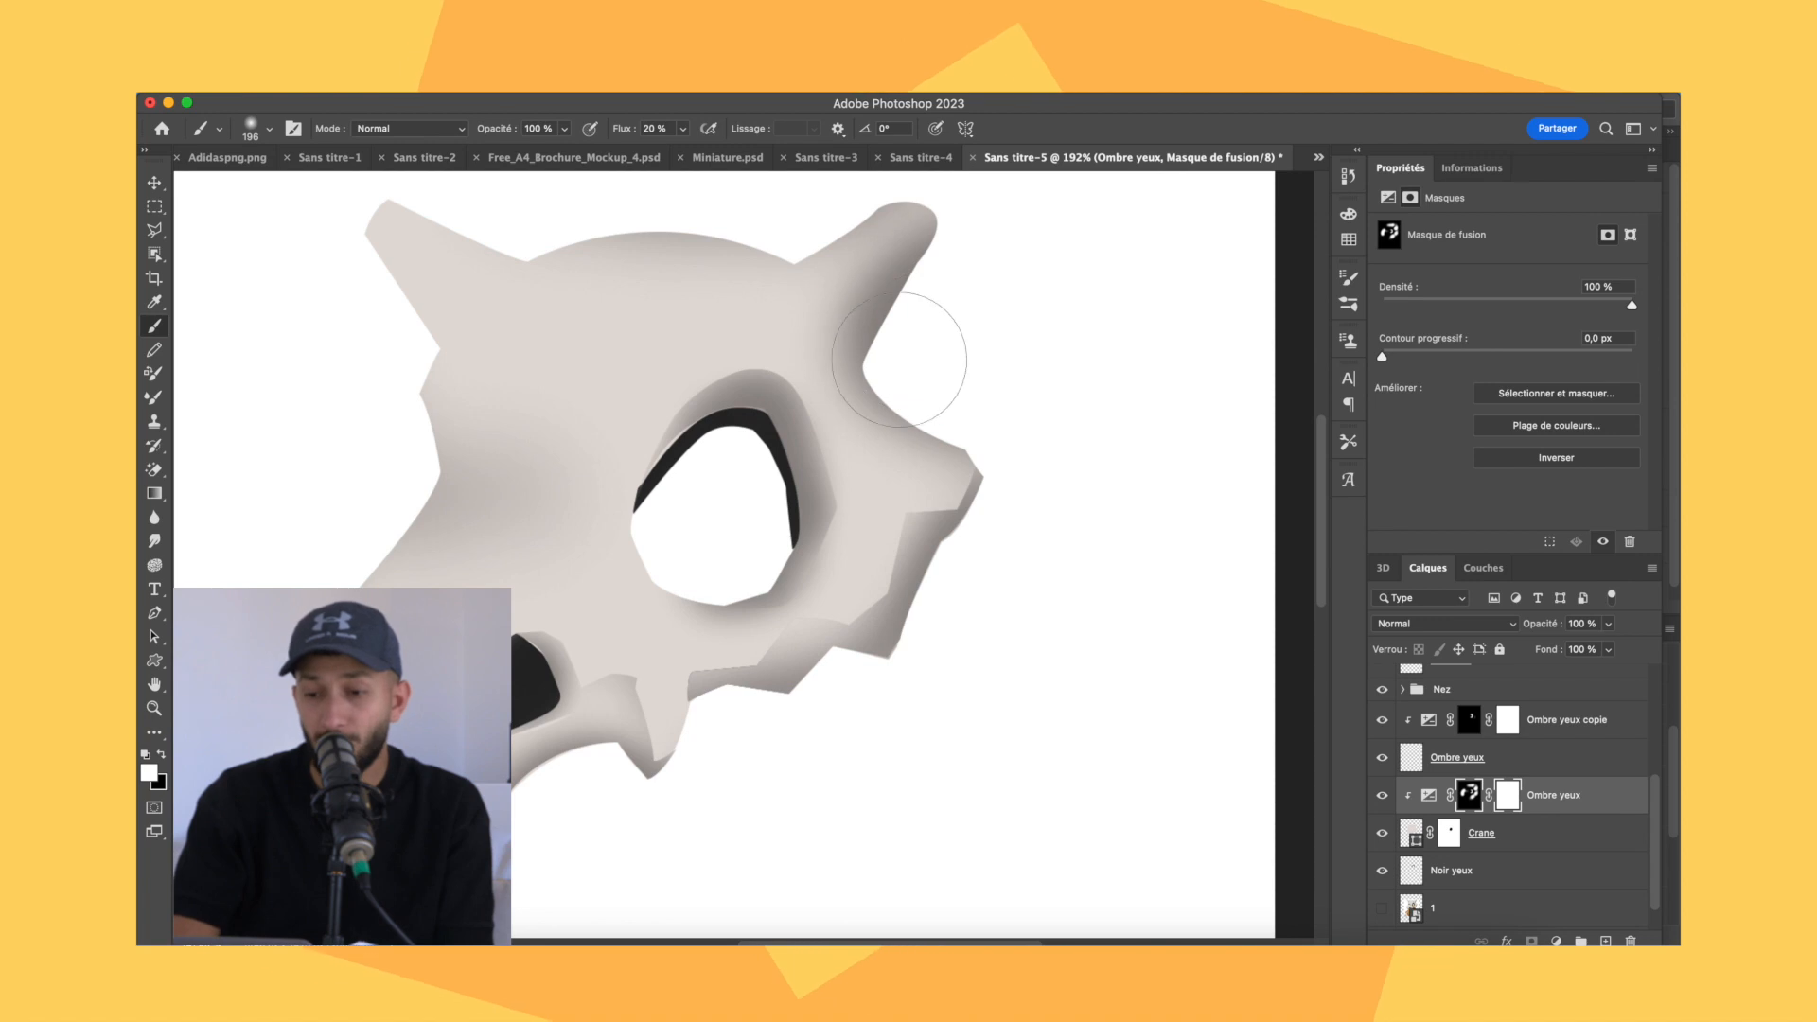
Fade the cow-skull texture by painting black on its mask, and set its blend mode to Luminosité.
scroll(994, 341, "down", 5)
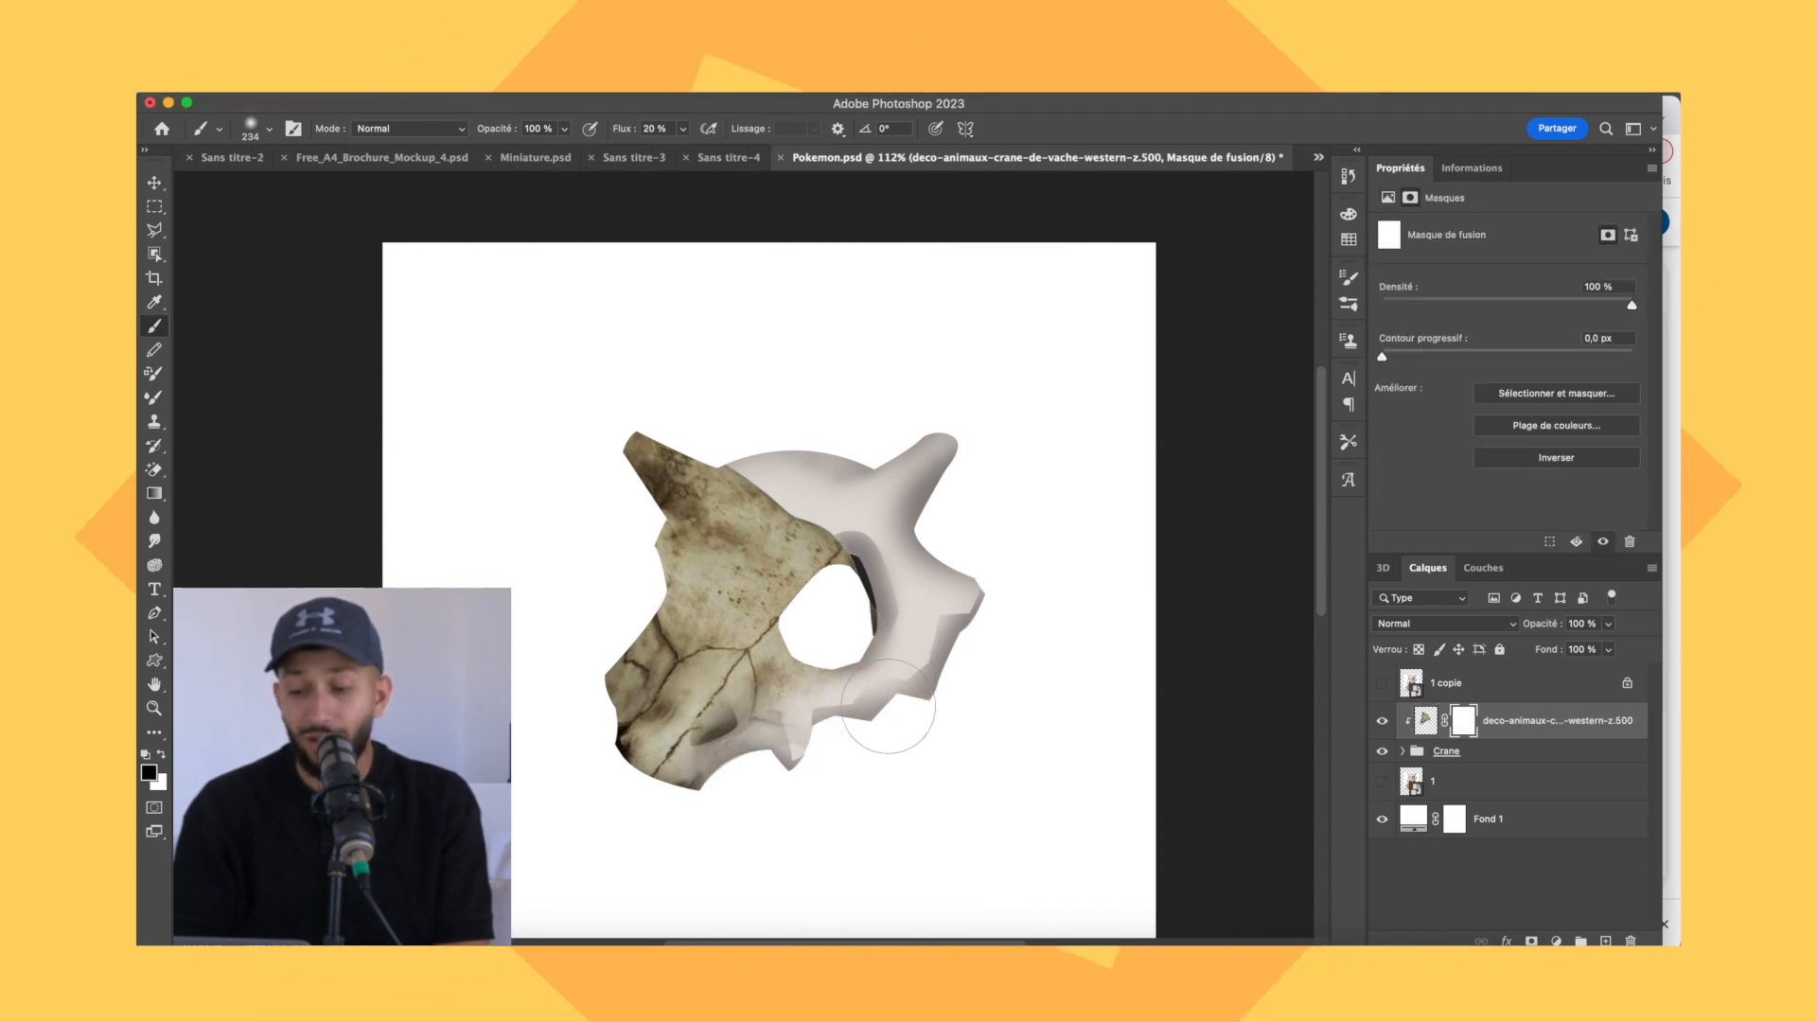
mouse_move(690, 772)
left_mouse_down()
mouse_move(725, 667)
mouse_move(801, 497)
mouse_move(769, 448)
left_mouse_up()
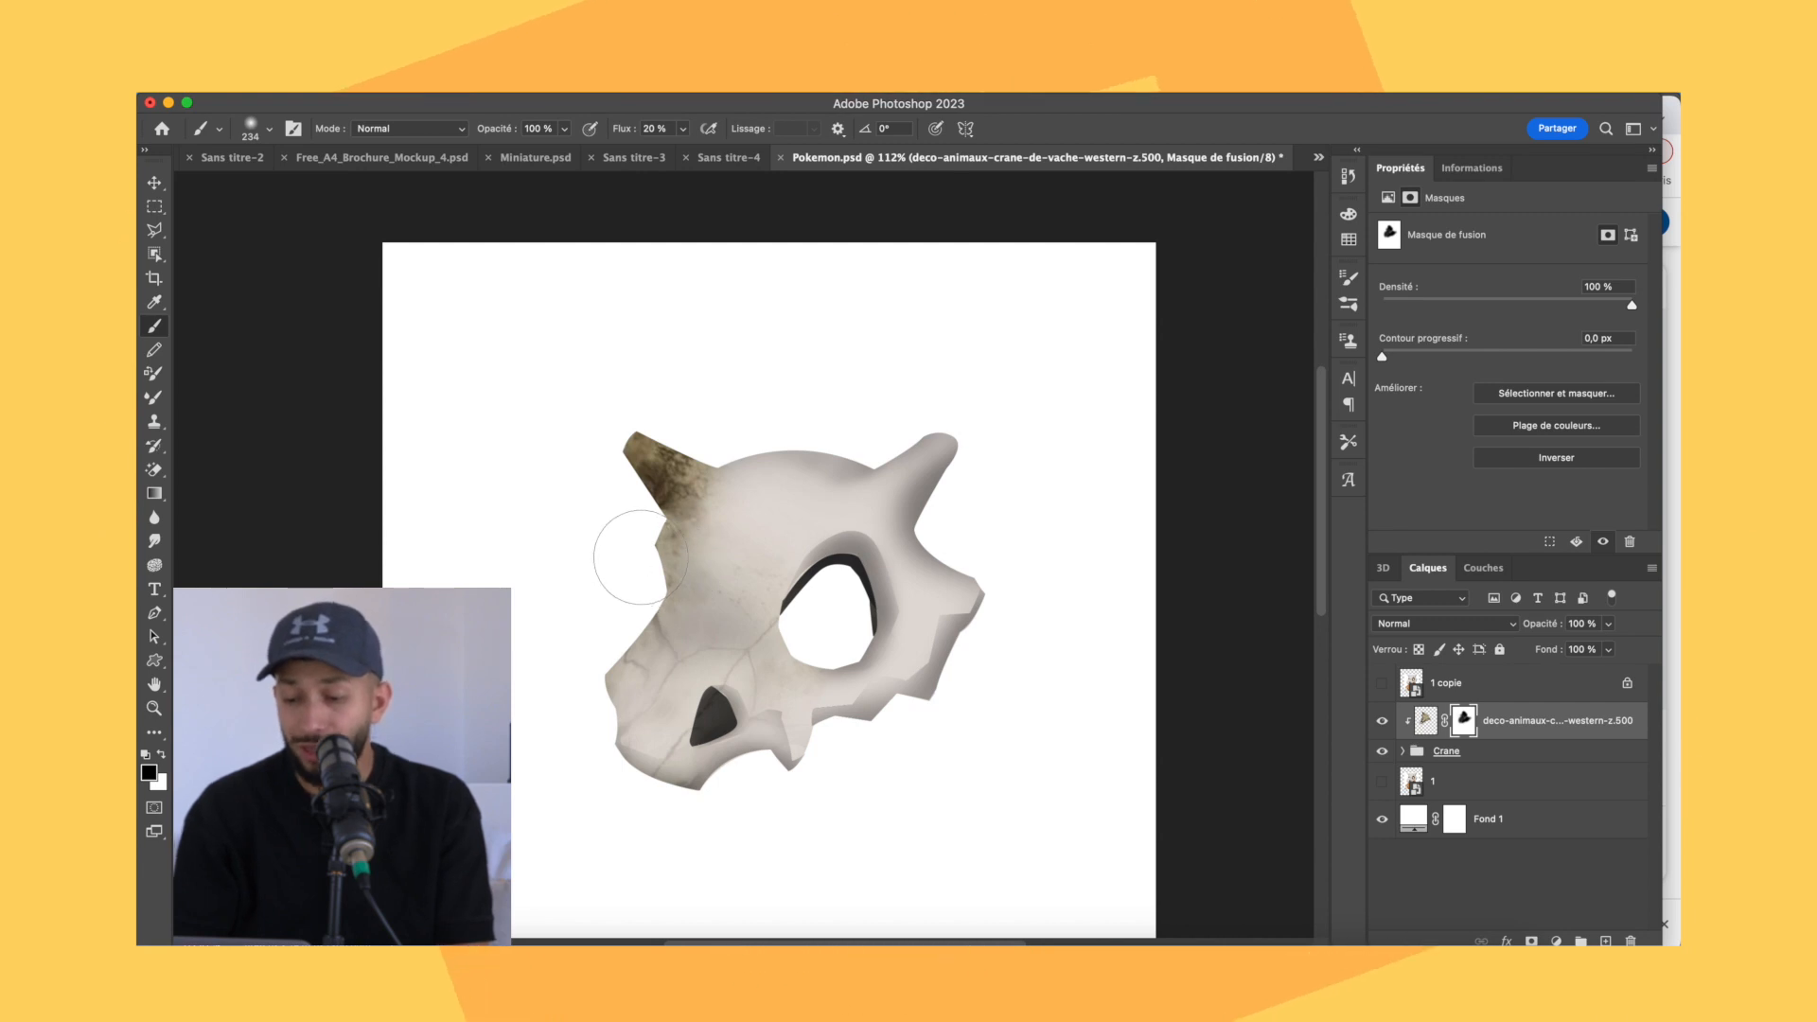
left_click(1469, 626)
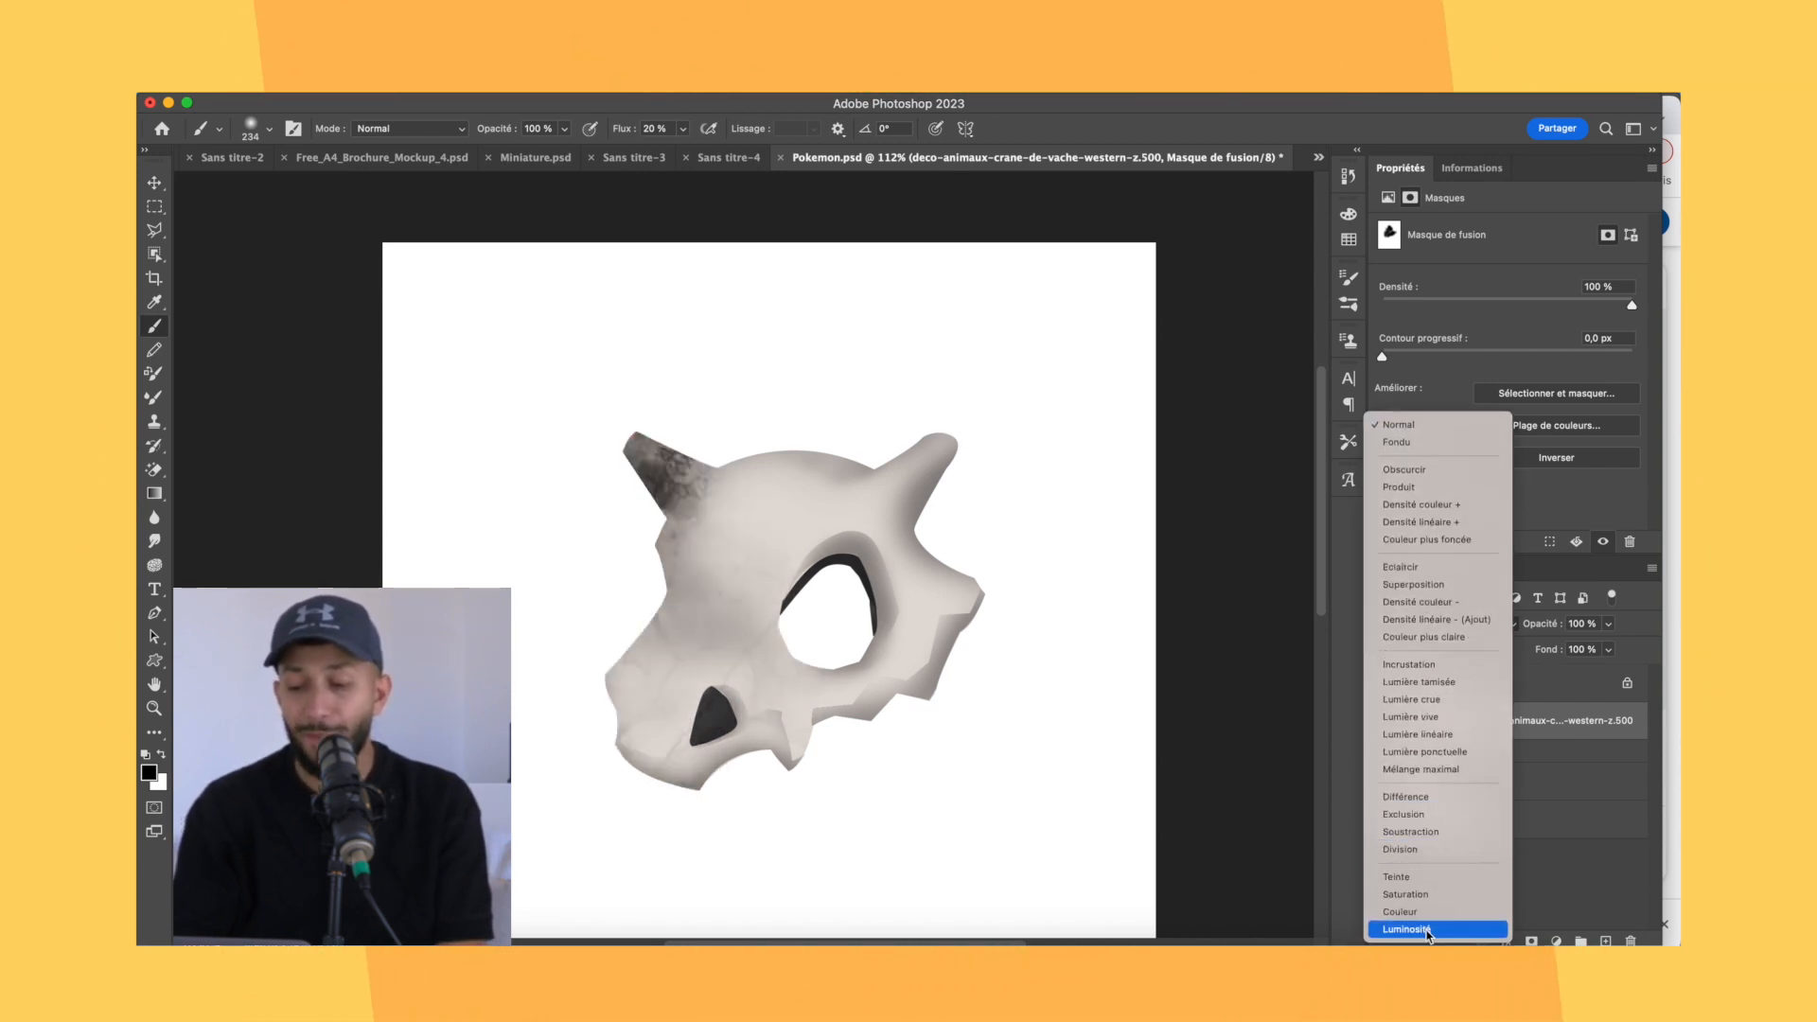
left_click(1428, 929)
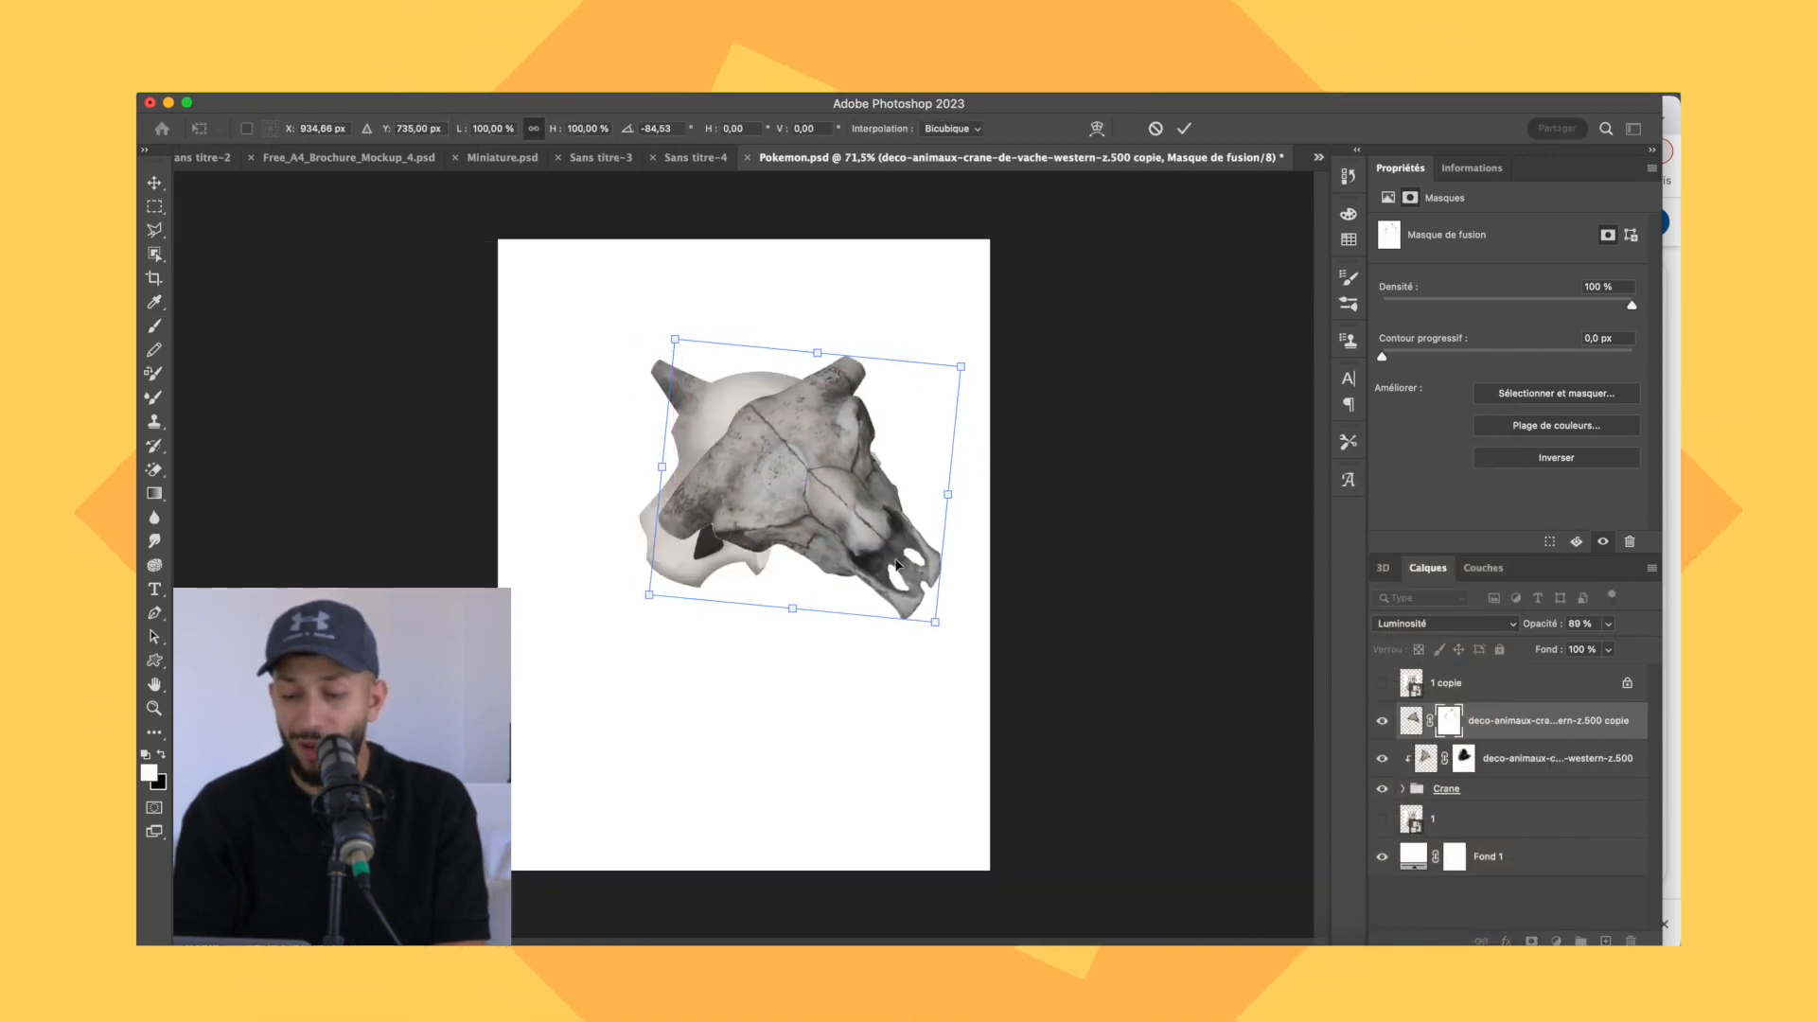
Fit the copied cow-skull texture over the eye side of the skull and clip it to the Crane group.
mouse_move(936, 622)
left_mouse_down()
mouse_move(964, 647)
mouse_move(885, 619)
left_mouse_up()
key("Return")
left_click(1505, 740, "alt")
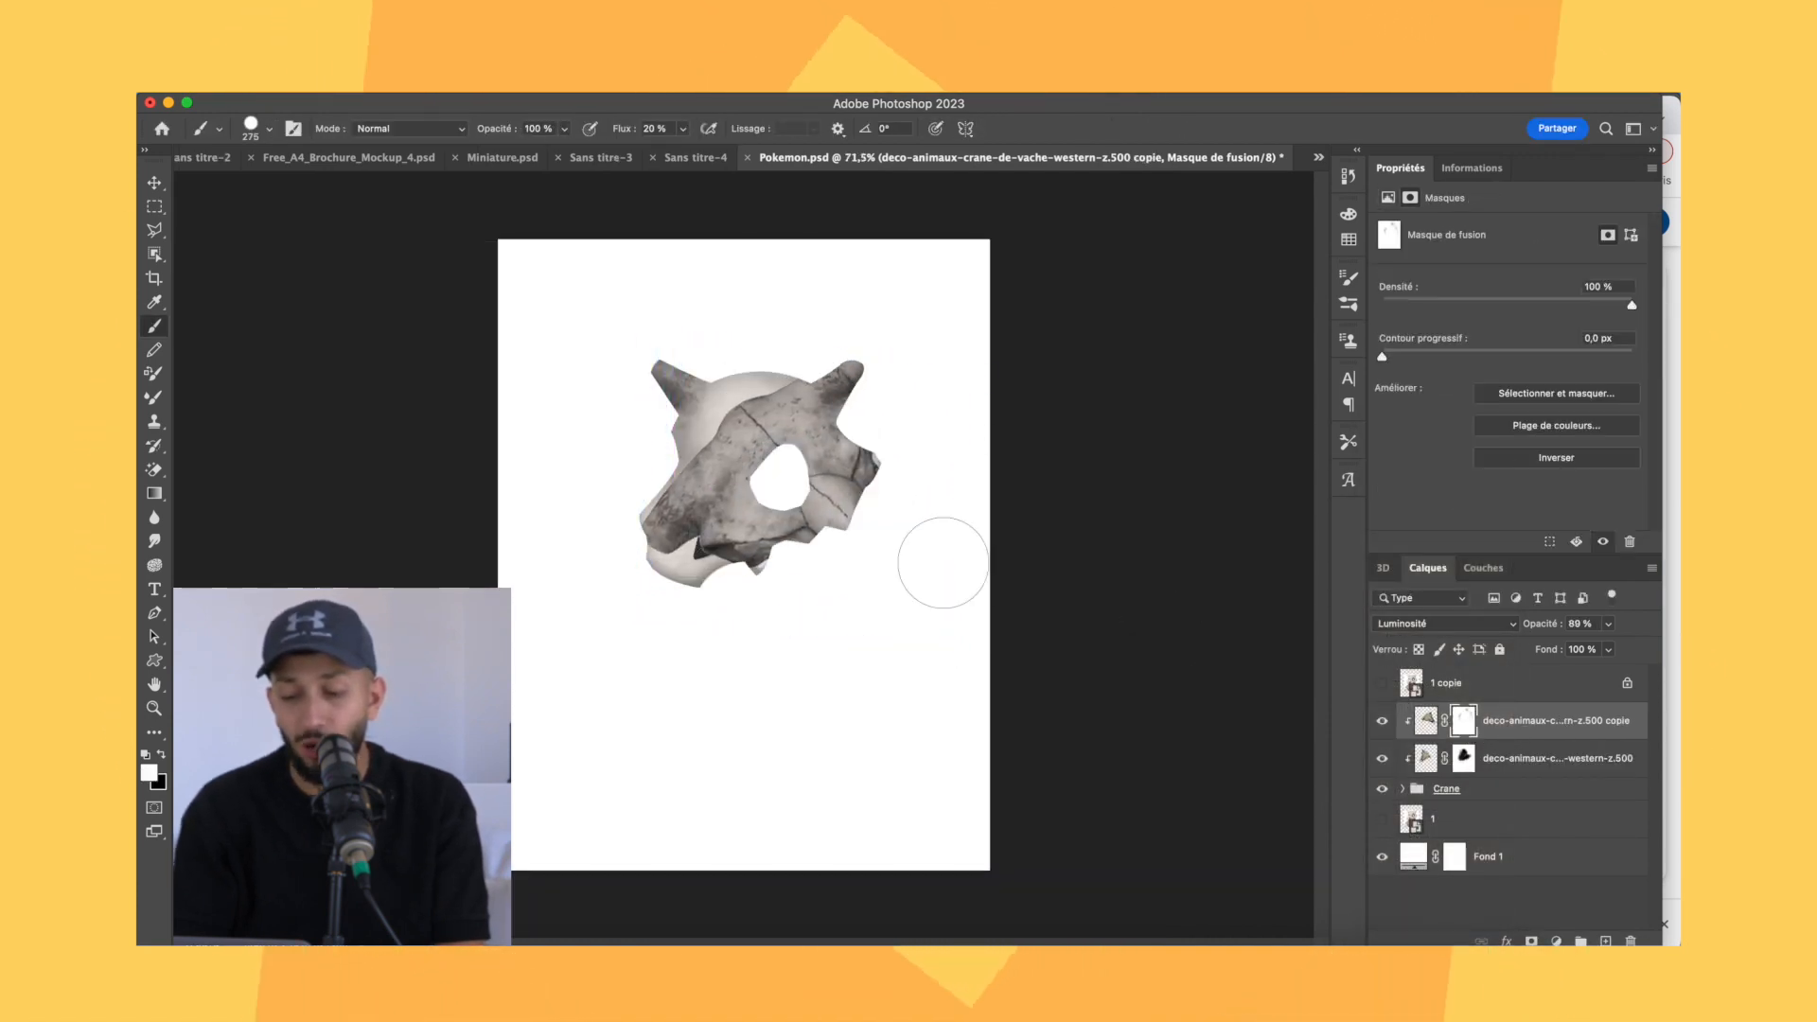
Soften the copied texture across the forehead and snout by painting black on its mask with a soft 275 px brush.
left_click(268, 128)
key("Return")
key("x")
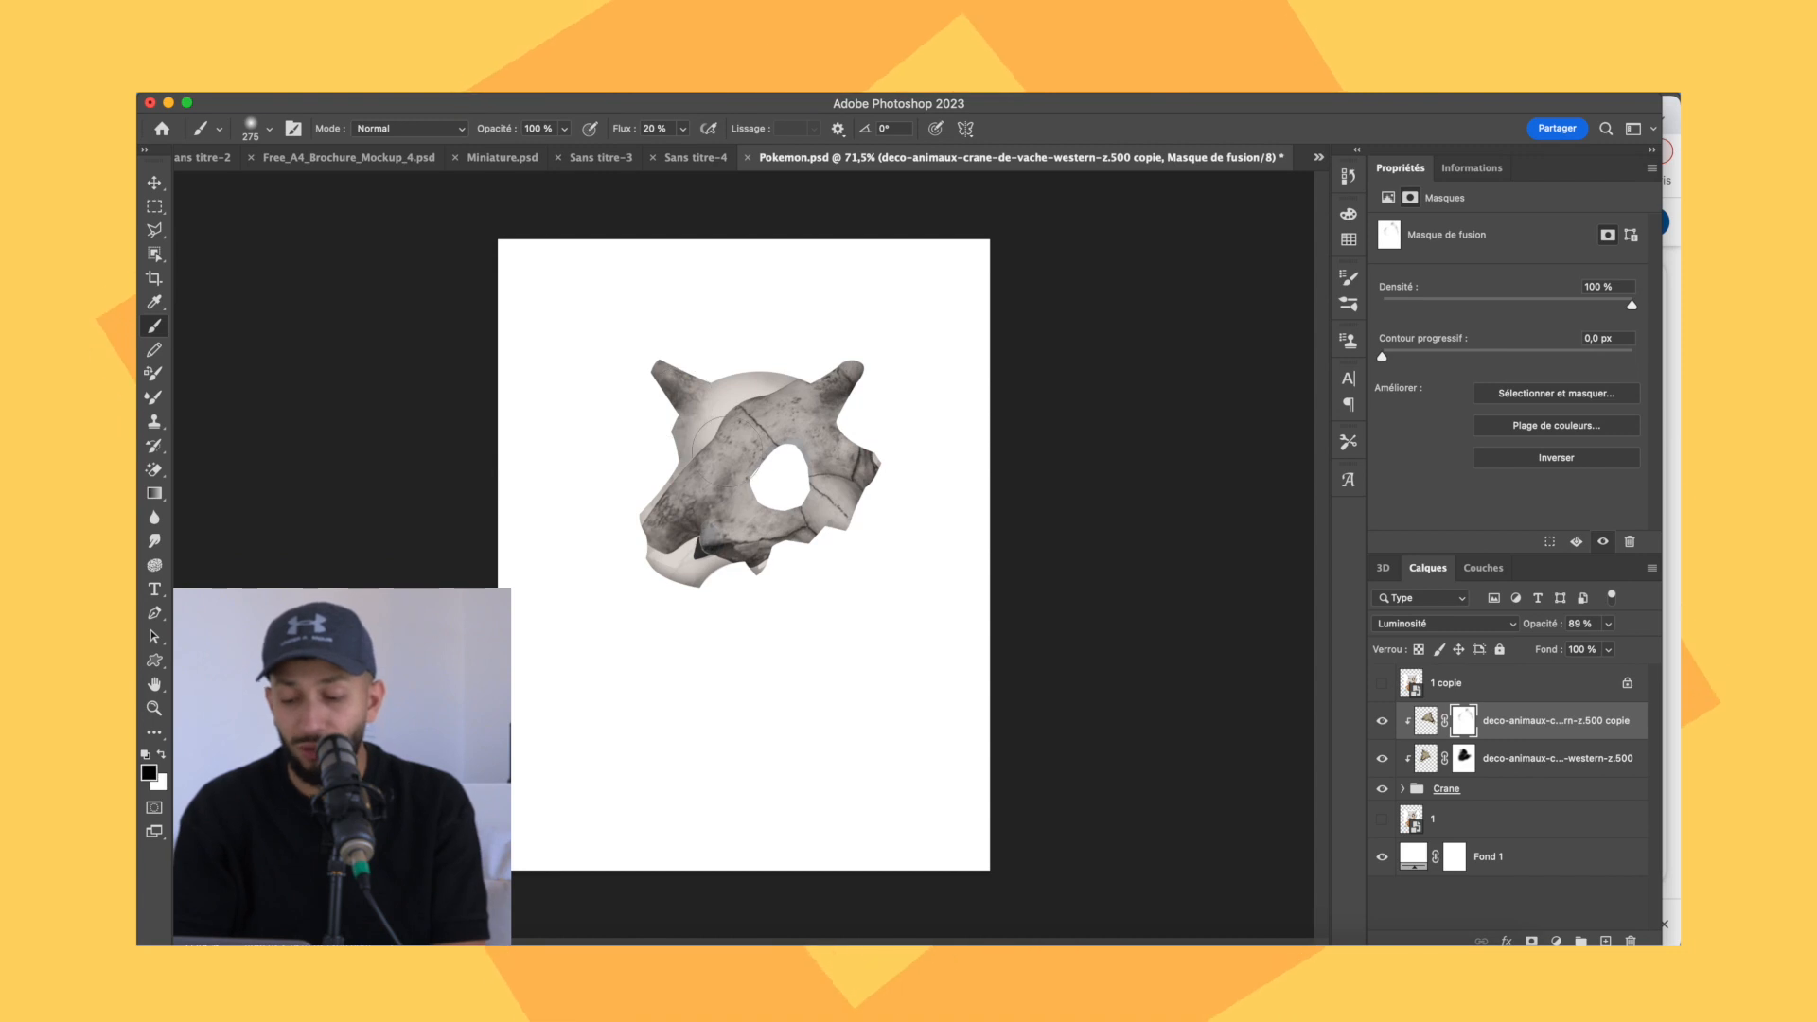
left_click_drag(710, 440, 681, 534)
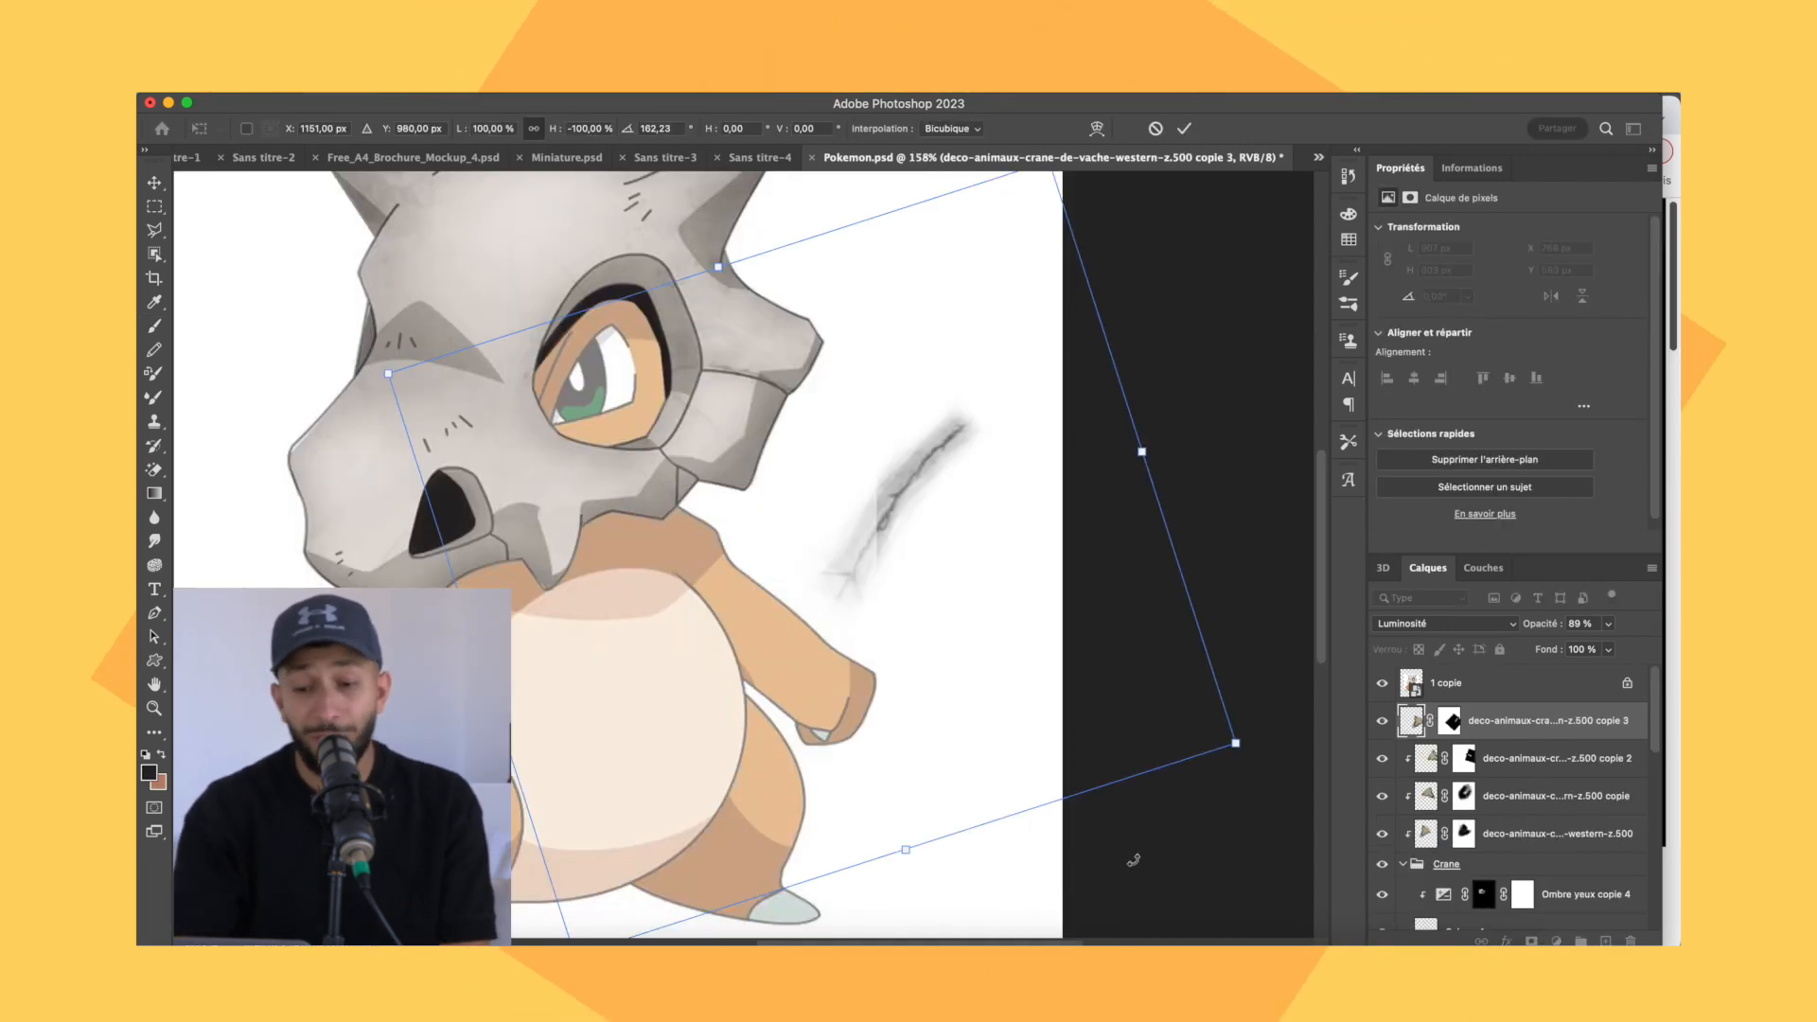
Rotate the third crack texture copy to follow the creases on the skull's cheek.
mouse_move(1128, 856)
left_mouse_down()
mouse_move(1282, 663)
mouse_move(1123, 653)
mouse_move(1205, 470)
mouse_move(1146, 418)
mouse_move(1171, 357)
mouse_move(1136, 320)
left_mouse_up()
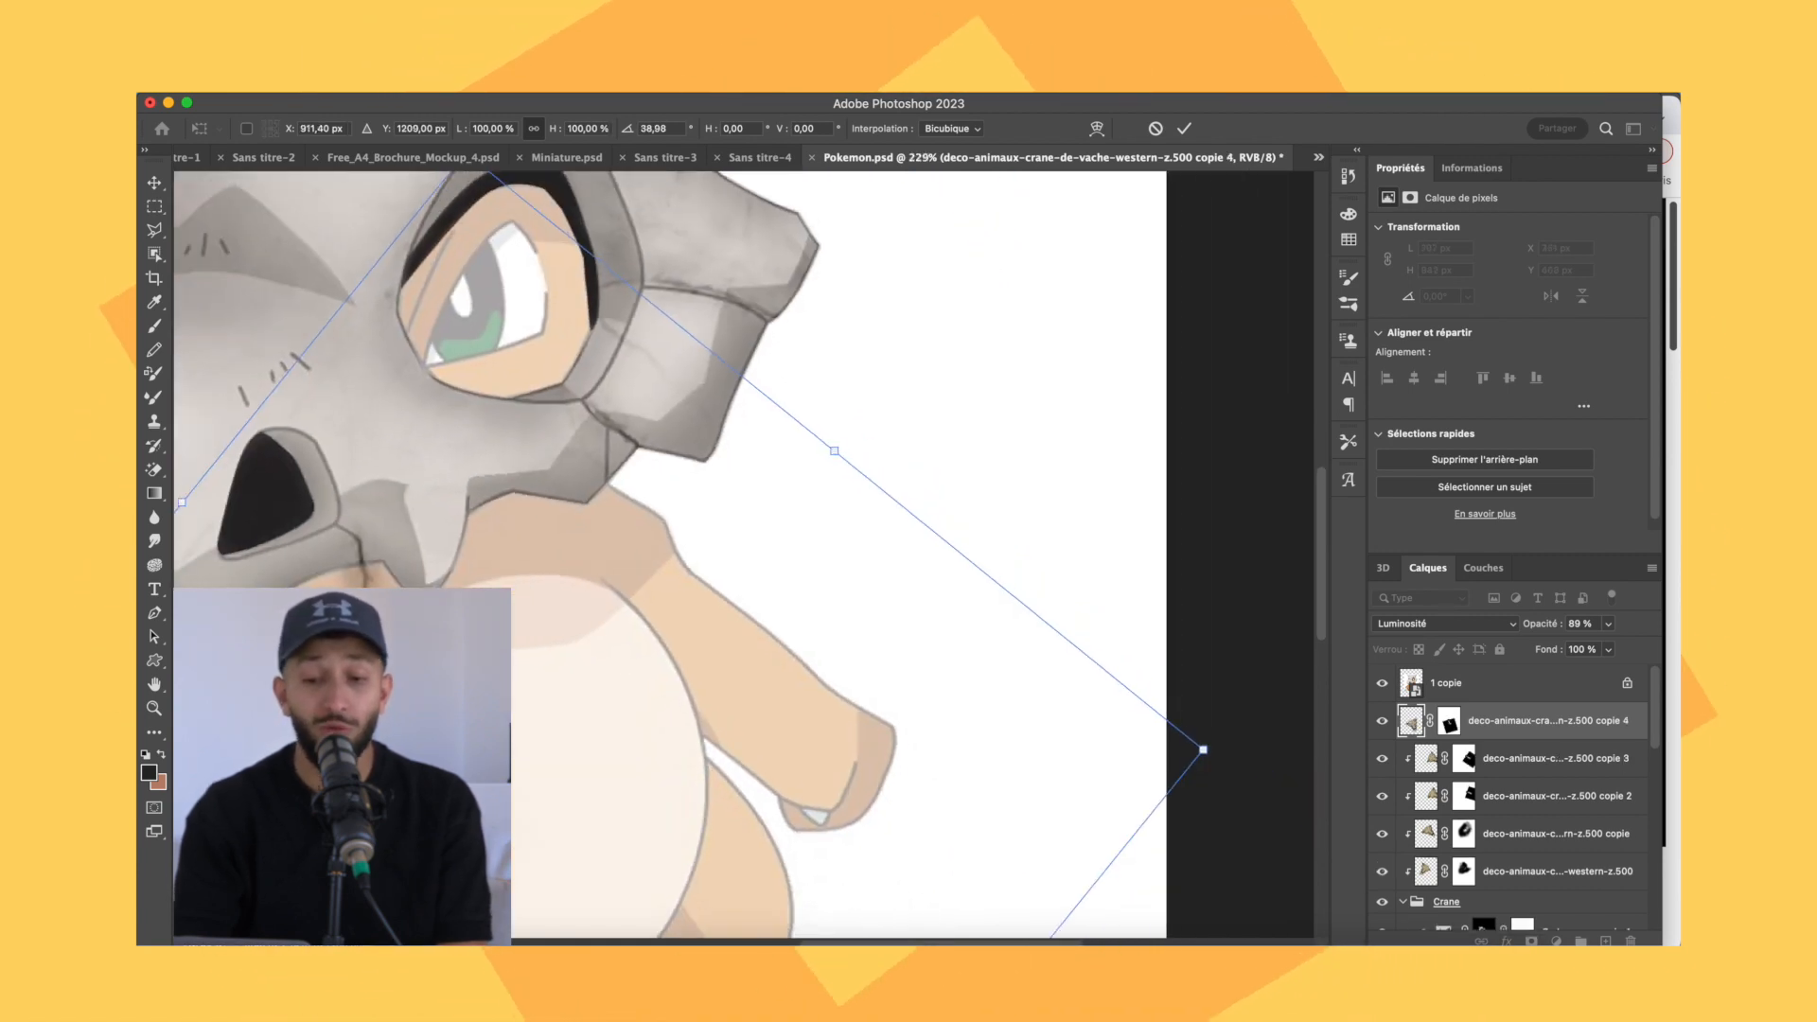
scroll(1202, 750, "down", 3)
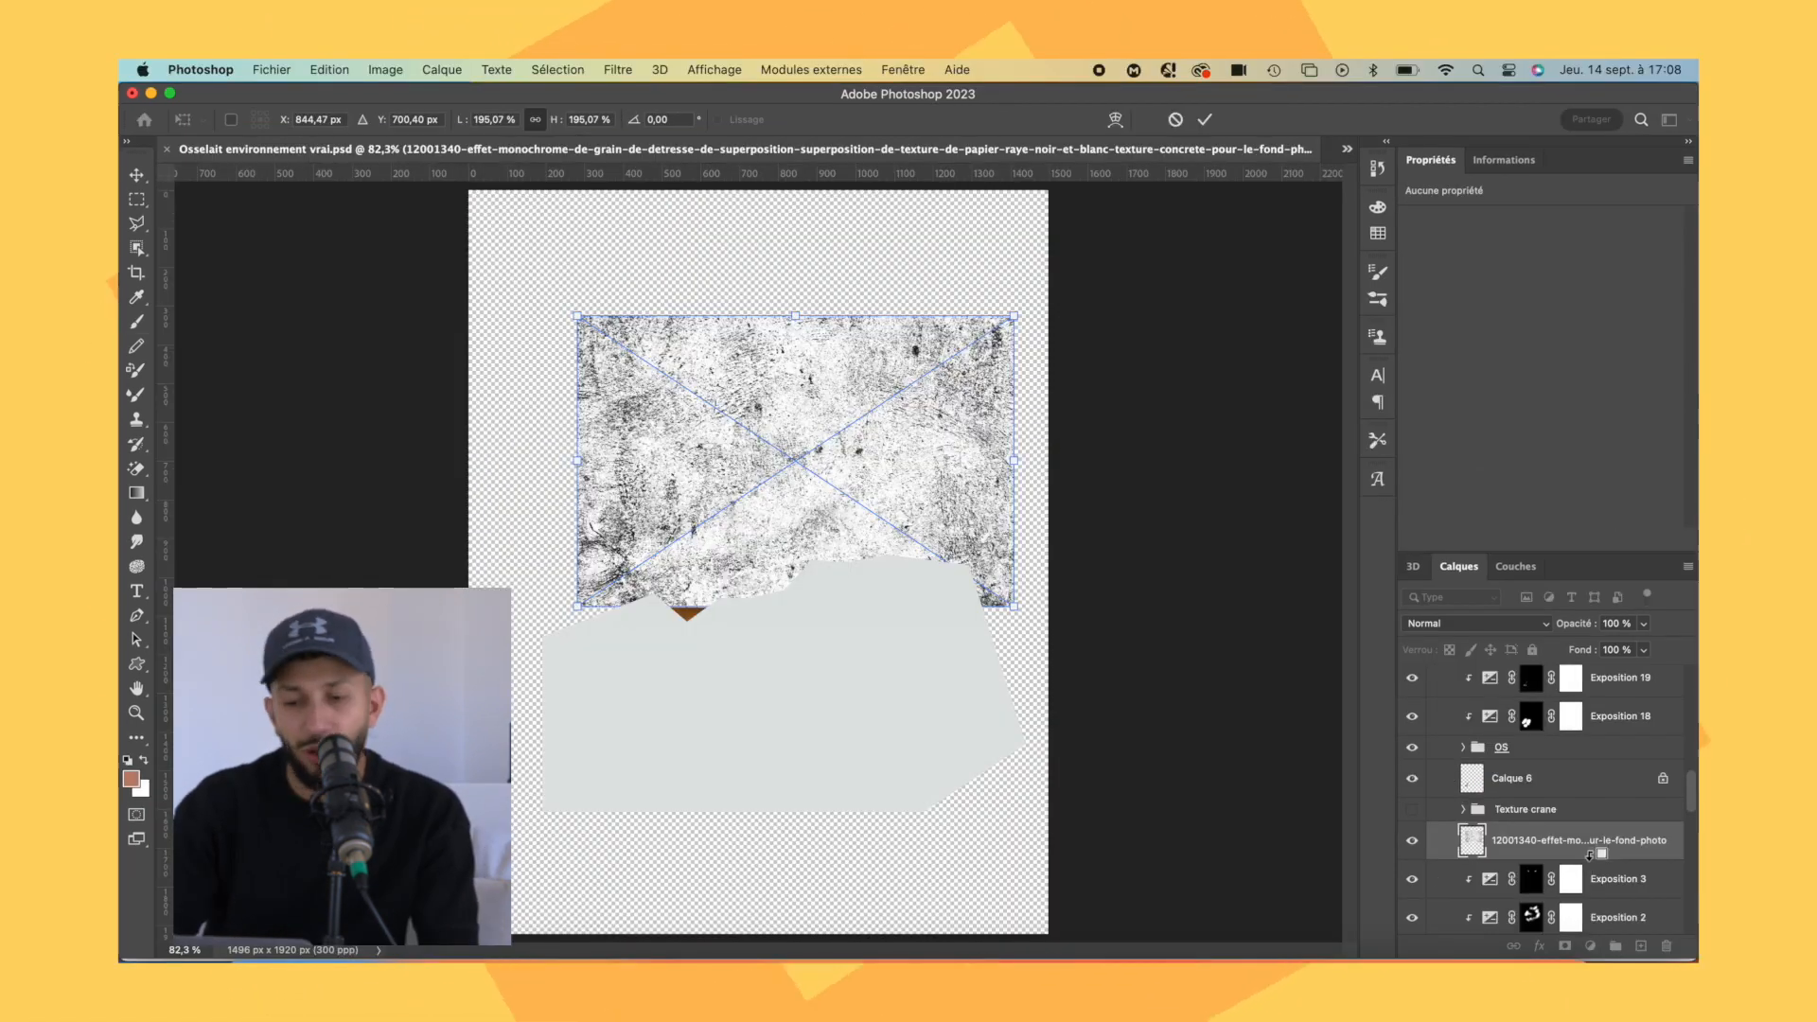
Clip the black-and-white grain texture to the skull and put it in Free Transform.
key("super+alt+g")
key("super+t")
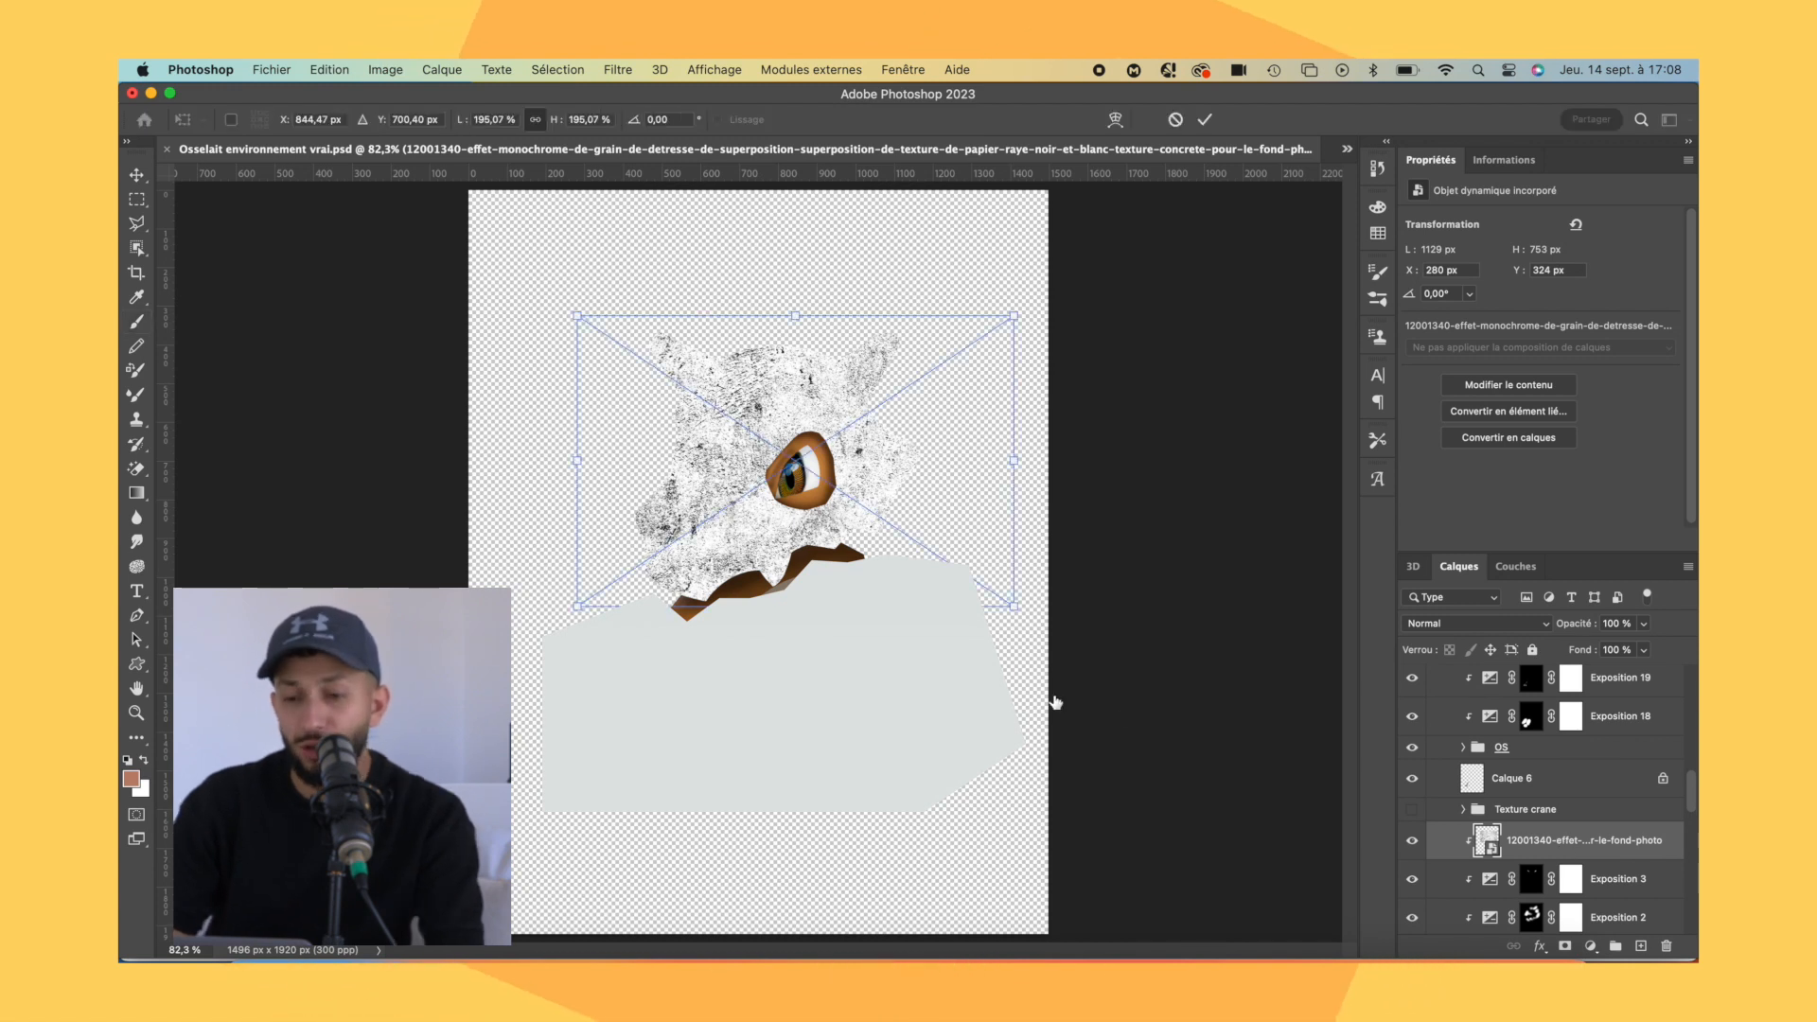
right_click(619, 574)
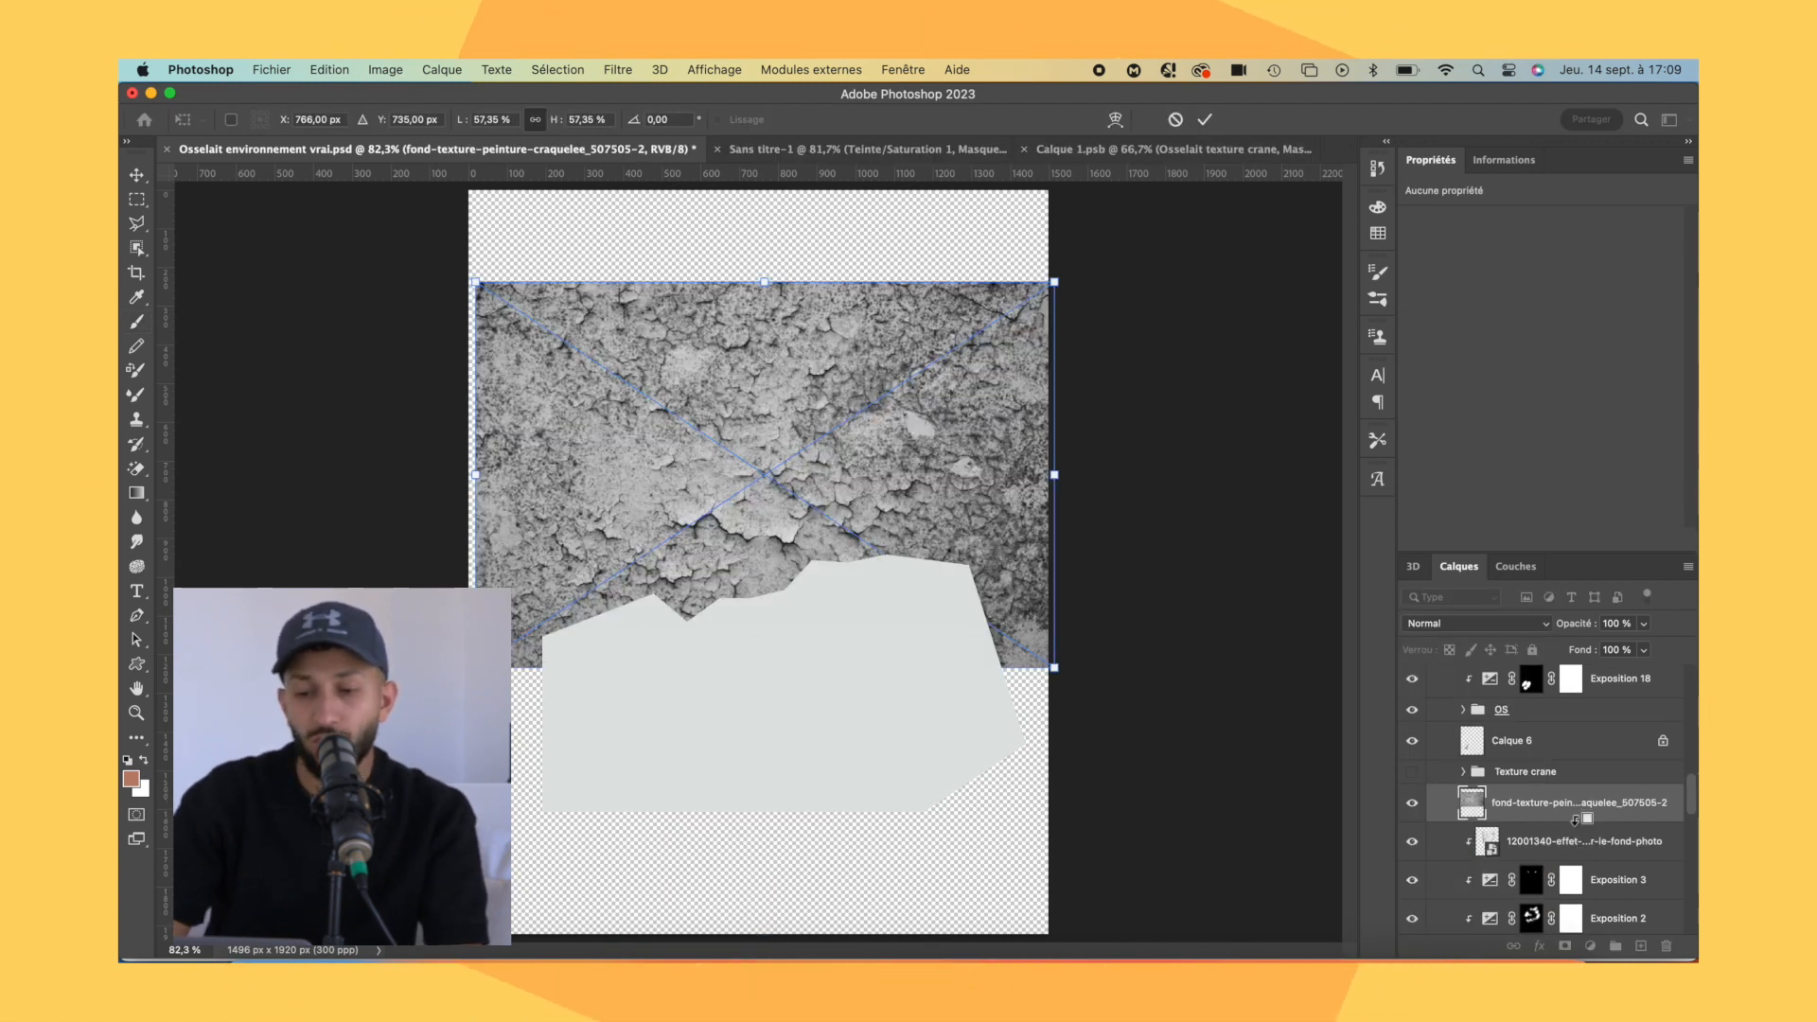
Clip the cracked paint texture to the skull and warp it around the head's shape.
left_click(1574, 820, "alt")
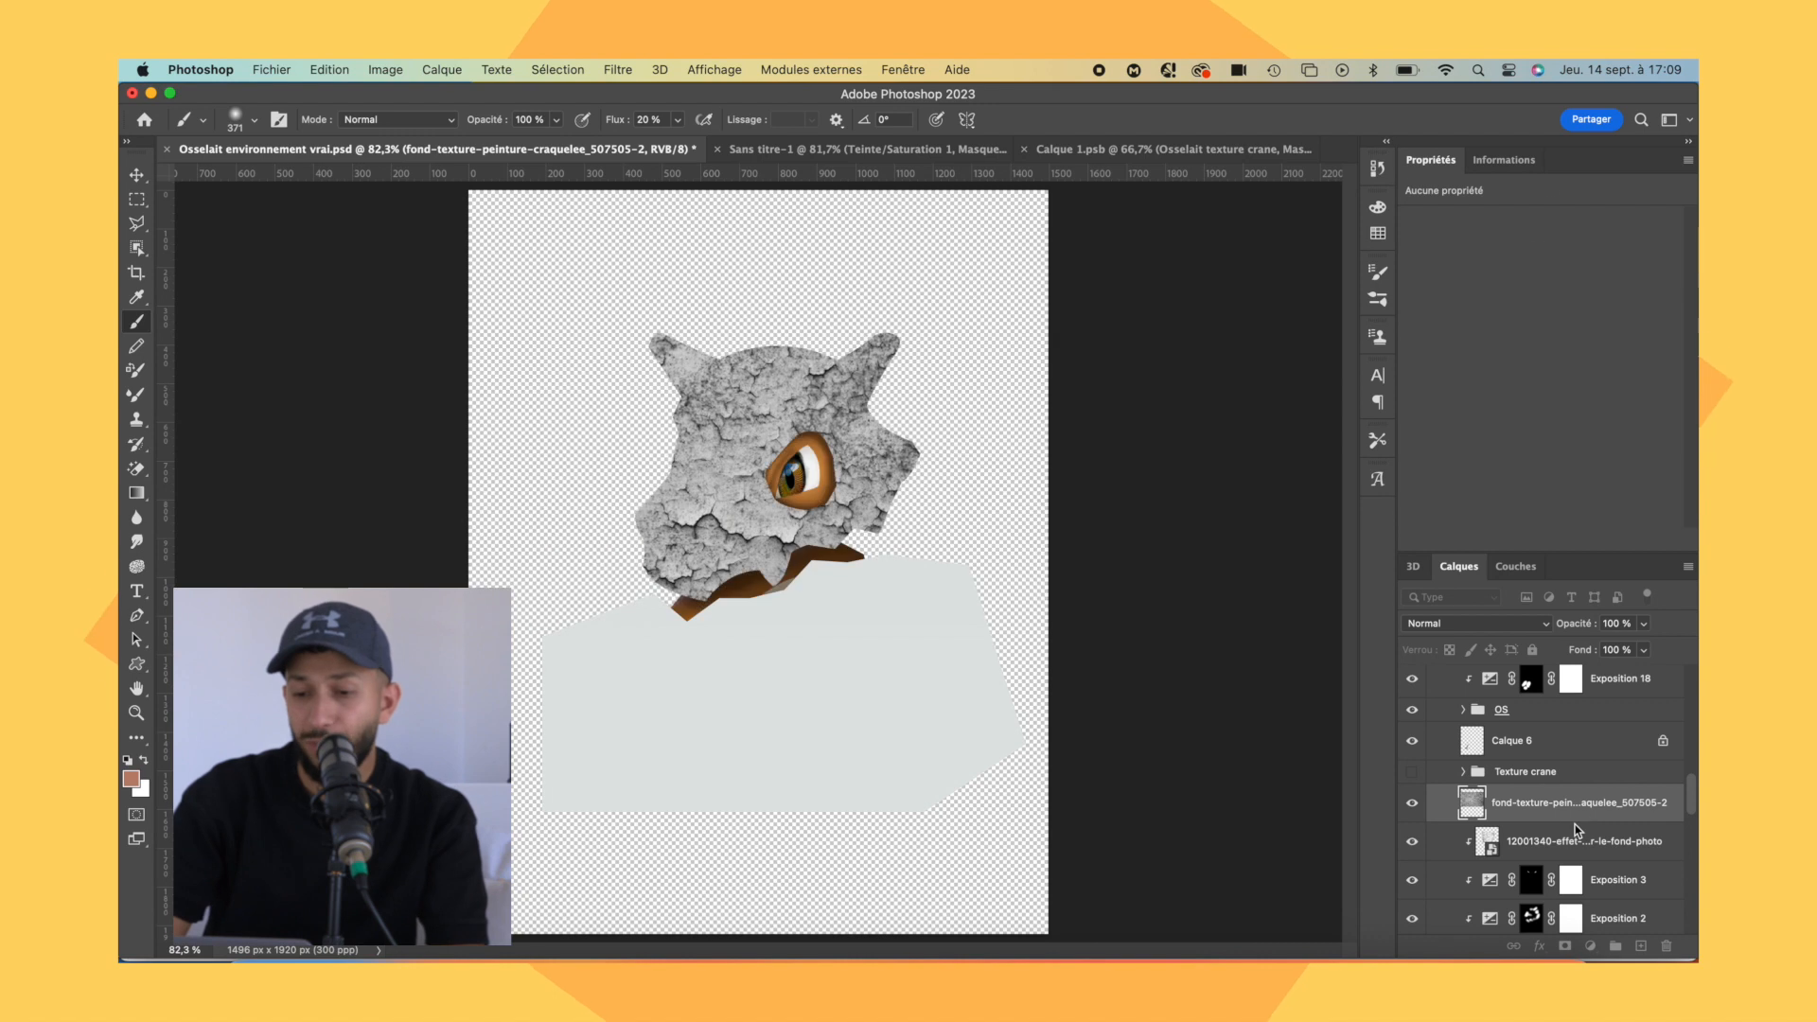
left_click_drag(587, 324, 651, 326)
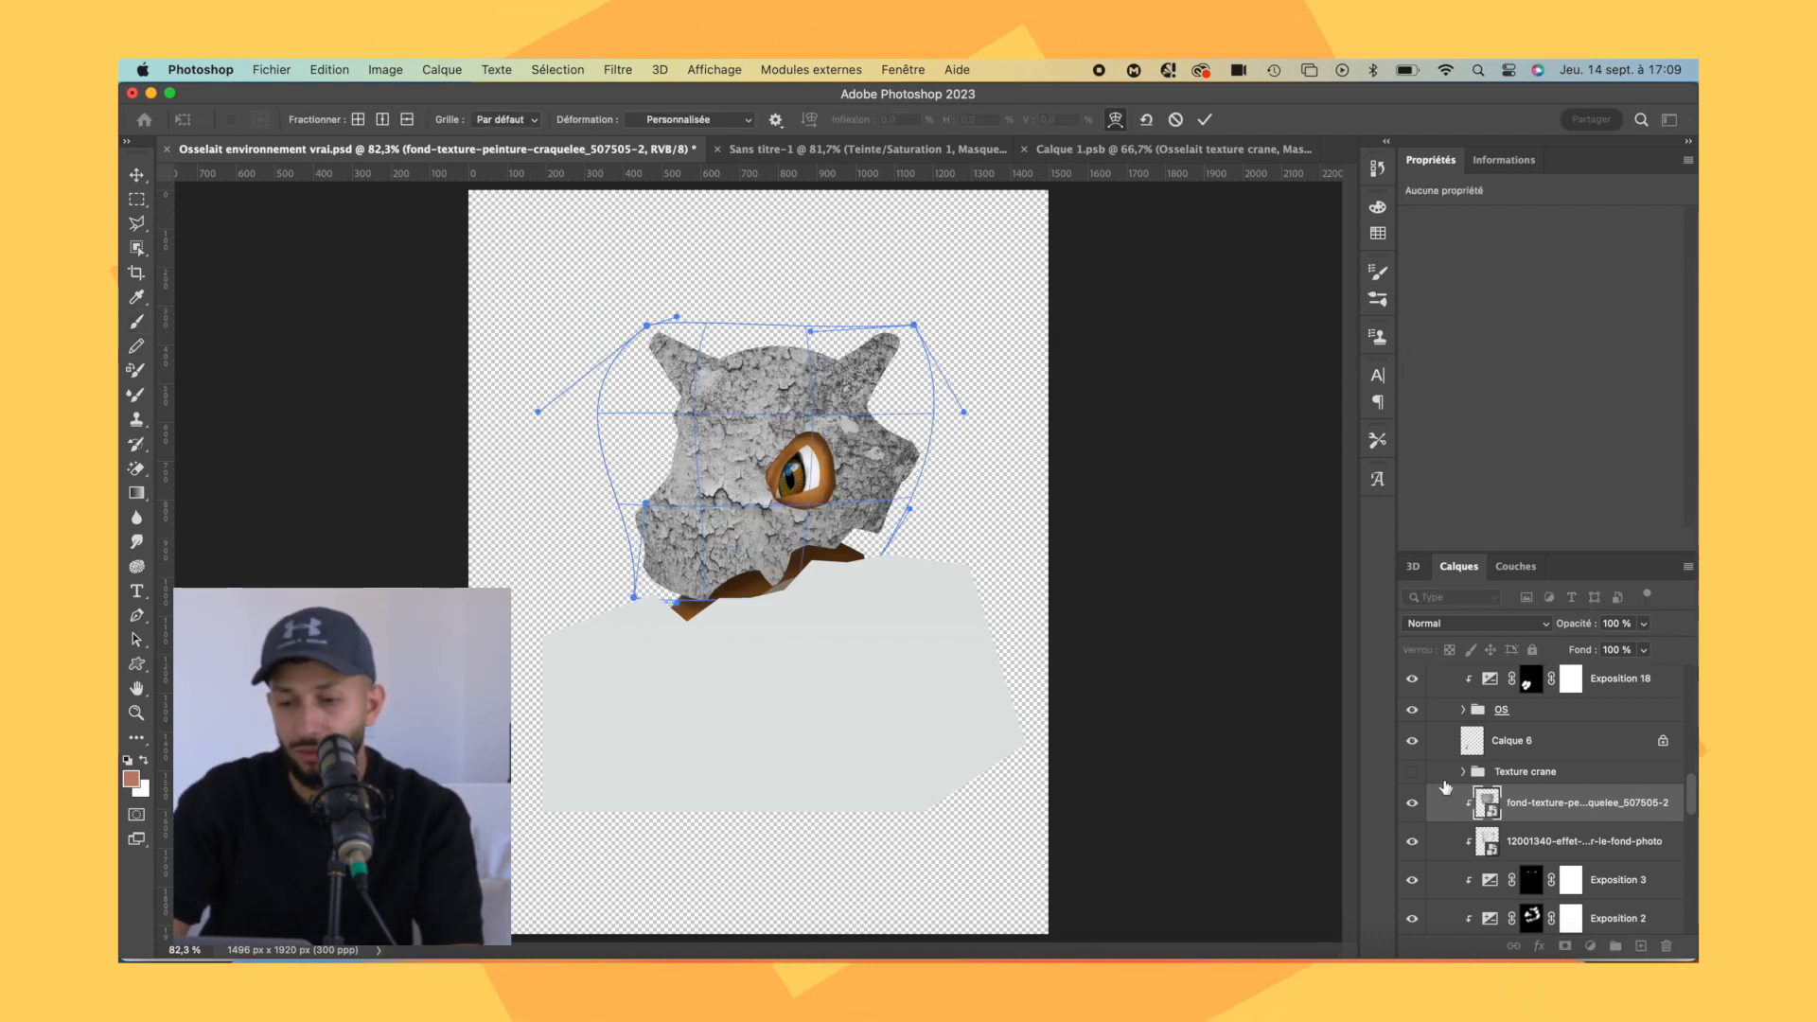
key("Return")
Set the cracked paint texture's blend mode to Obscurcir and invert its mask, painting cracks back in selected spots.
left_click(1491, 624)
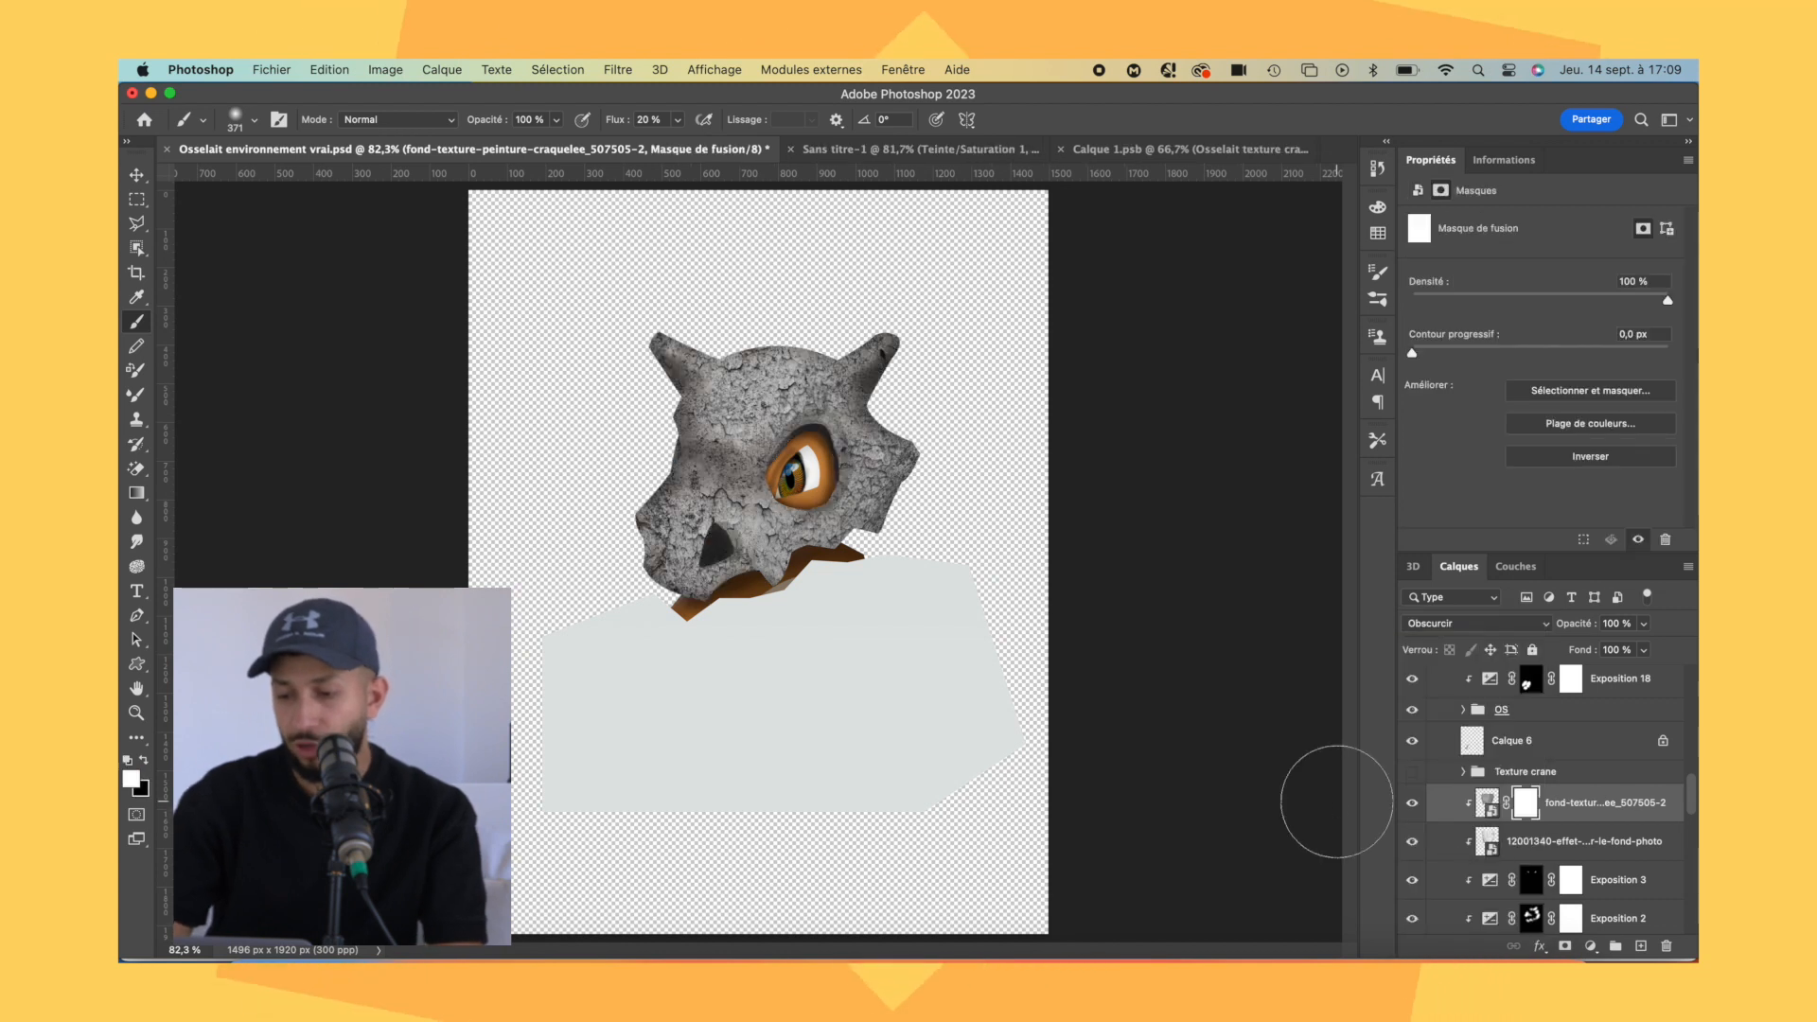
key("super+i")
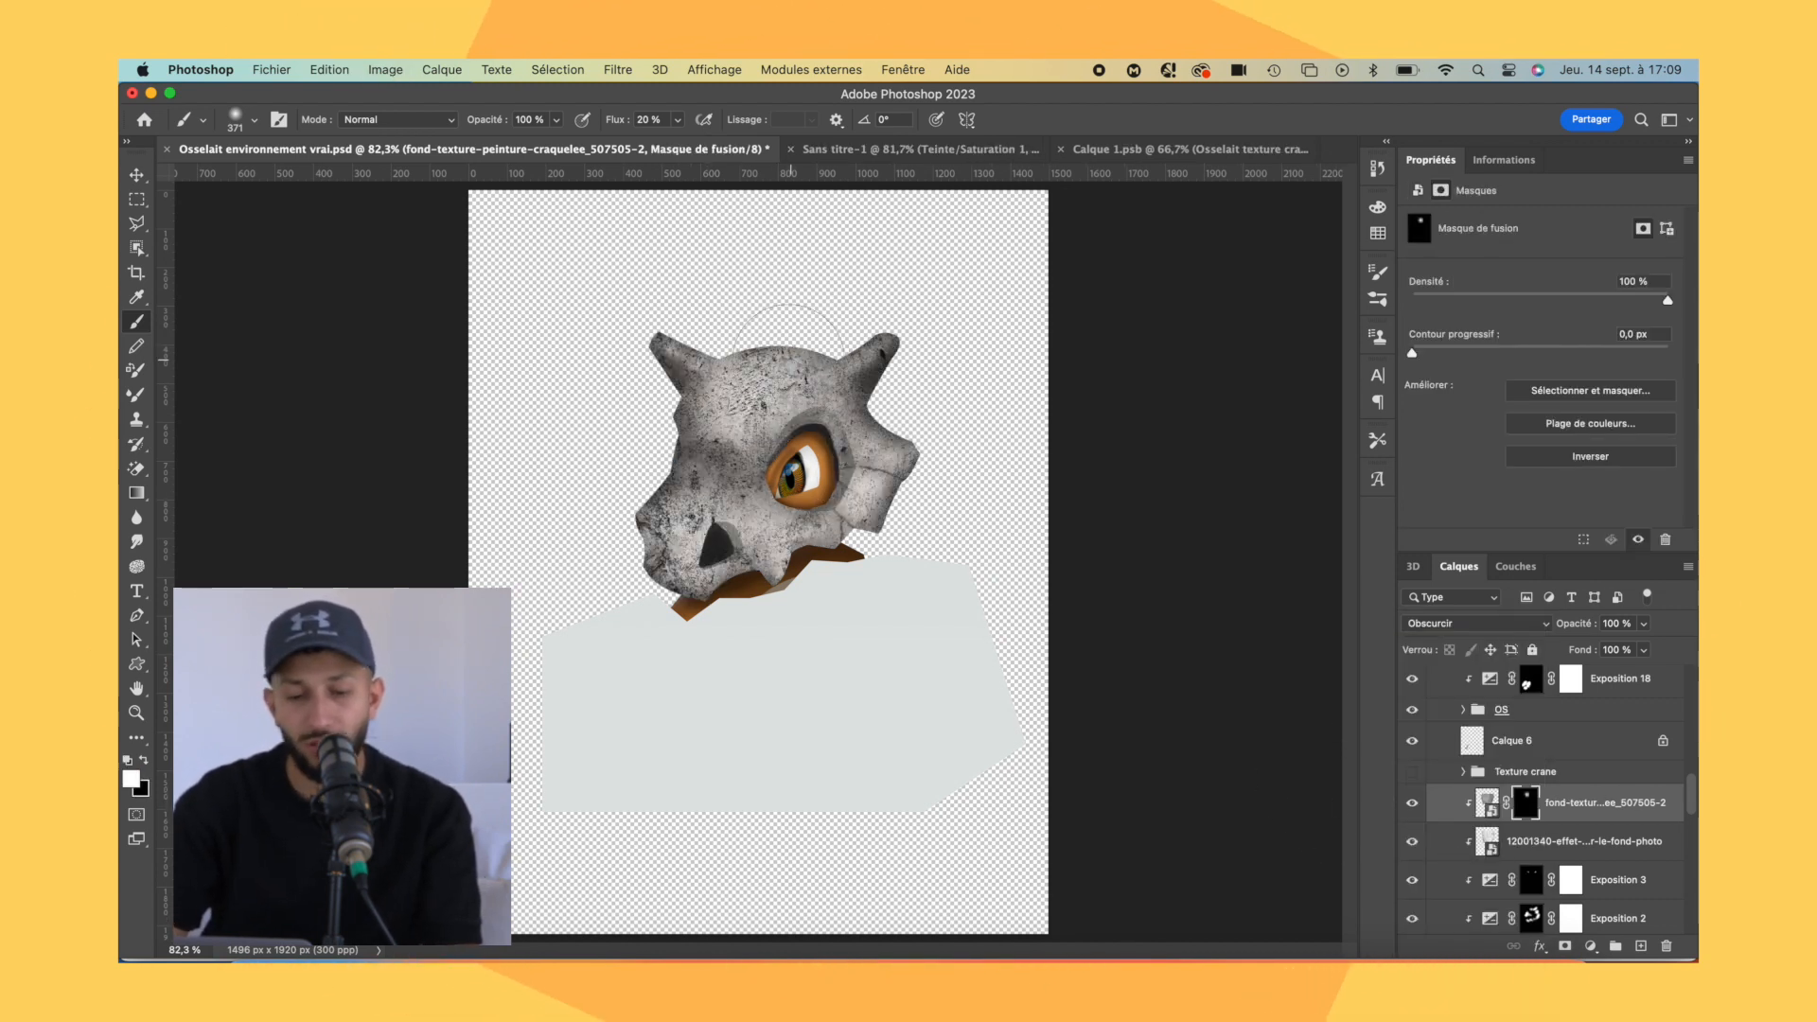
scroll(787, 354, "up", 2)
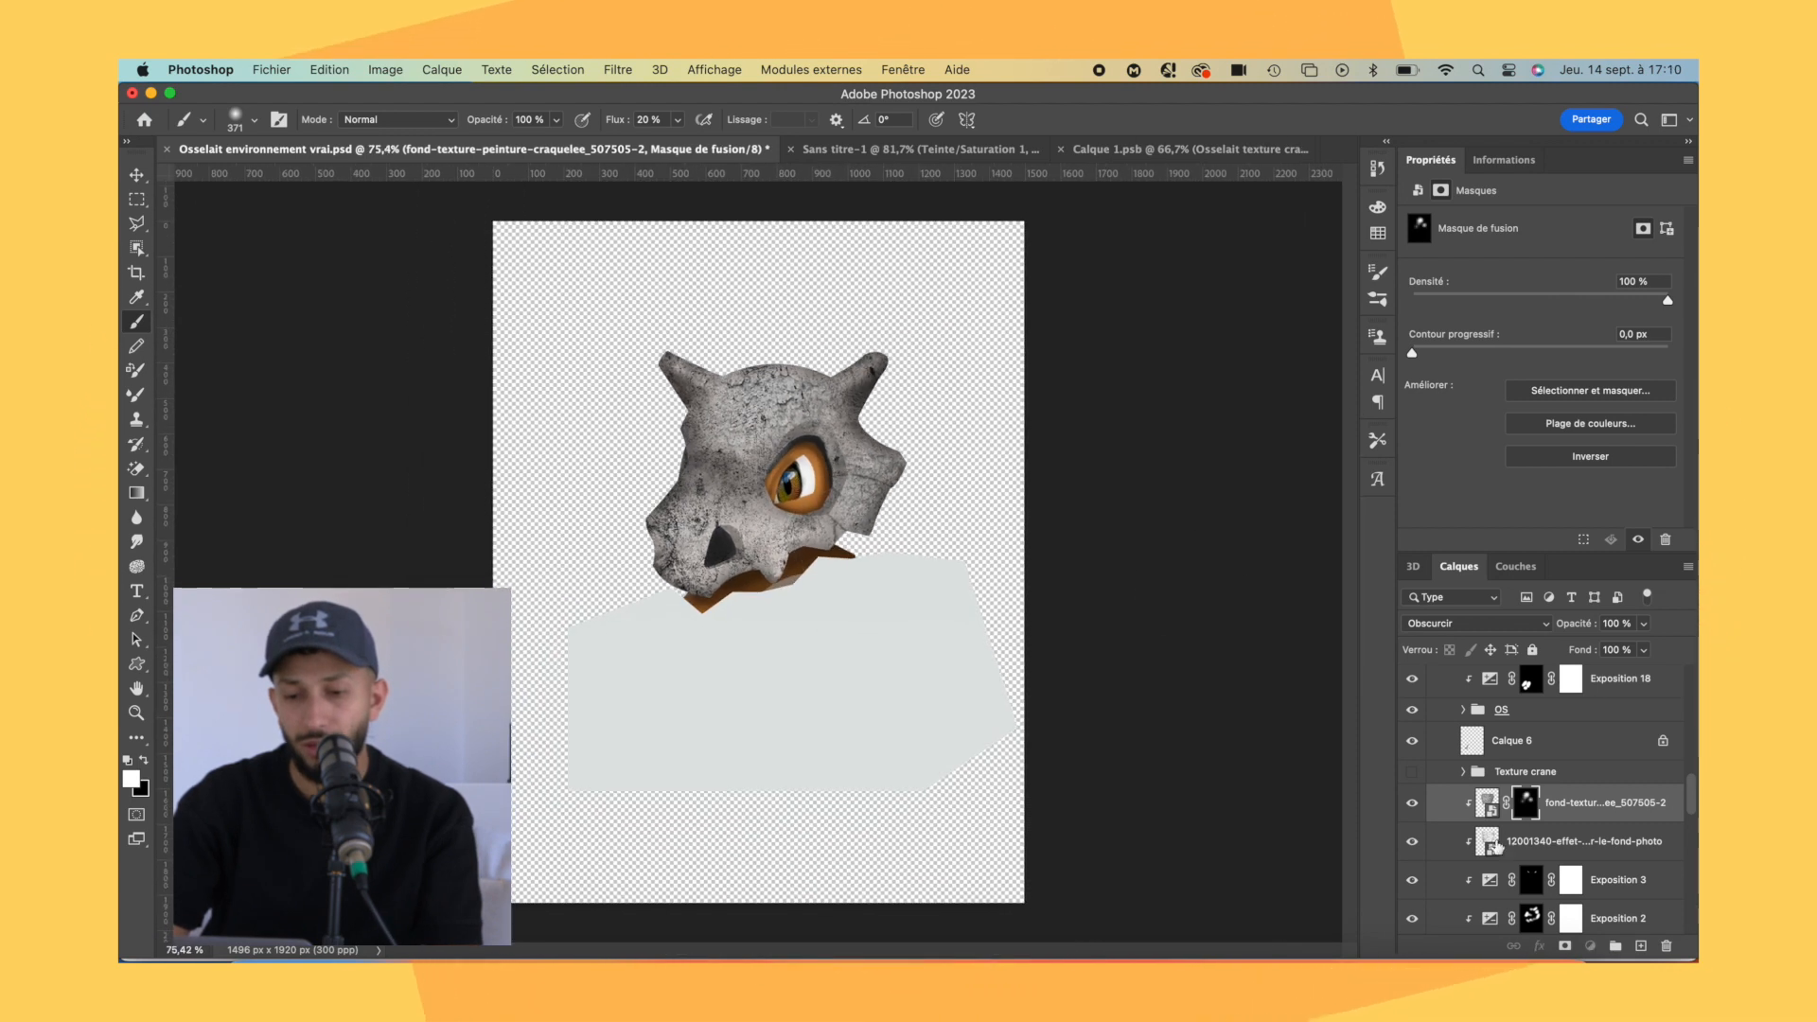
left_click(1476, 624)
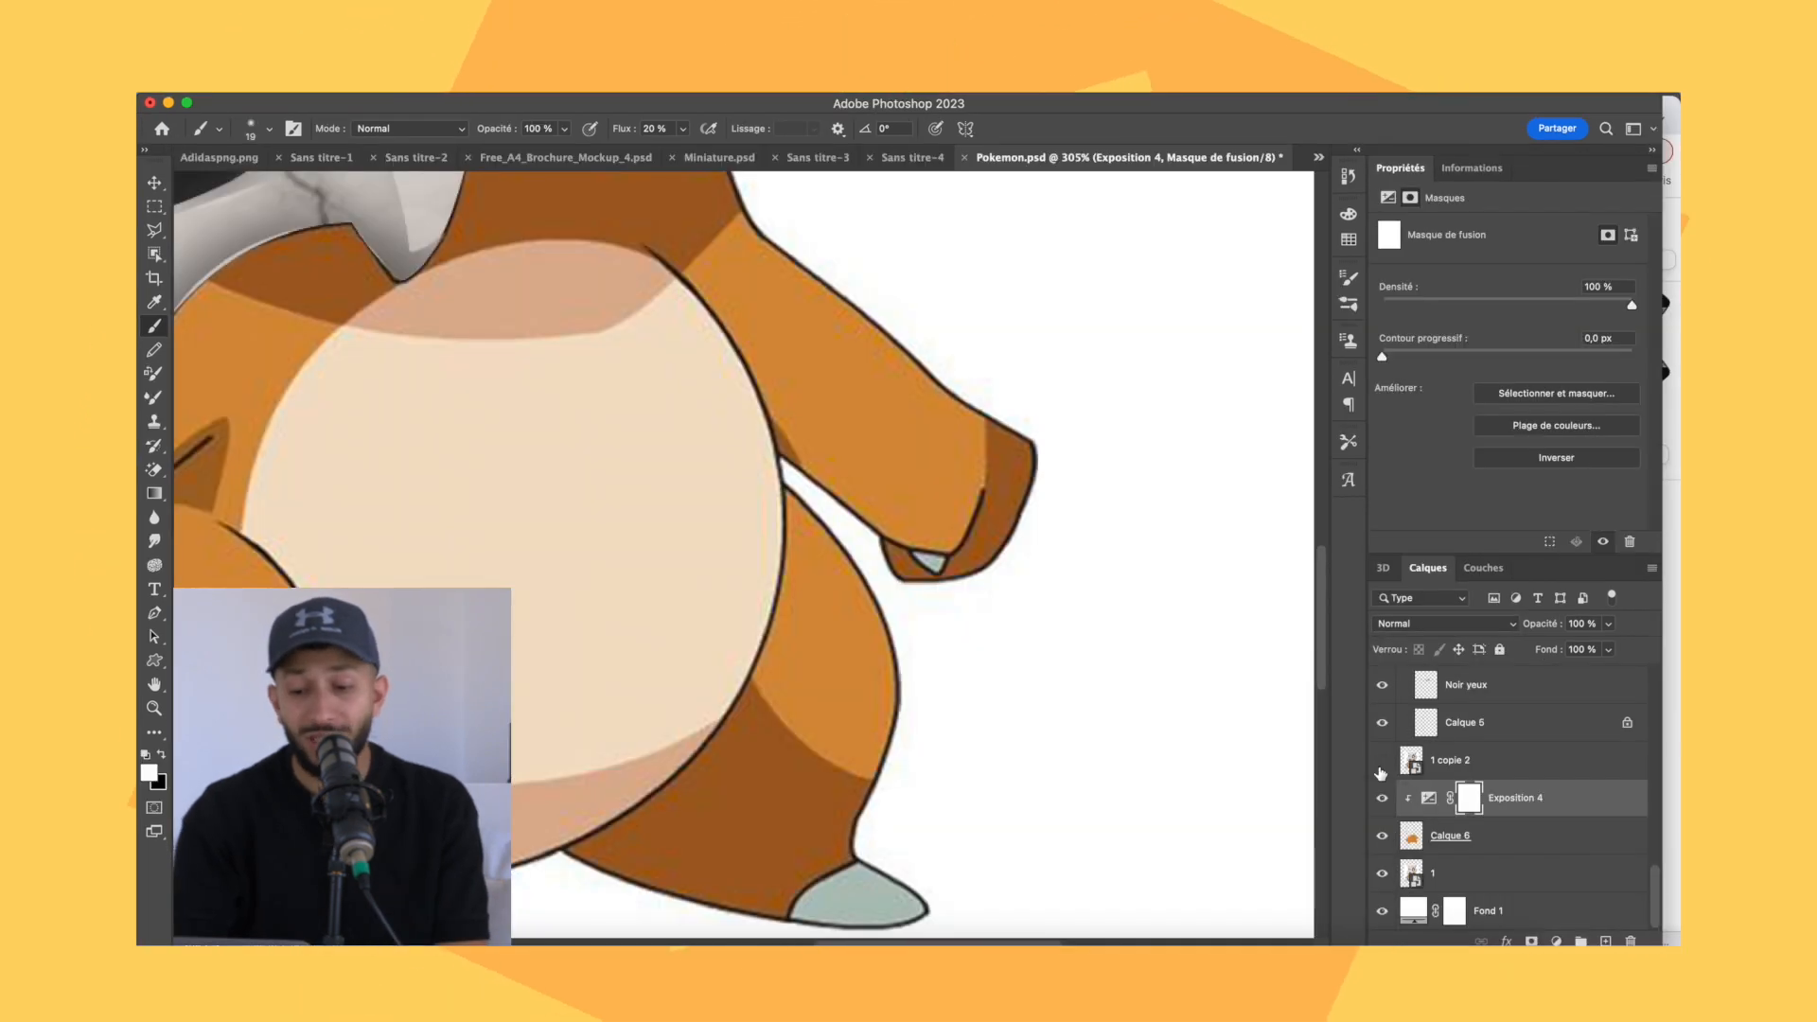
Invert the Exposition 4 mask to black and toggle the 1 copie 2 reference to locate the arm's shadows.
left_click(1381, 773)
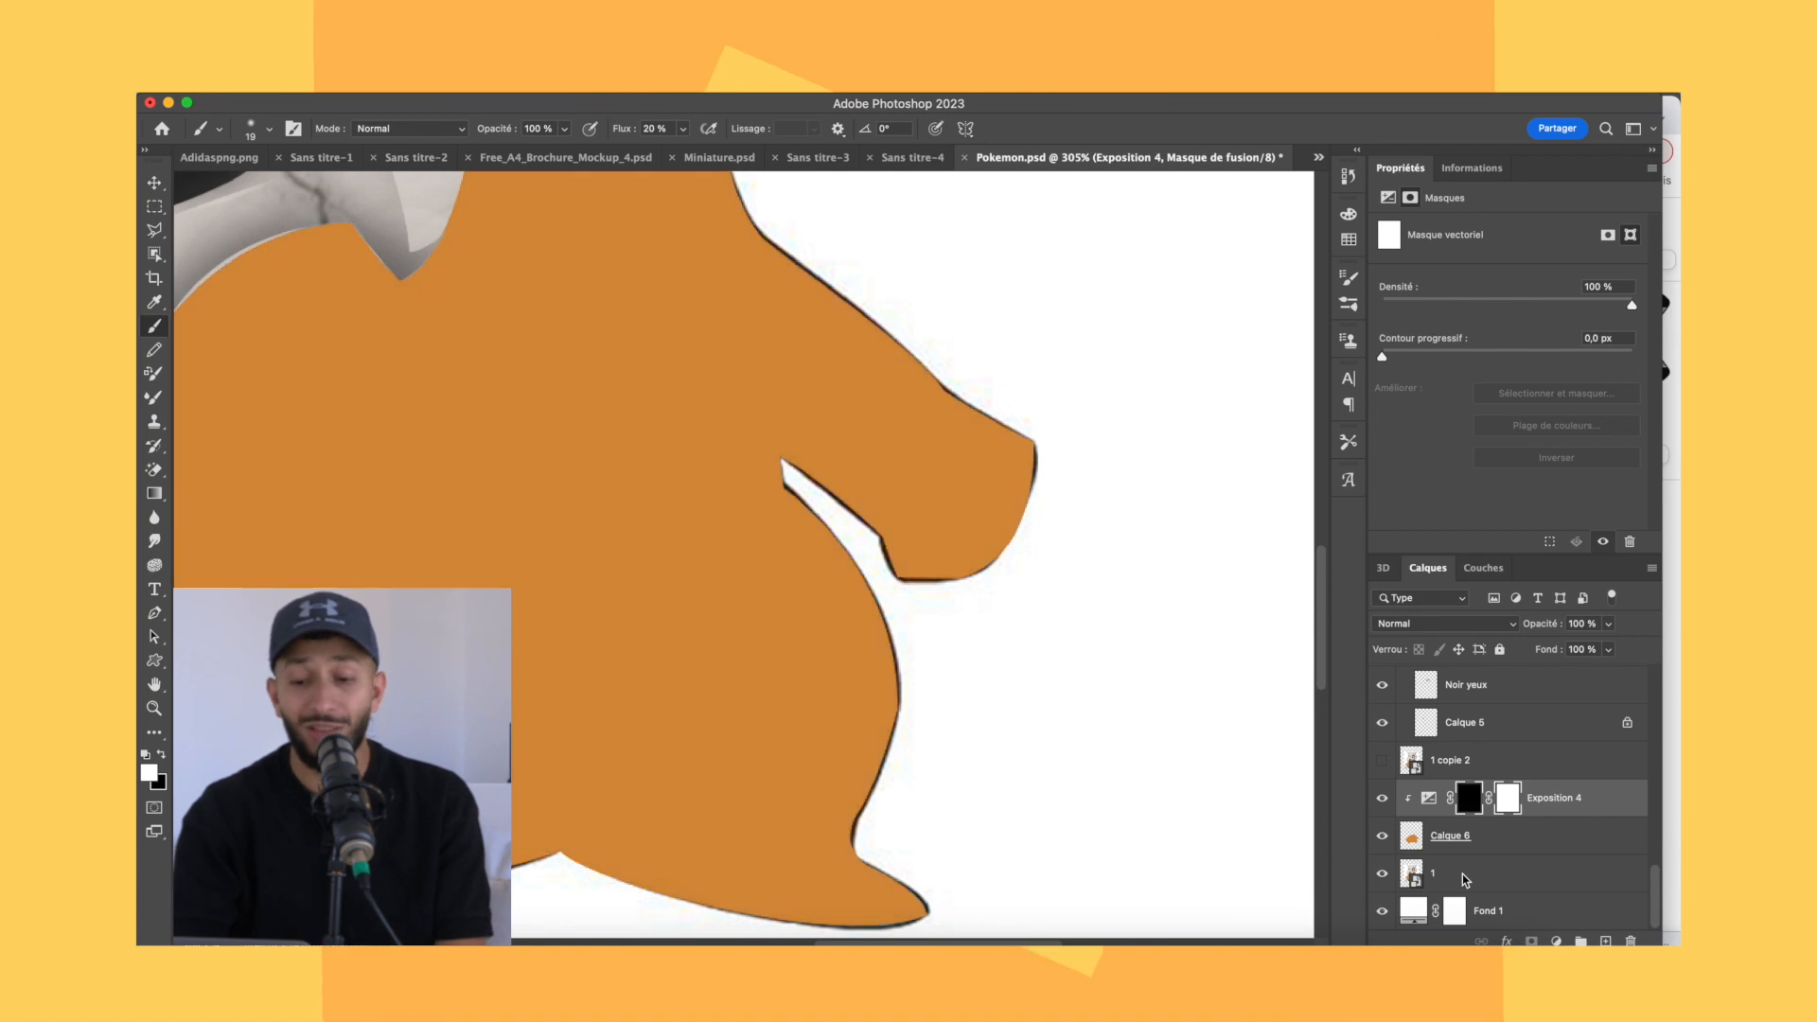
key("super+i")
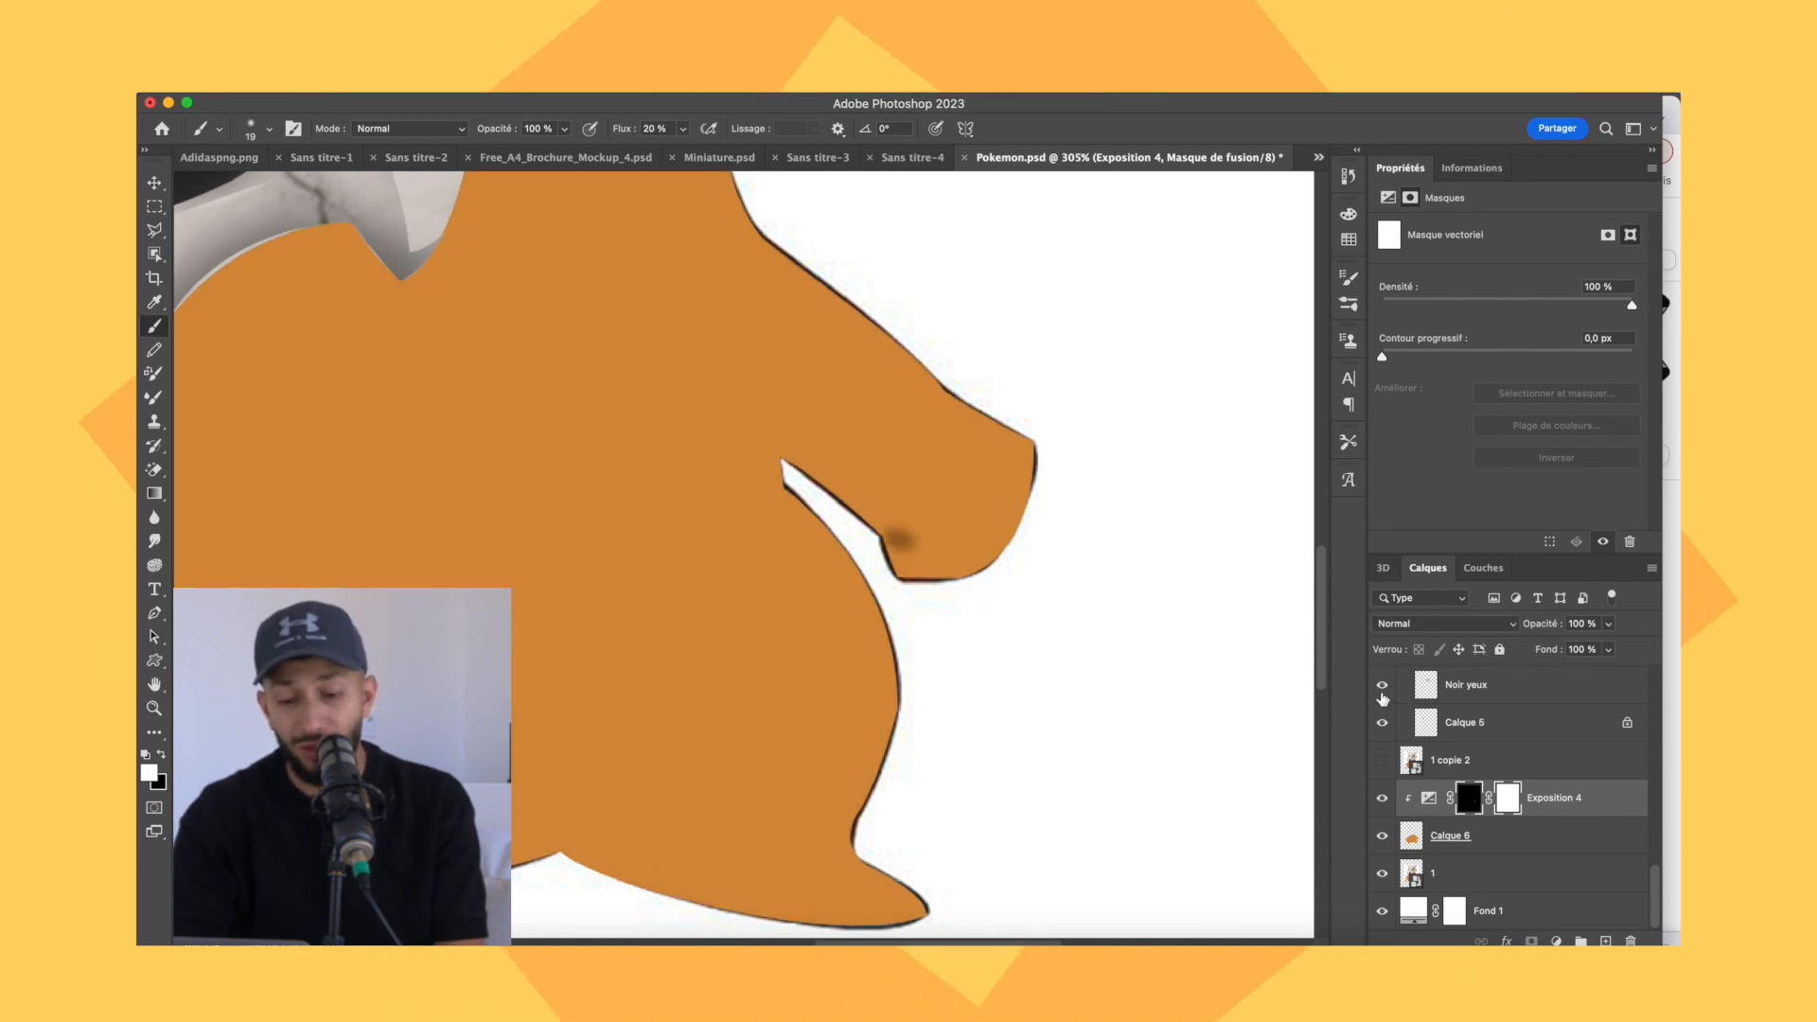
left_click(1383, 762)
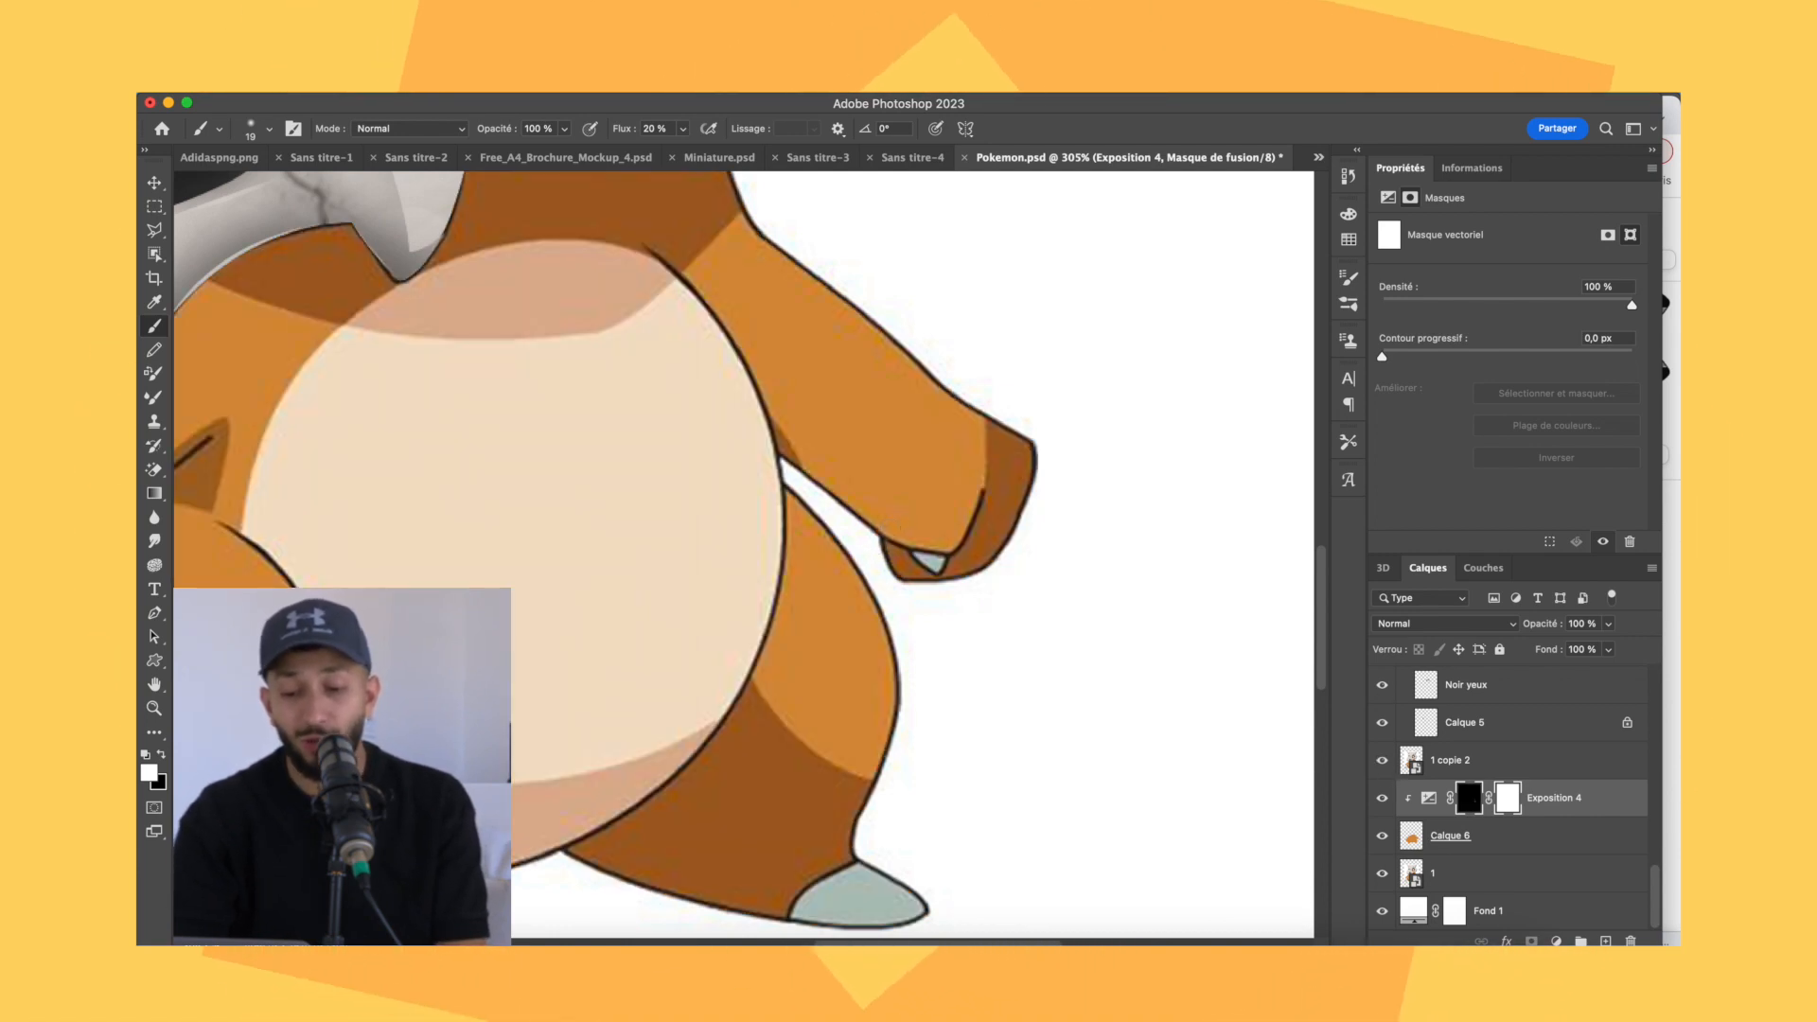
Paint soft shadows along the arm's outer edge and hand in the Exposition 4 mask with a 199 px brush.
left_click(269, 128)
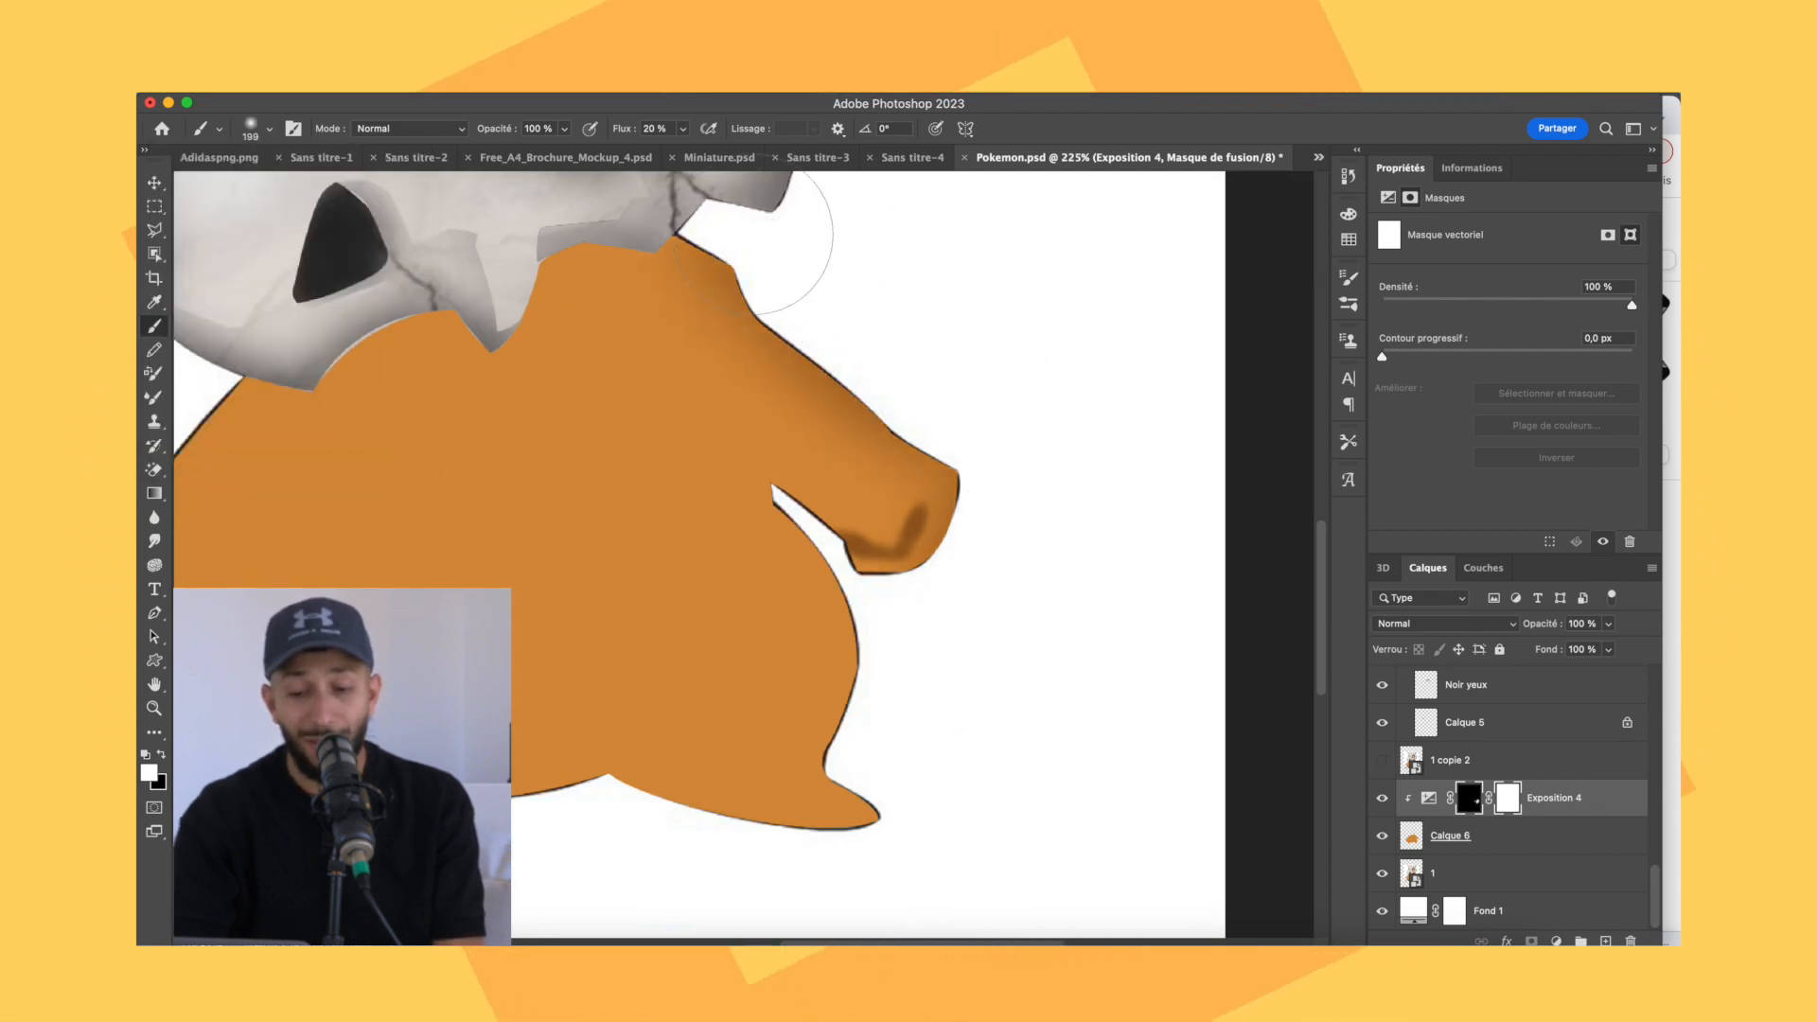
scroll(1030, 540, "down", 2)
scroll(978, 699, "up", 3)
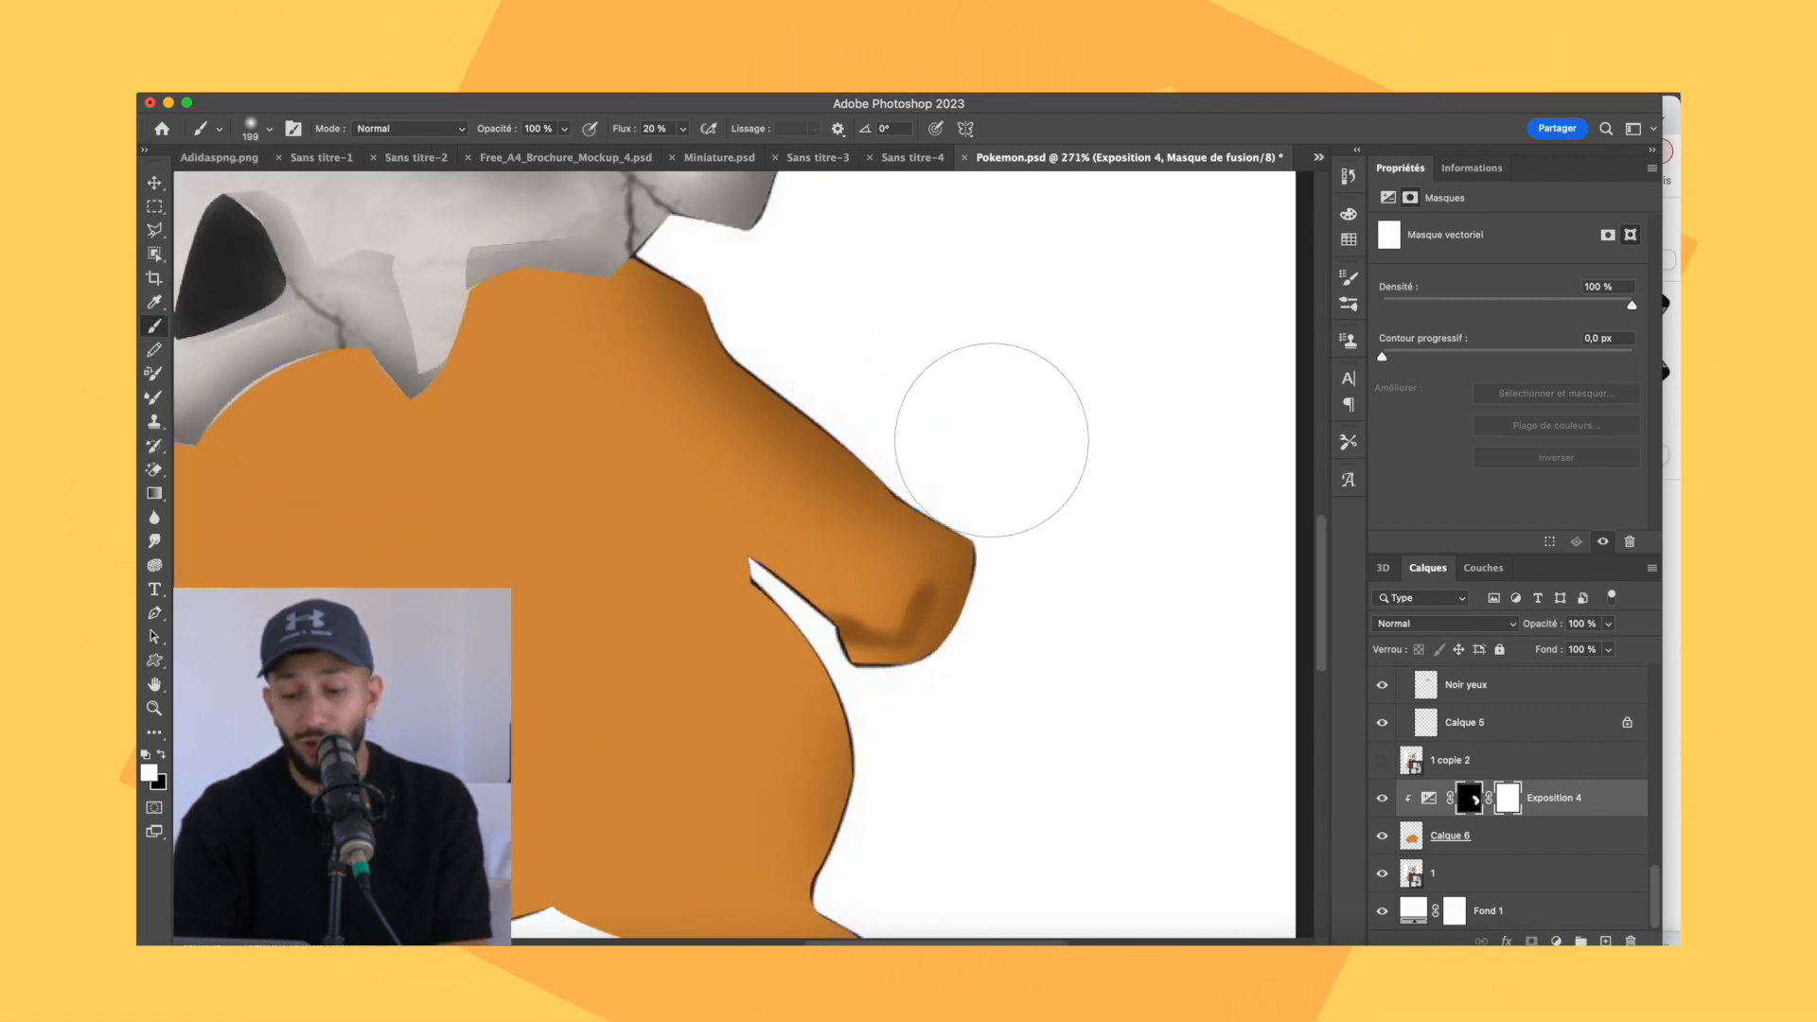
scroll(949, 628, "down", 4)
scroll(933, 770, "up", 5)
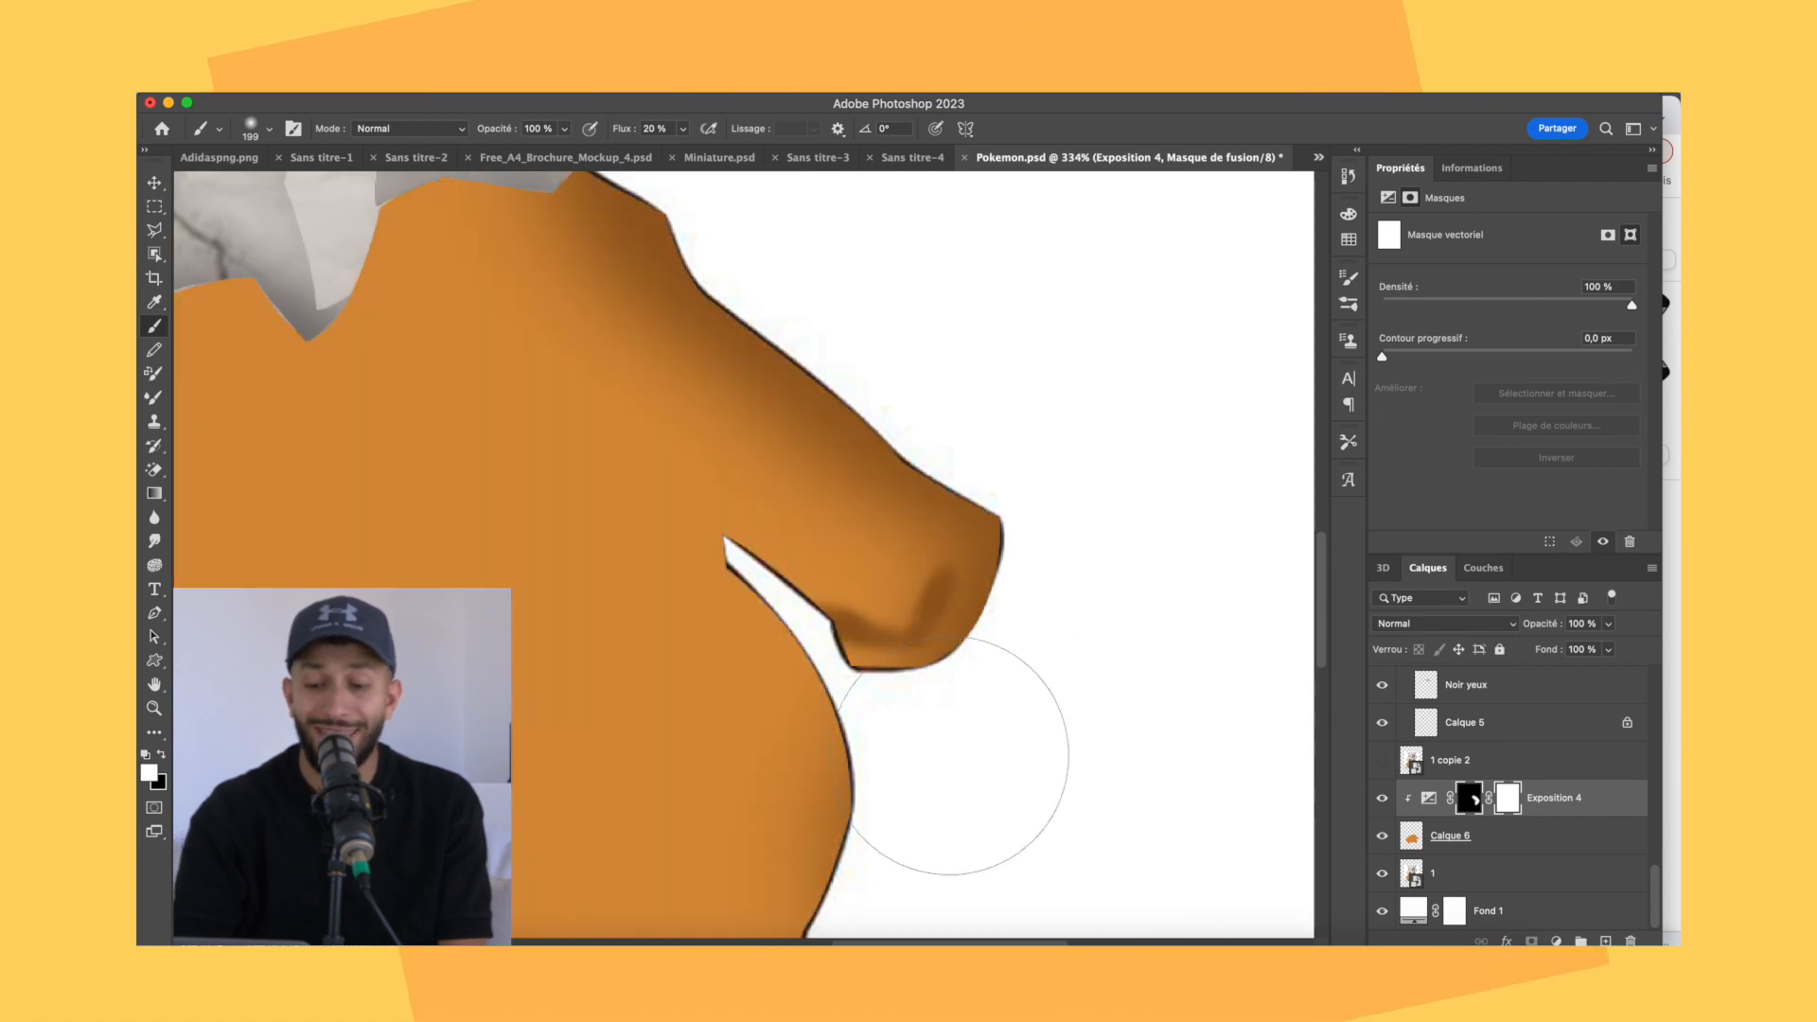
left_click_drag(862, 710, 1082, 461)
Reduce the brush size and shade the thigh below the arm in the Exposition 4 mask.
left_click(269, 128)
left_click(269, 128)
left_click(268, 128)
left_click_drag(339, 186, 284, 186)
key("Return")
key("x")
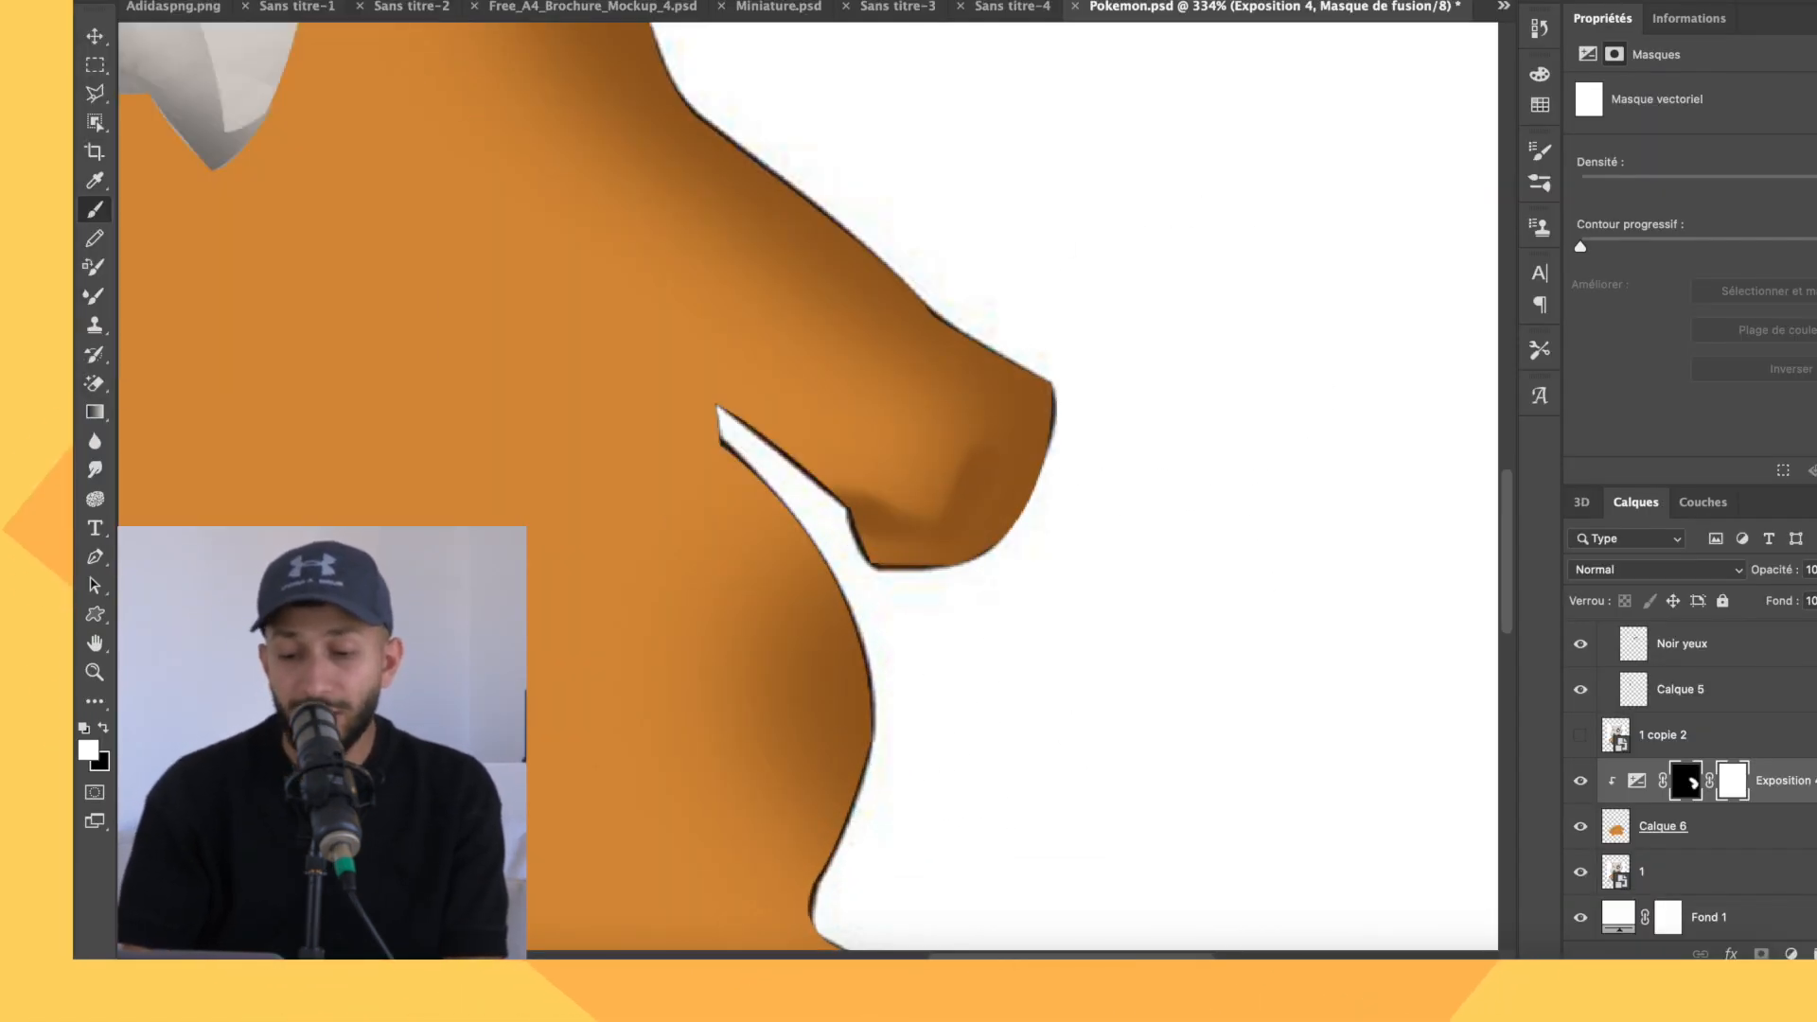
scroll(971, 522, "up", 2)
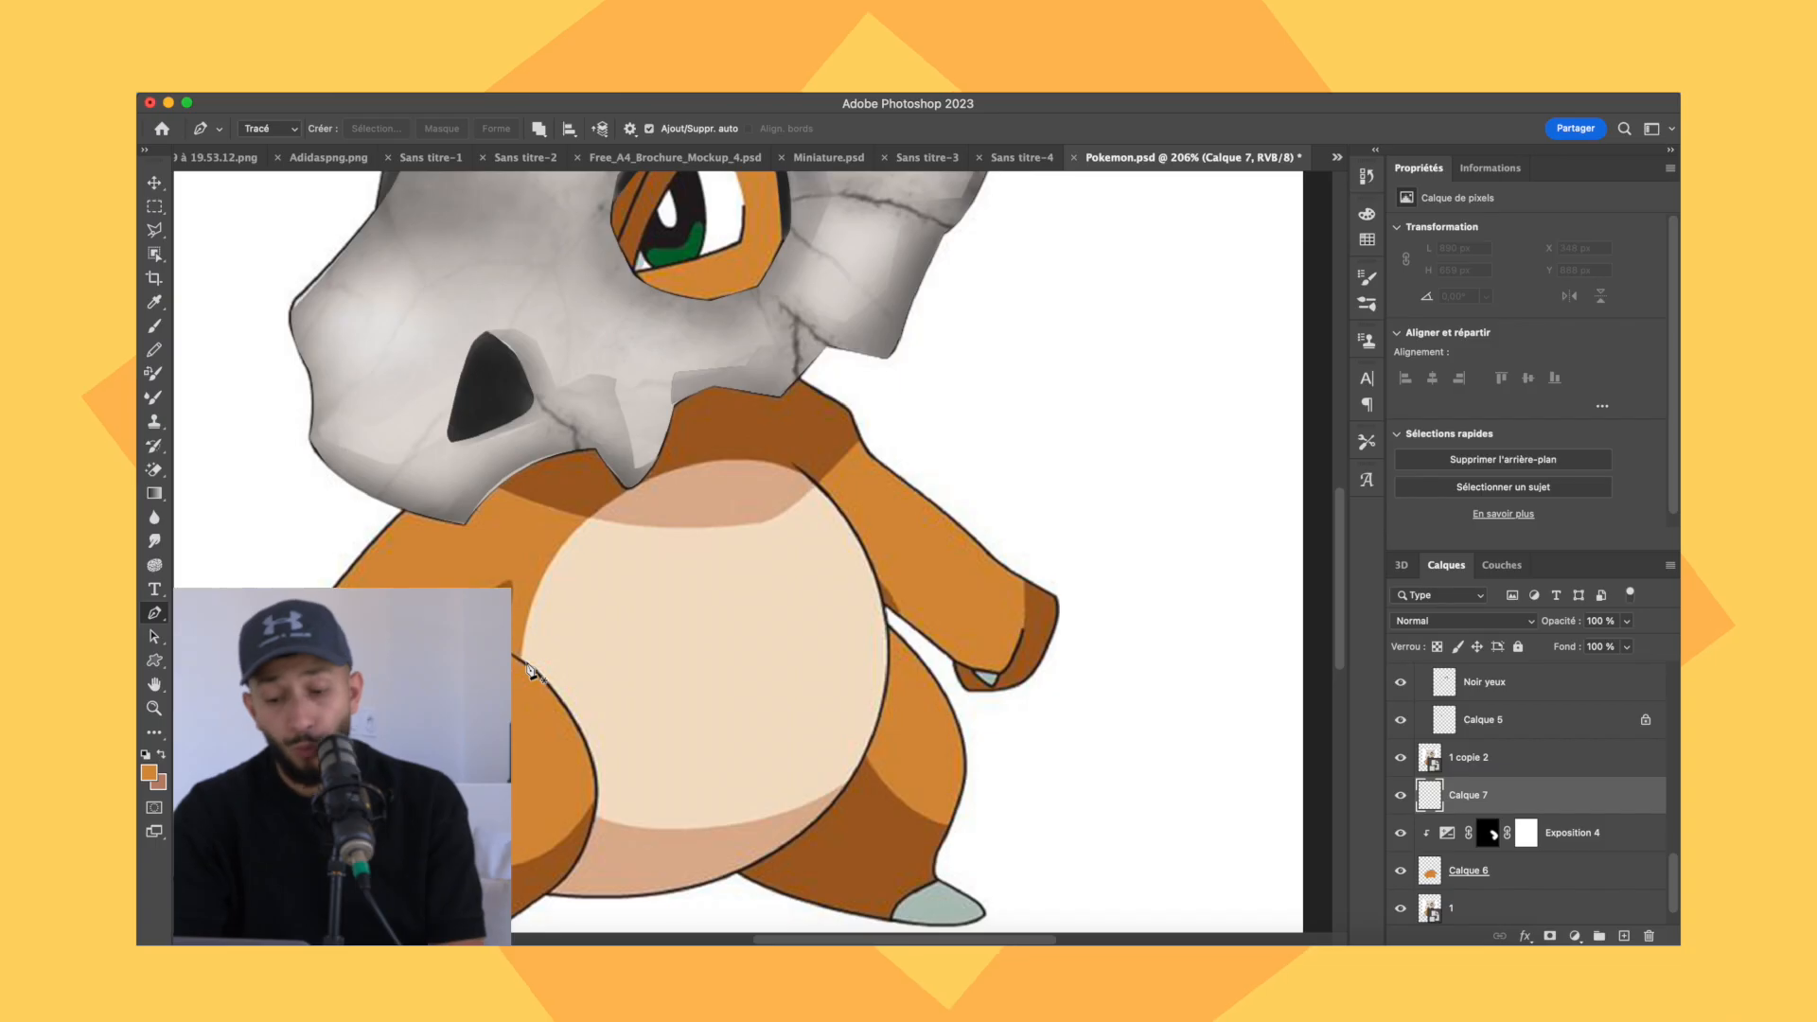
Trace the belly's curved outline with the Pen tool on layer Calque 7, starting beside the front leg.
scroll(739, 549, "down", 2)
left_click(547, 803)
left_click_drag(592, 665, 594, 644)
scroll(662, 520, "up", 3)
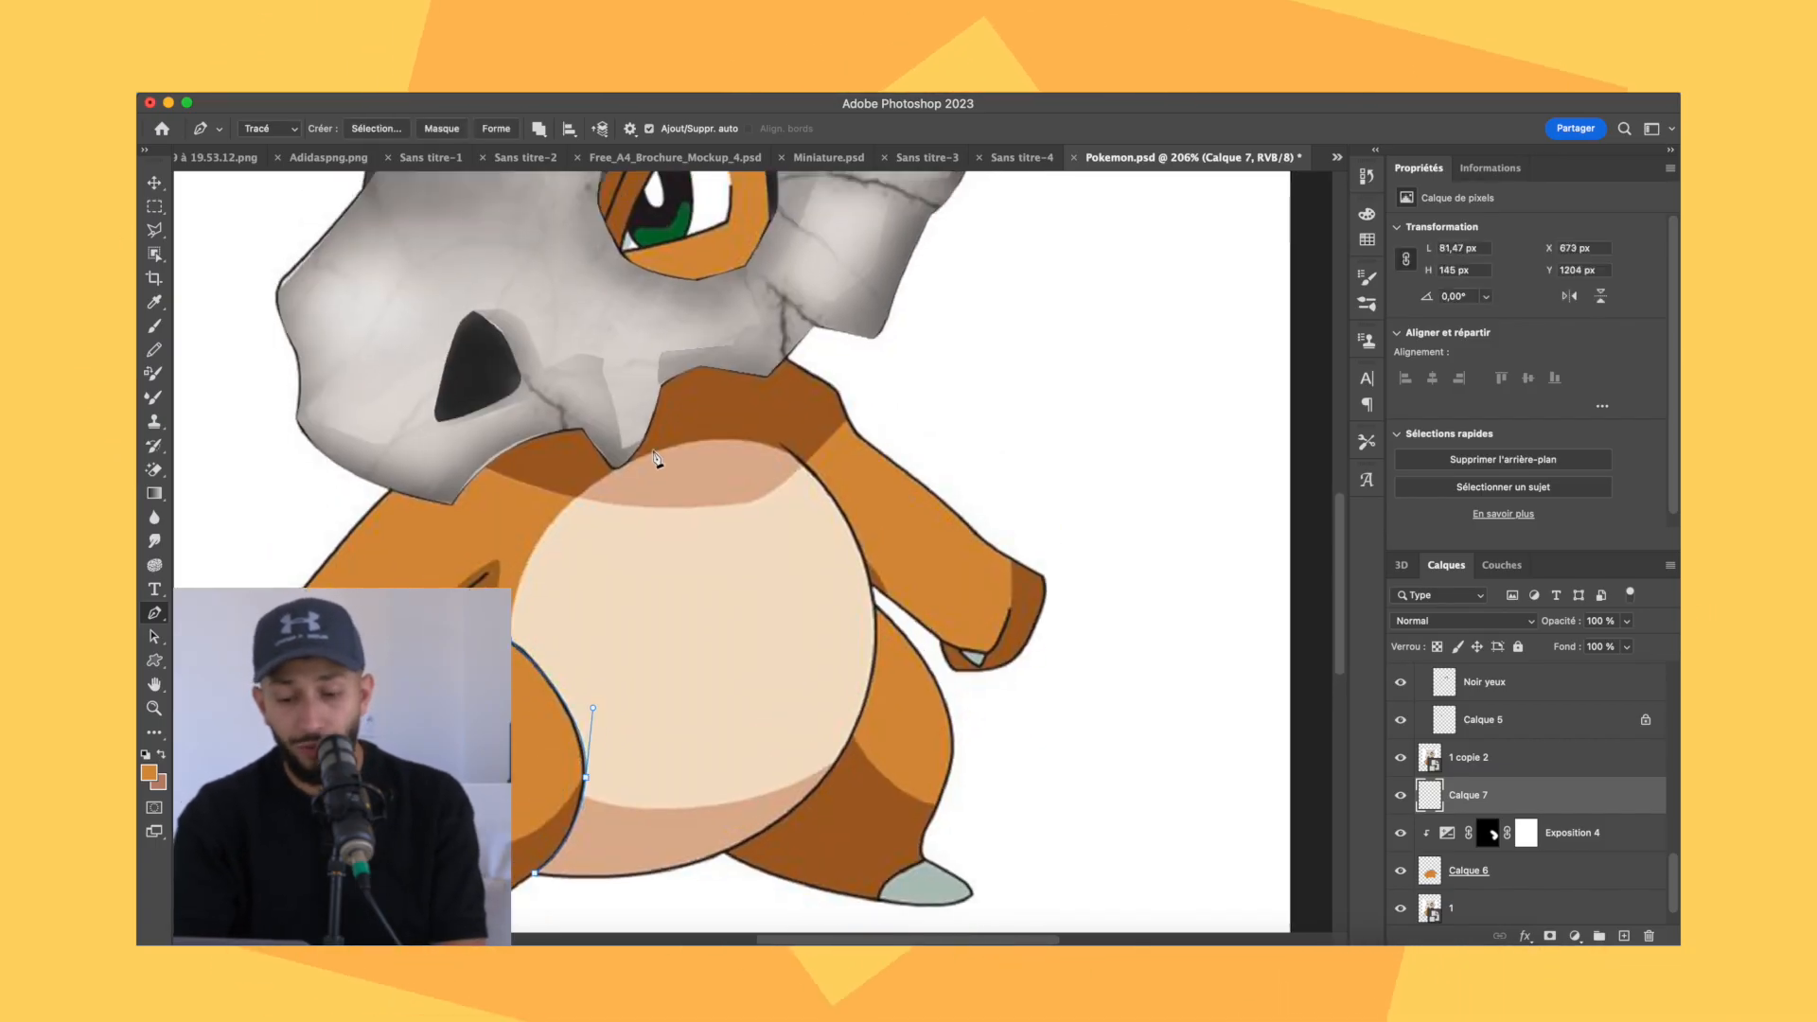
left_click_drag(612, 471, 723, 407)
left_click_drag(874, 603, 885, 703)
left_click_drag(724, 853, 597, 919)
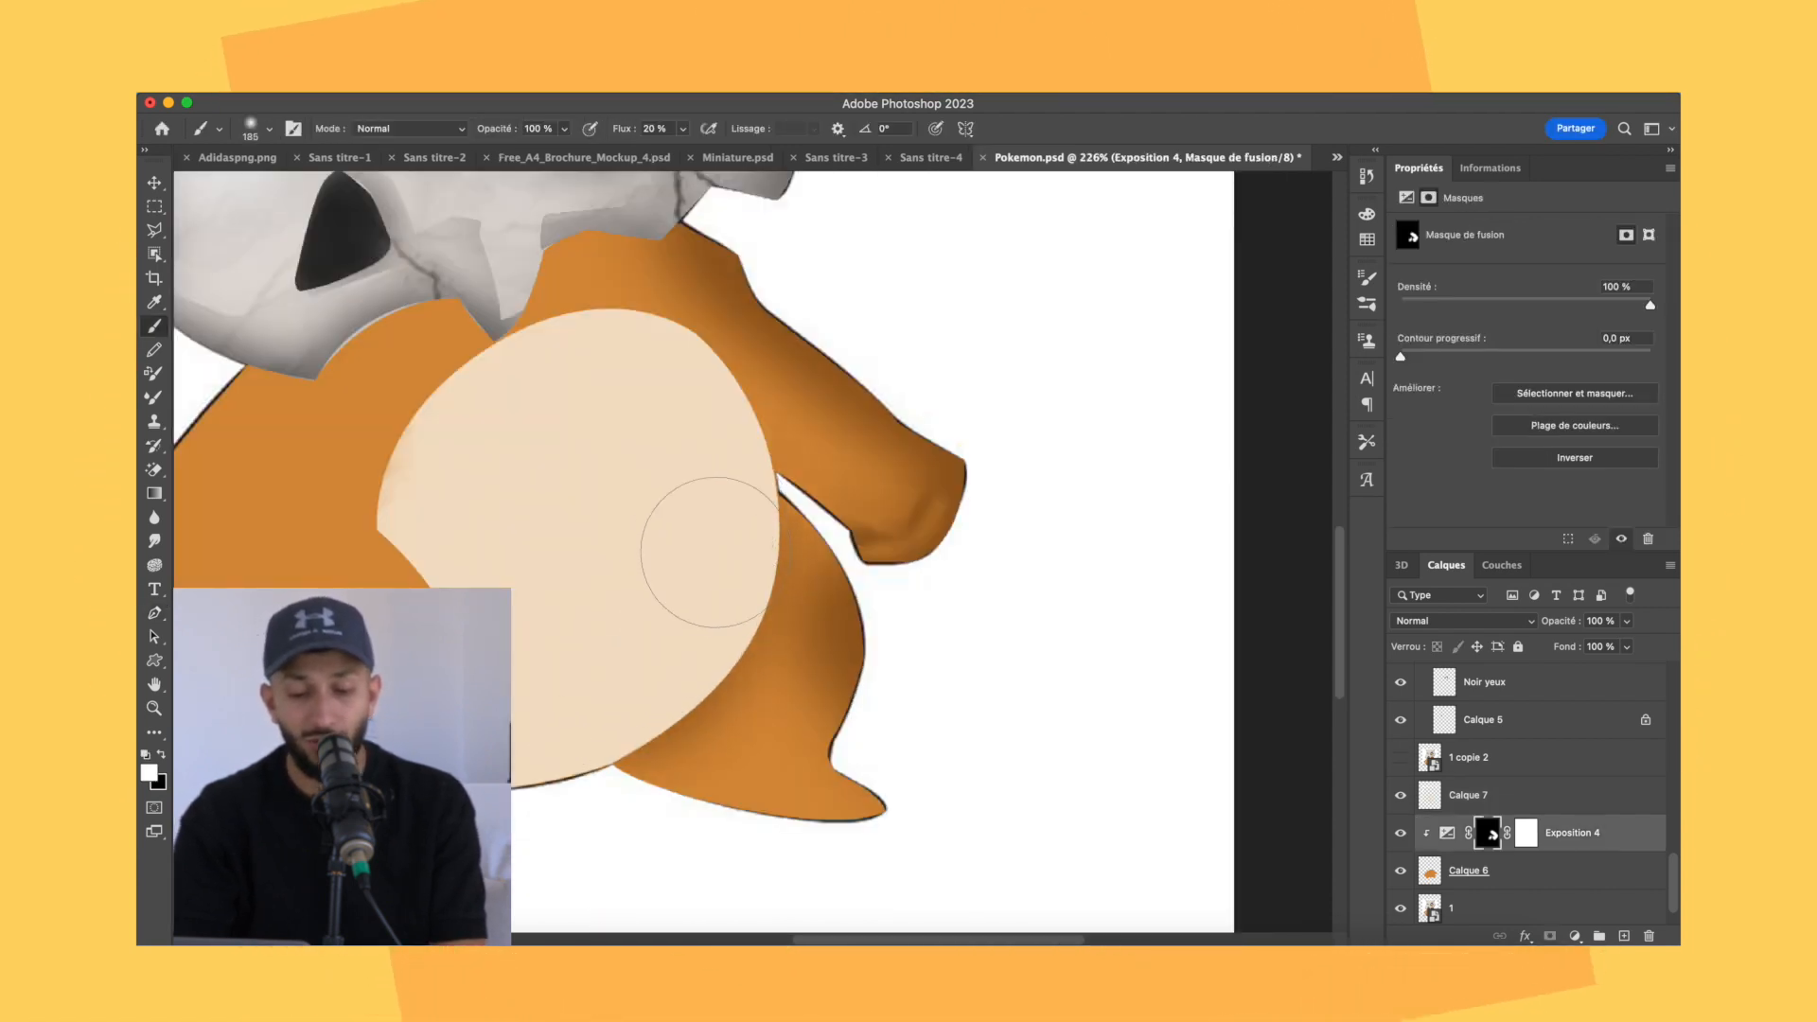
Add an Exposition adjustment above Exposition 4 with exposure +0,90 and gamma correction 1,14, and clip it to the body.
scroll(718, 608, "up", 5)
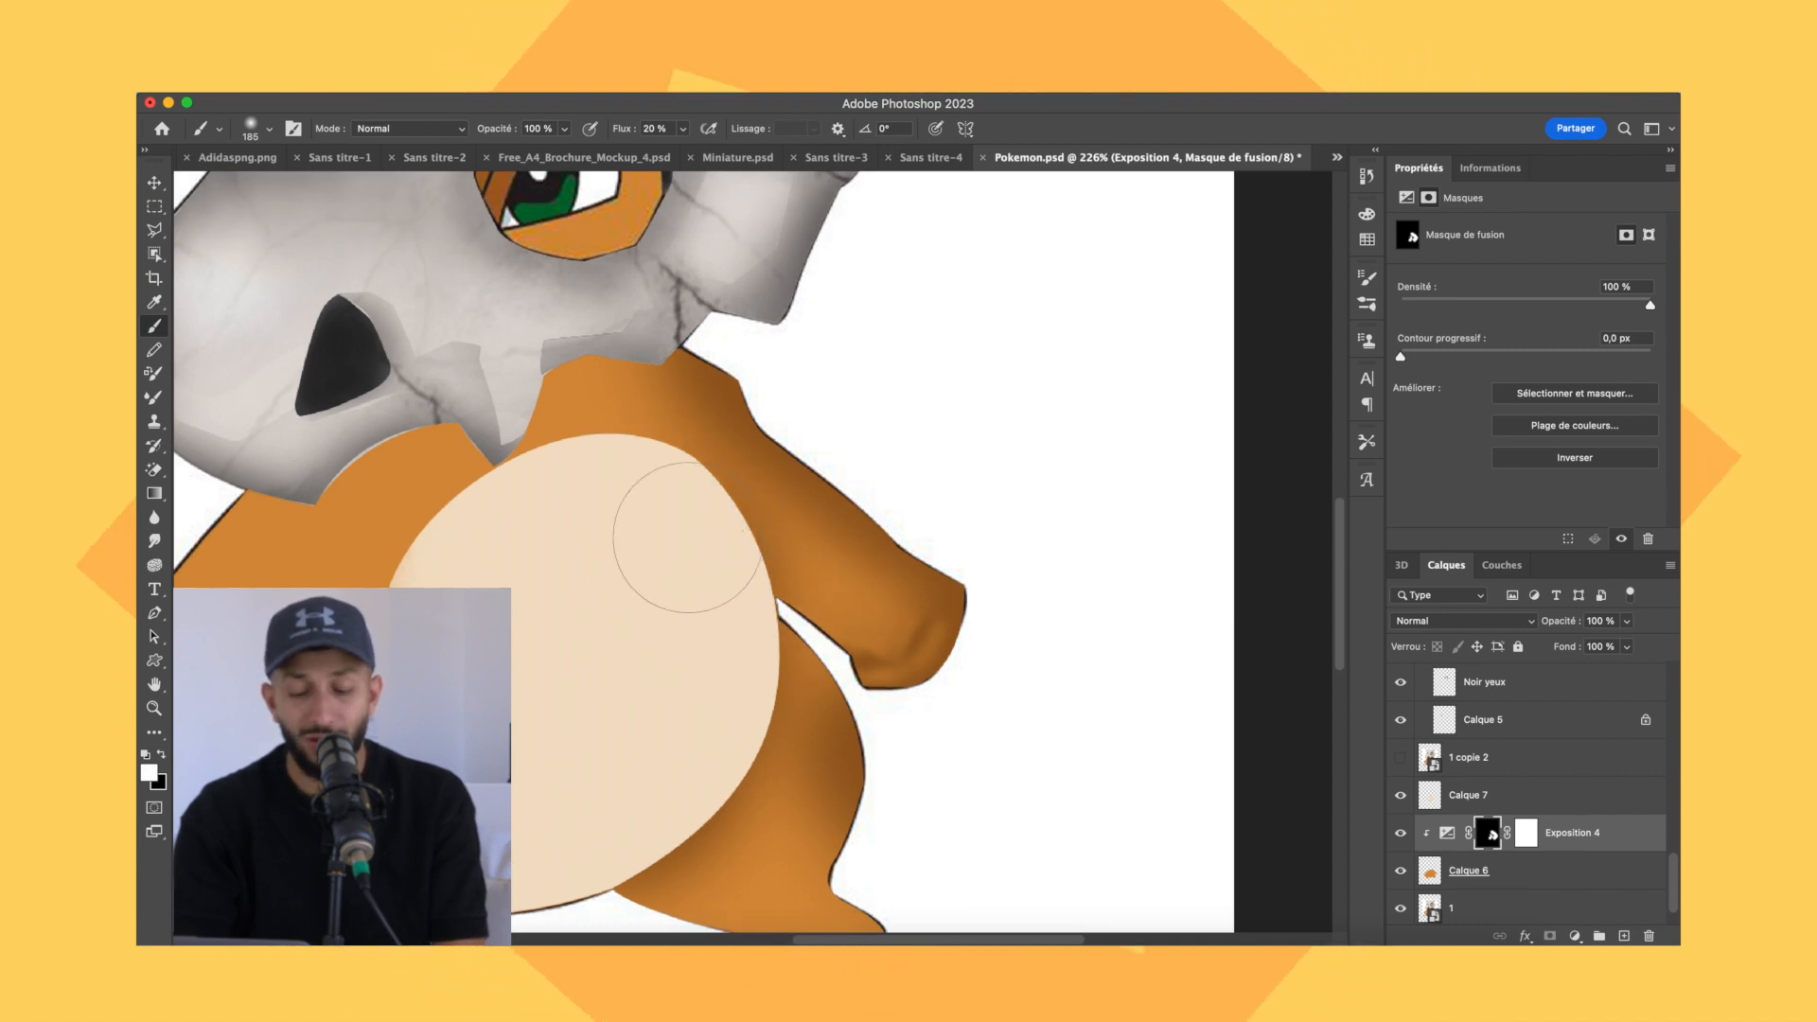
scroll(694, 650, "down", 3)
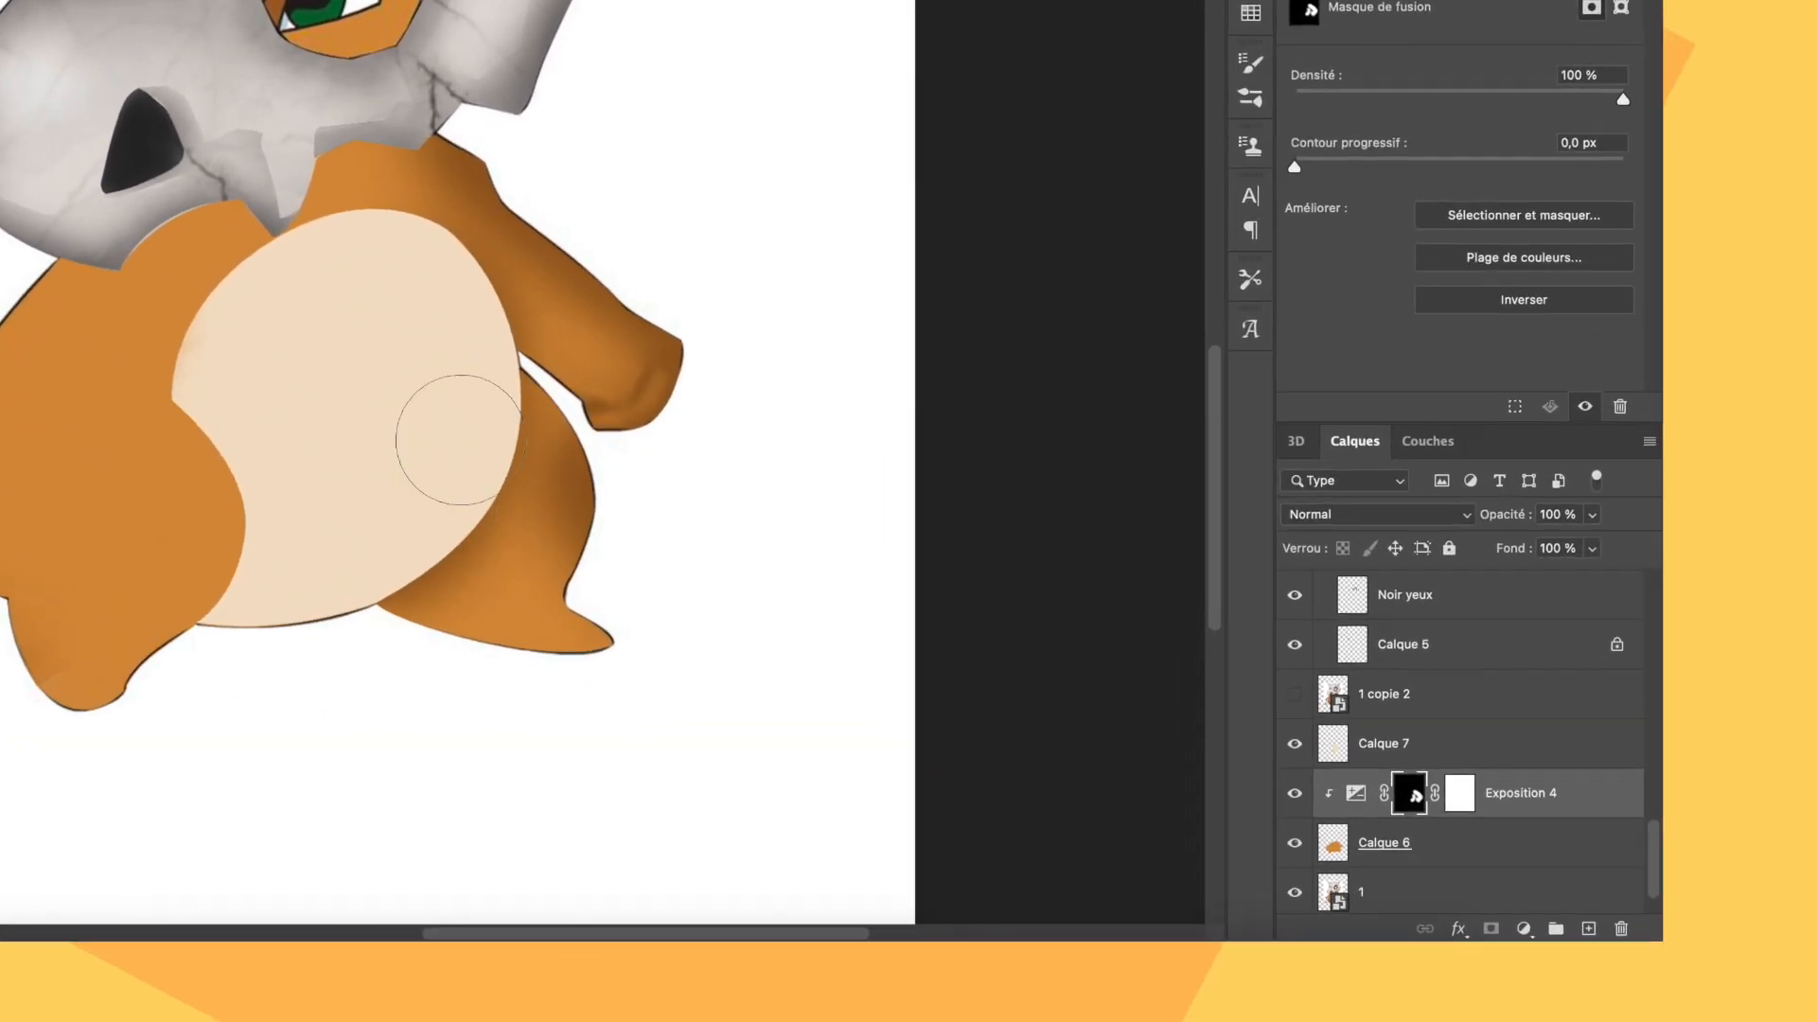
left_click(1575, 936)
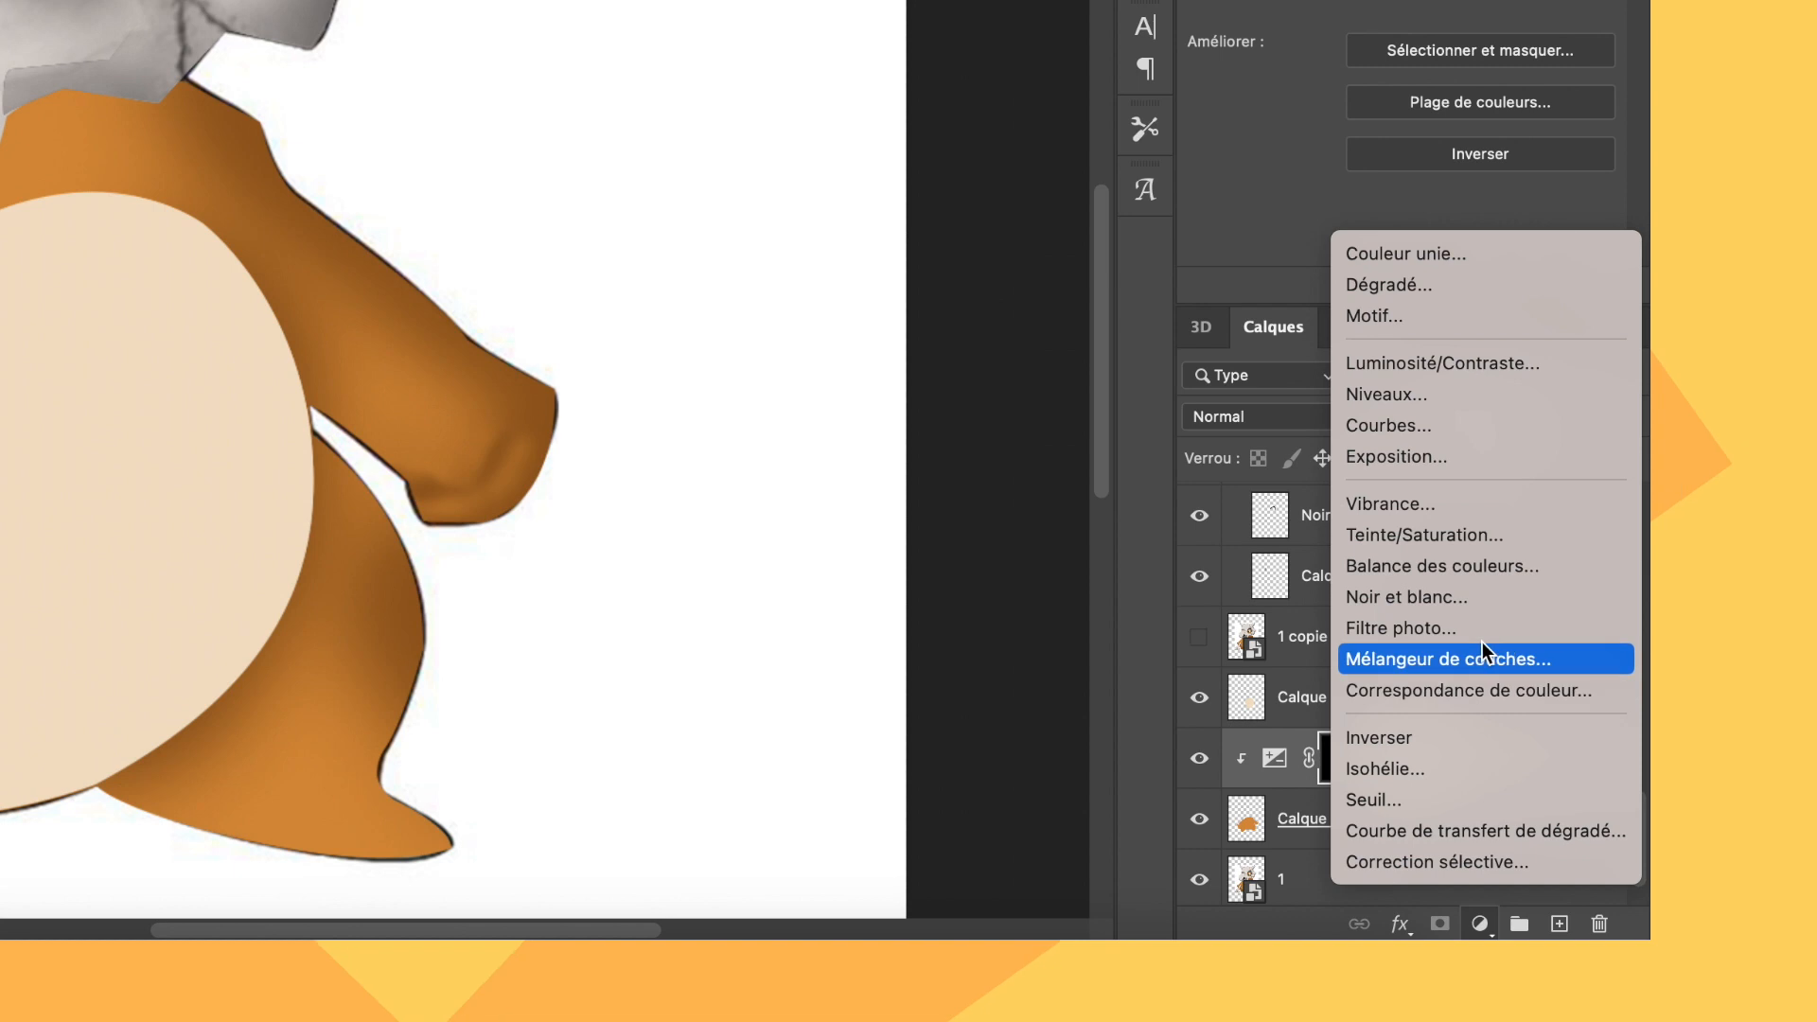
left_click(1469, 453)
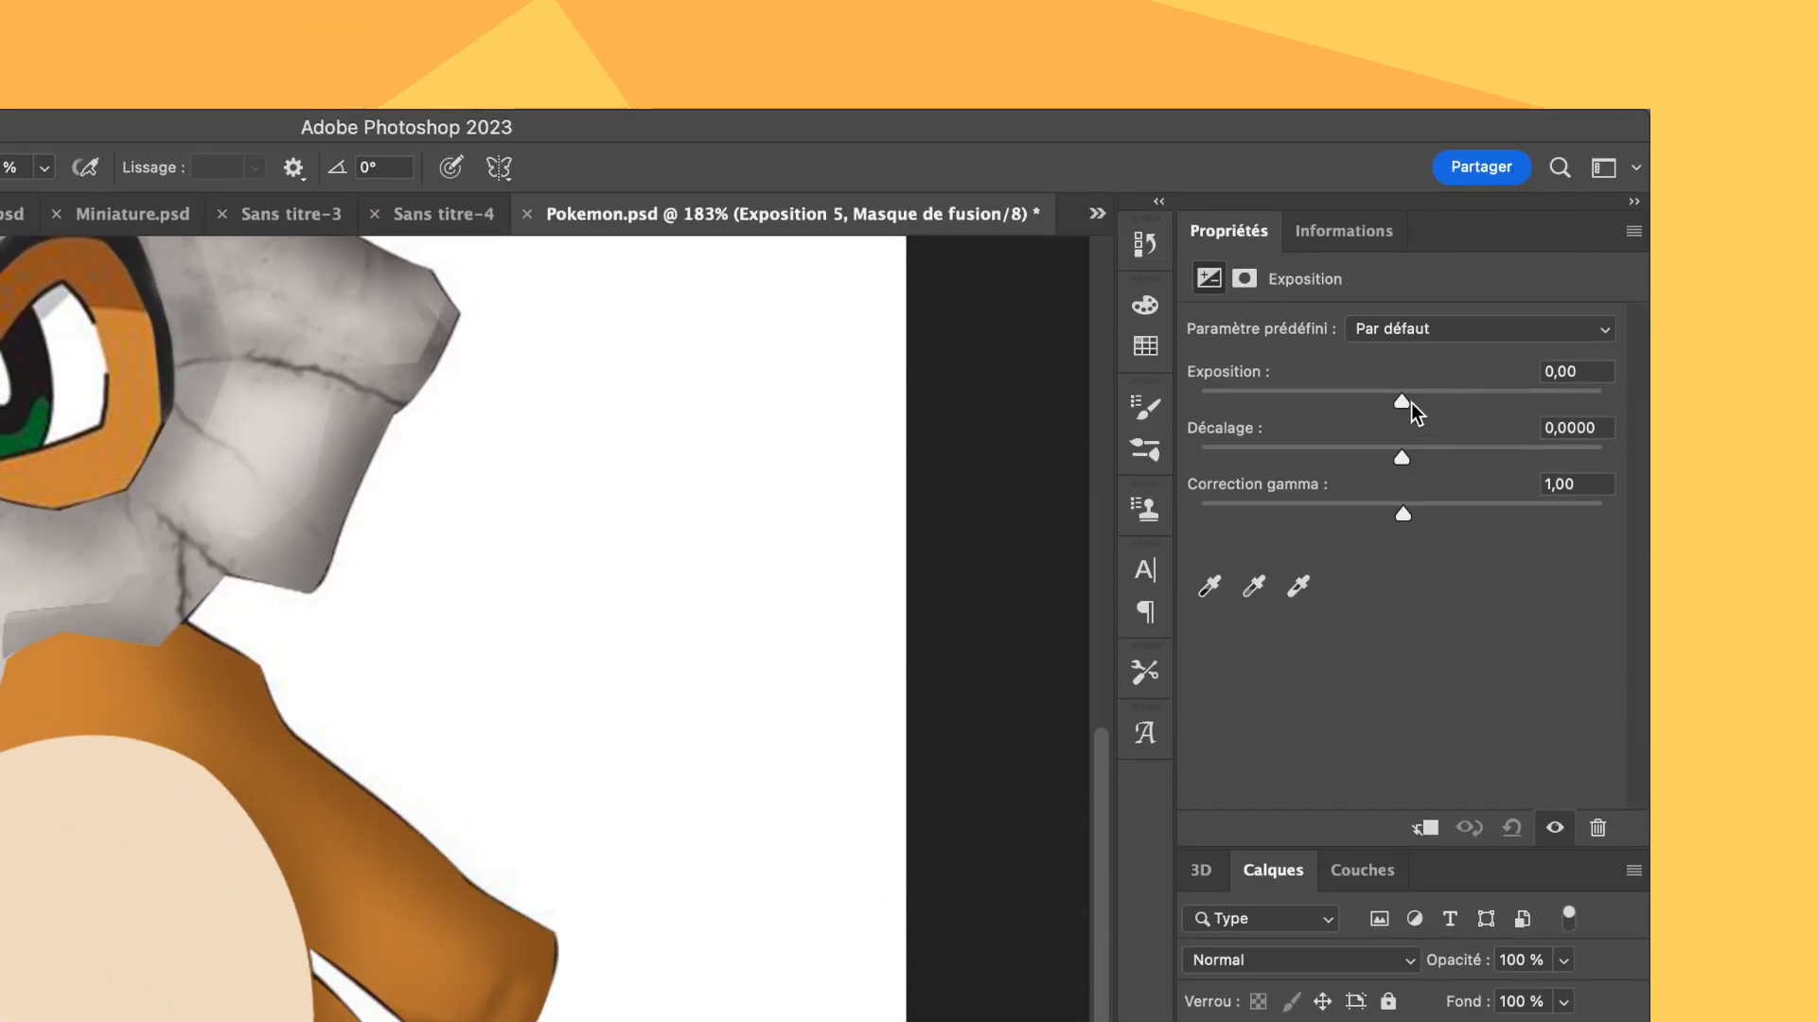
left_click_drag(1410, 403, 1428, 405)
left_click_drag(1407, 513, 1383, 515)
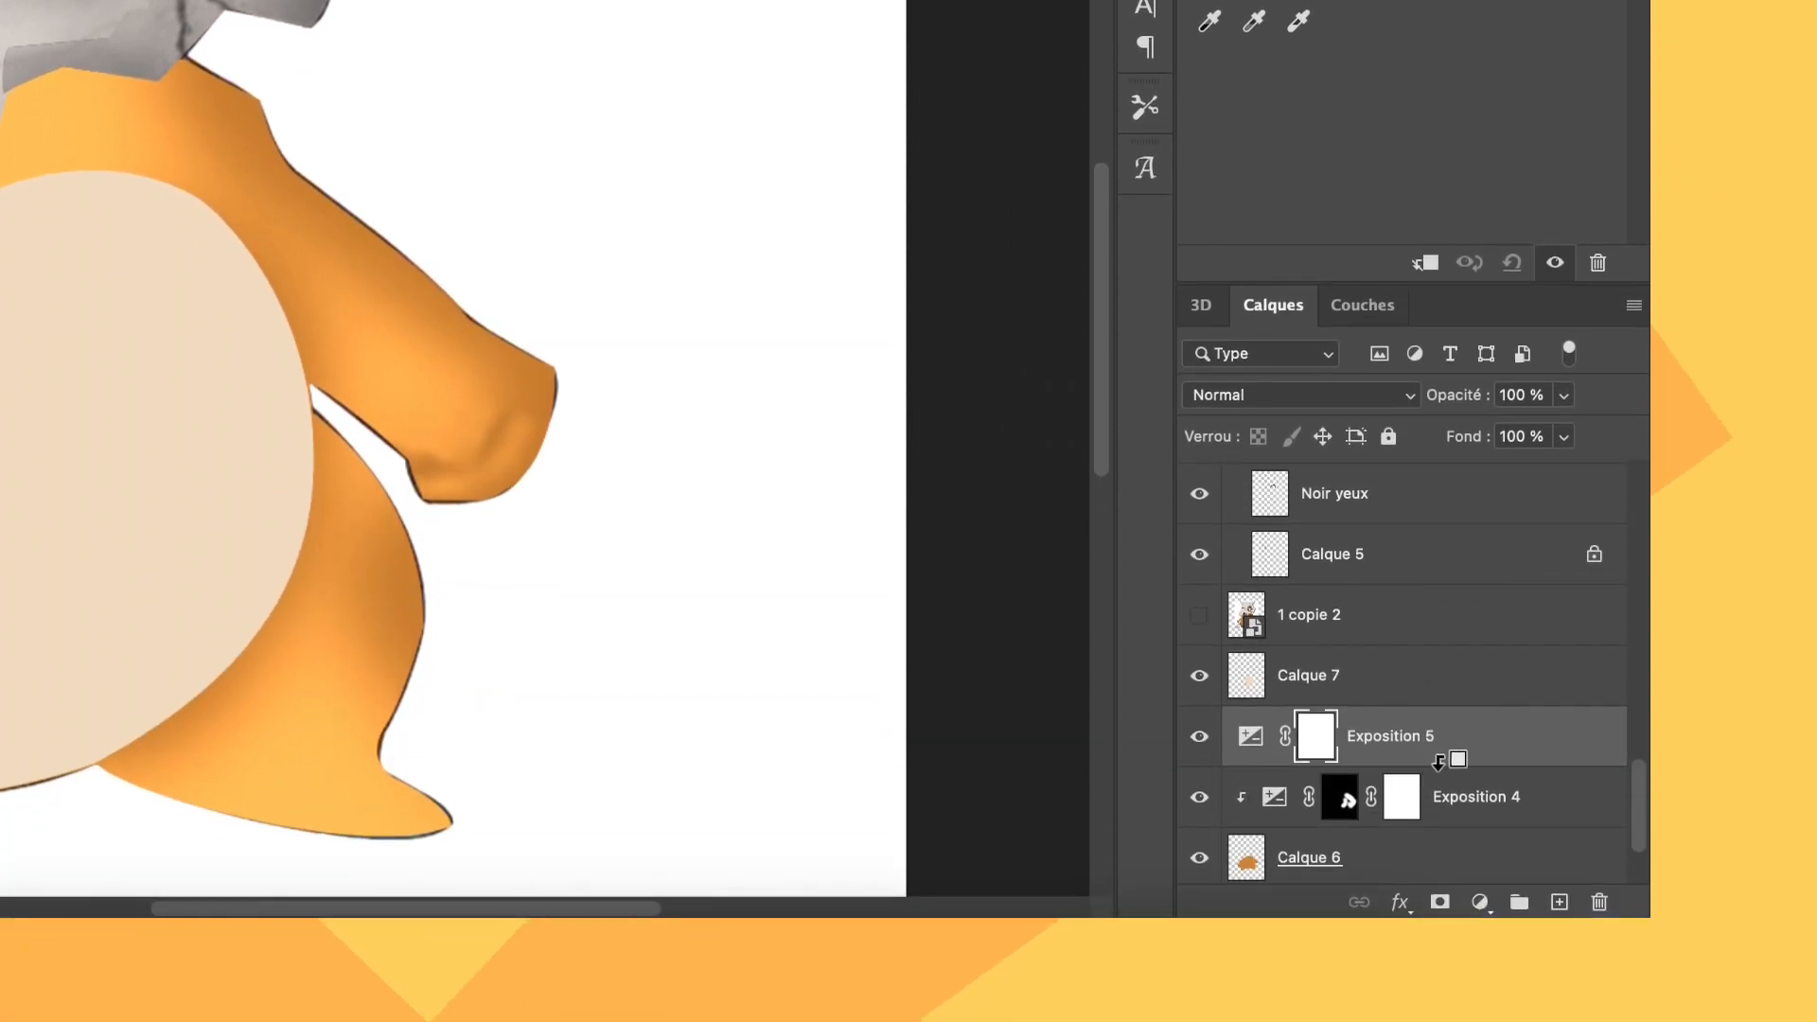
left_click(1439, 762, "alt")
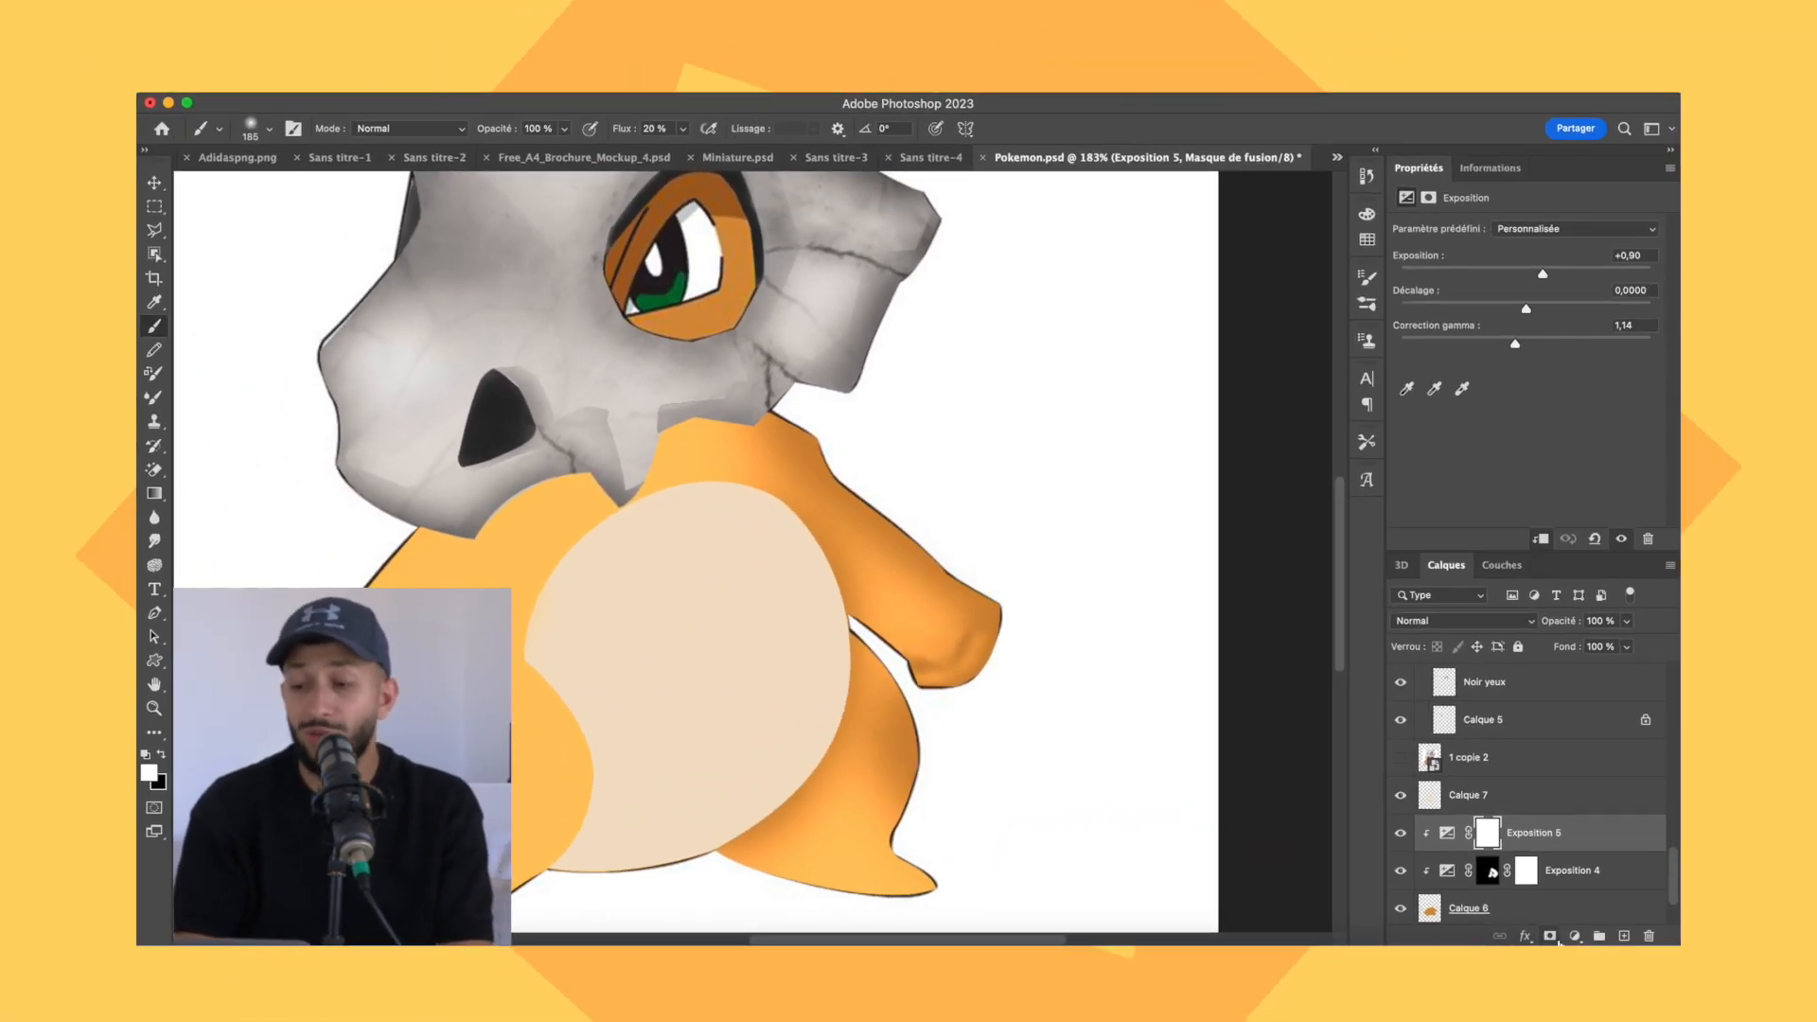
Invert the Exposition 5 mask to black and set the brush size to 48 px.
left_click(1550, 937)
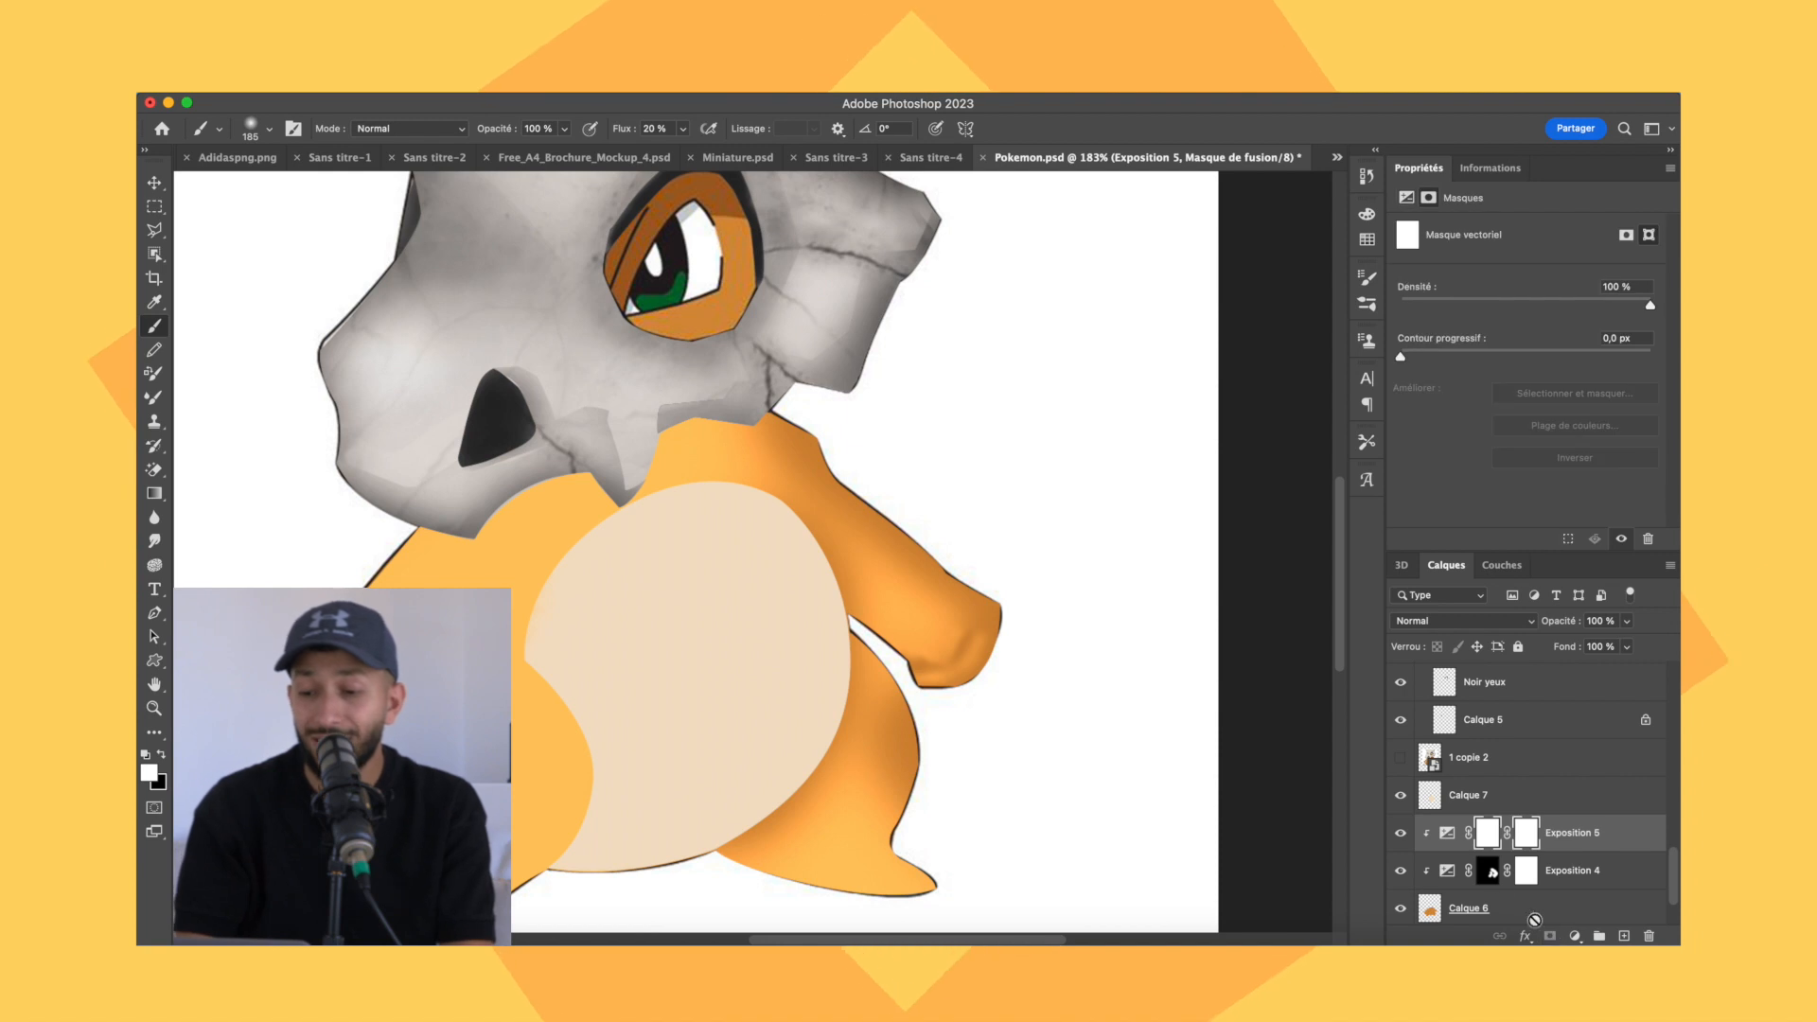
left_click(1493, 880, "shift")
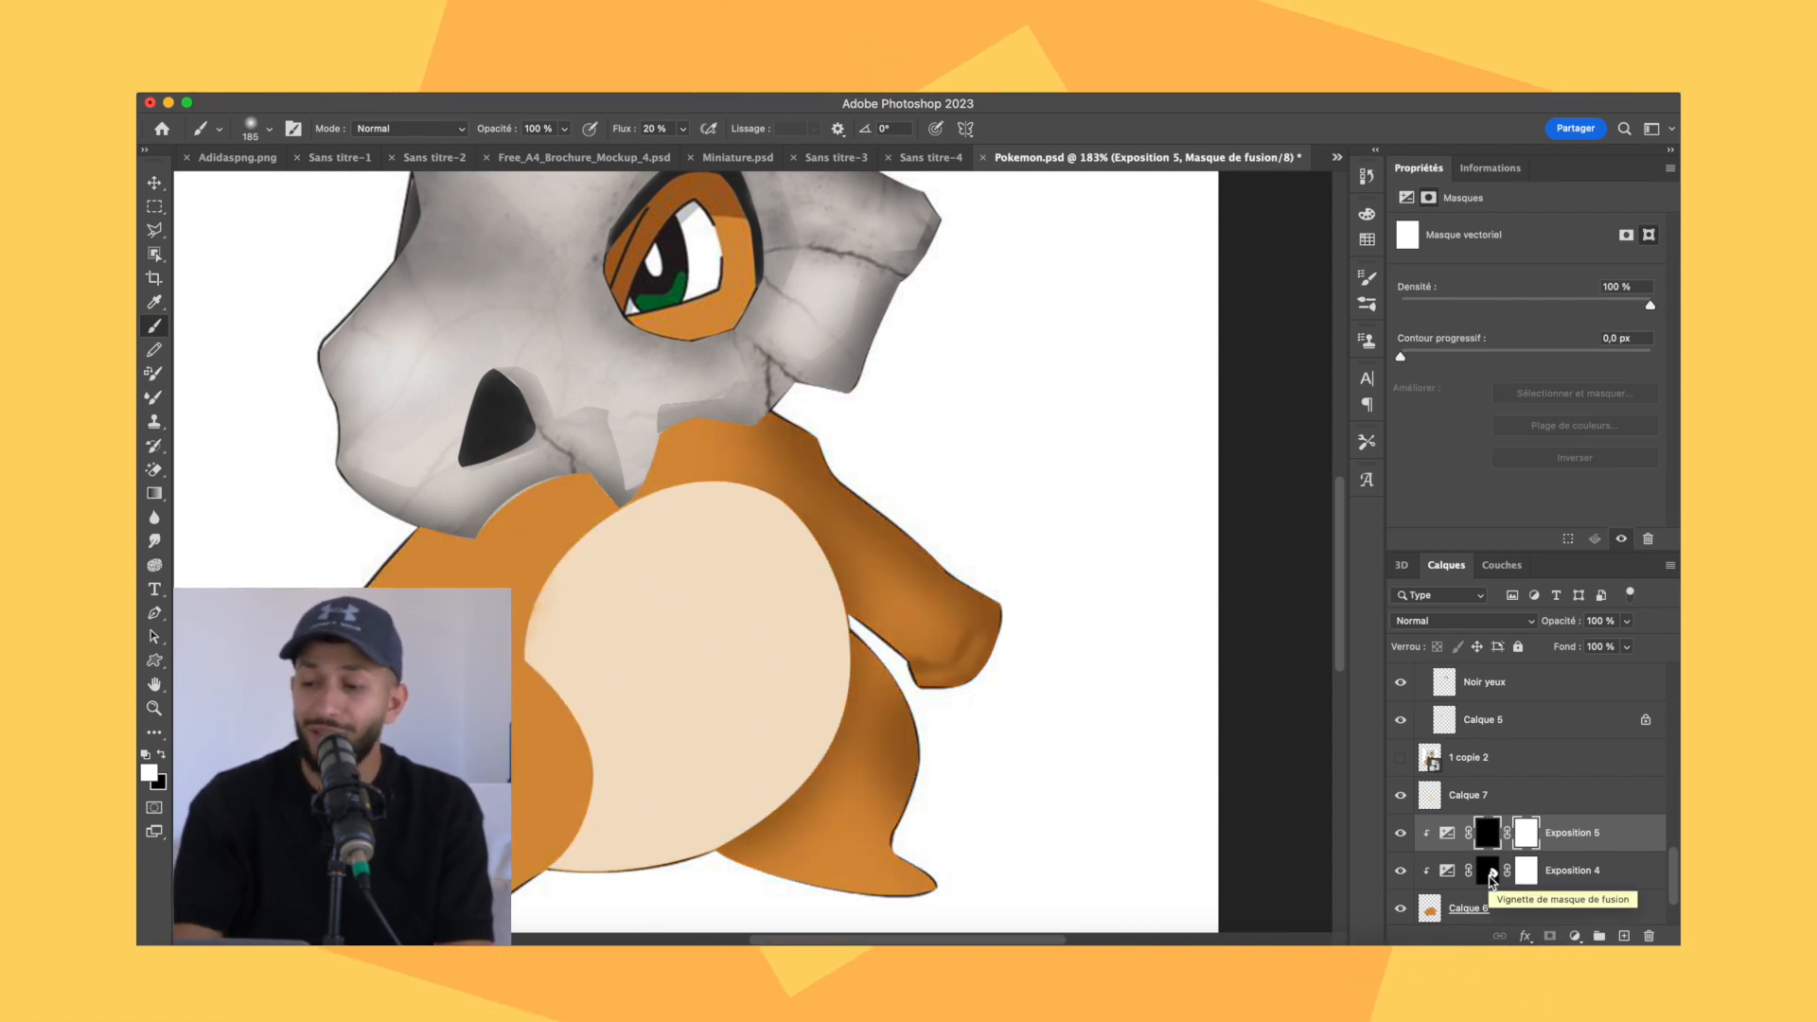
left_click(269, 129)
left_click_drag(286, 188, 272, 187)
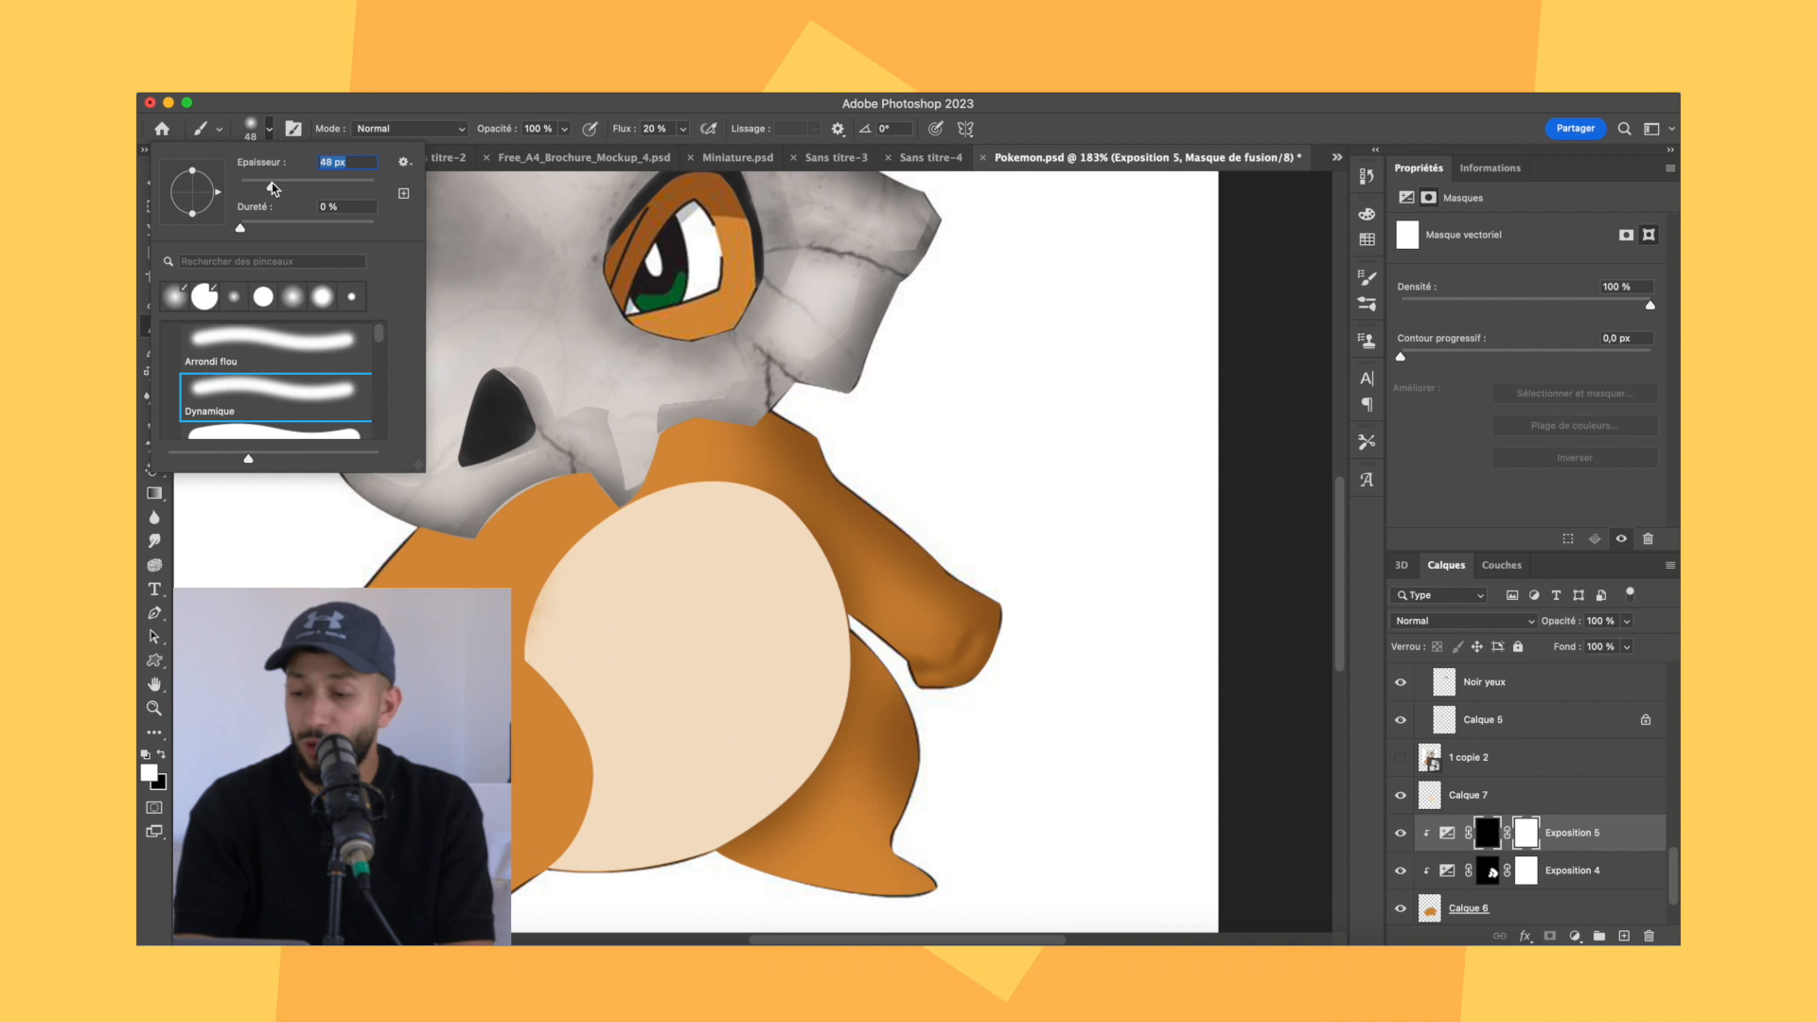
left_click(420, 112)
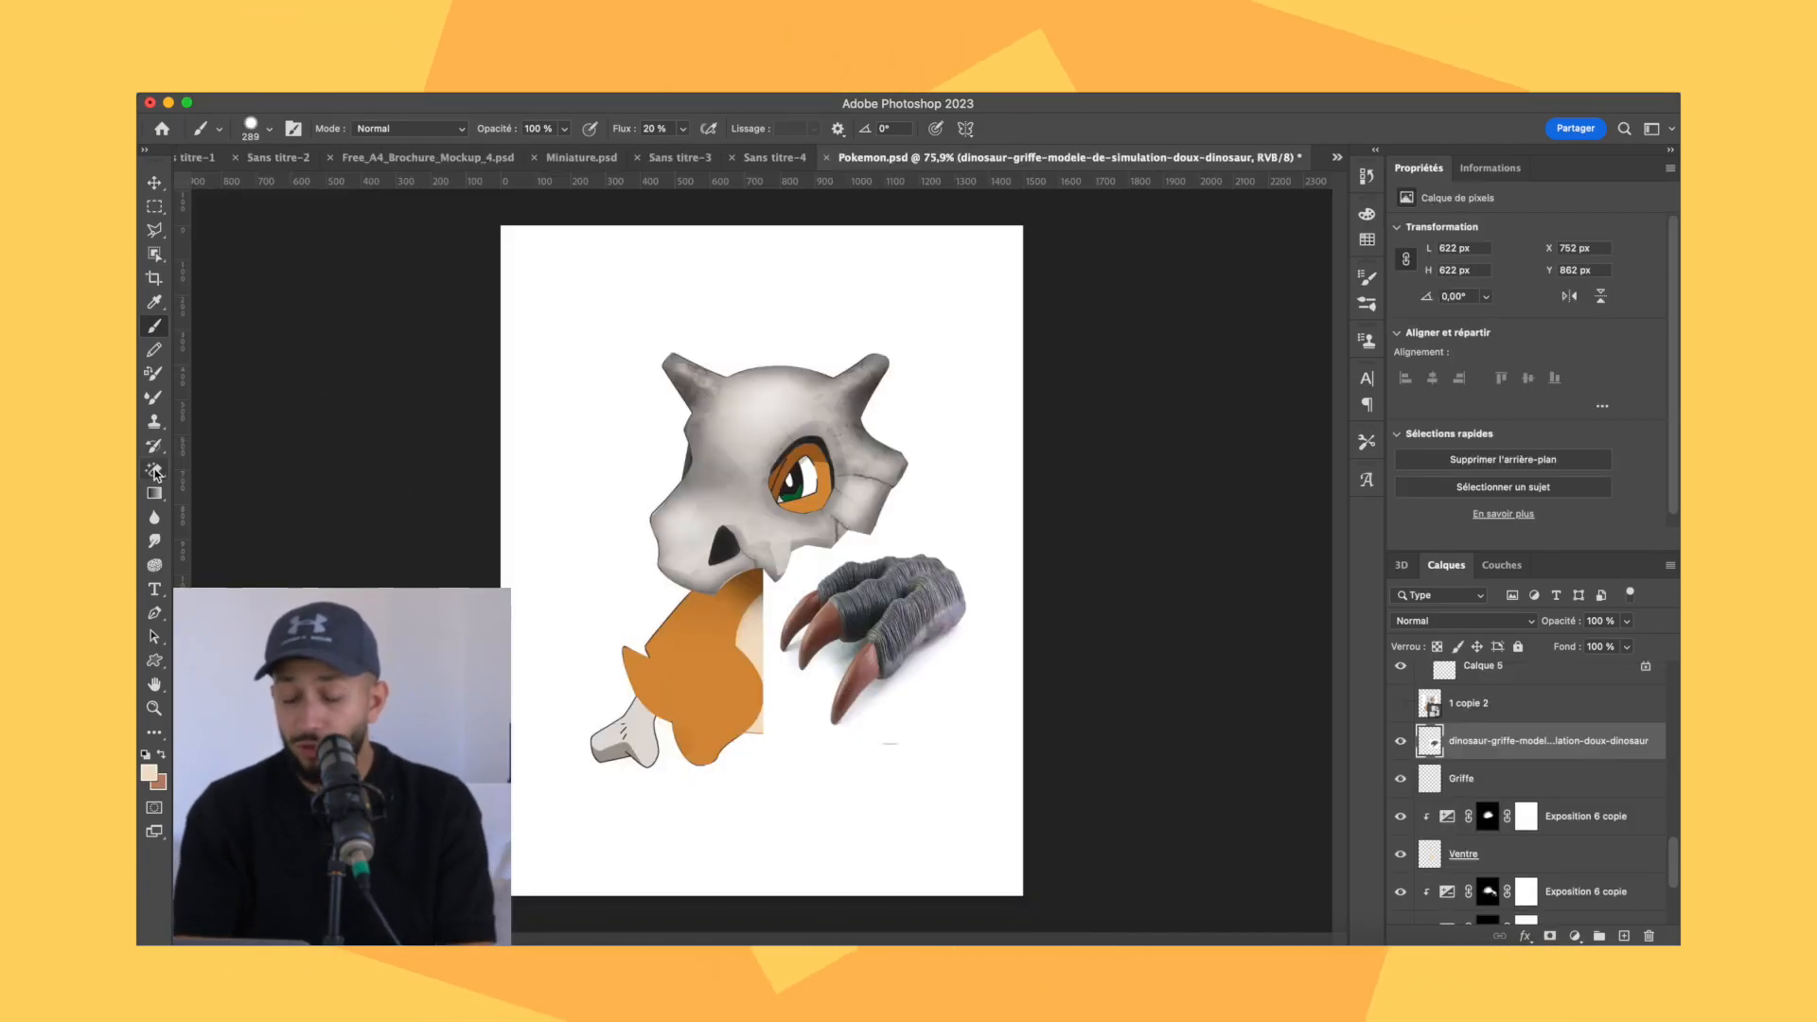
Remove the dinosaur paw photo's white background and mask the paw out except for one claw.
key("e")
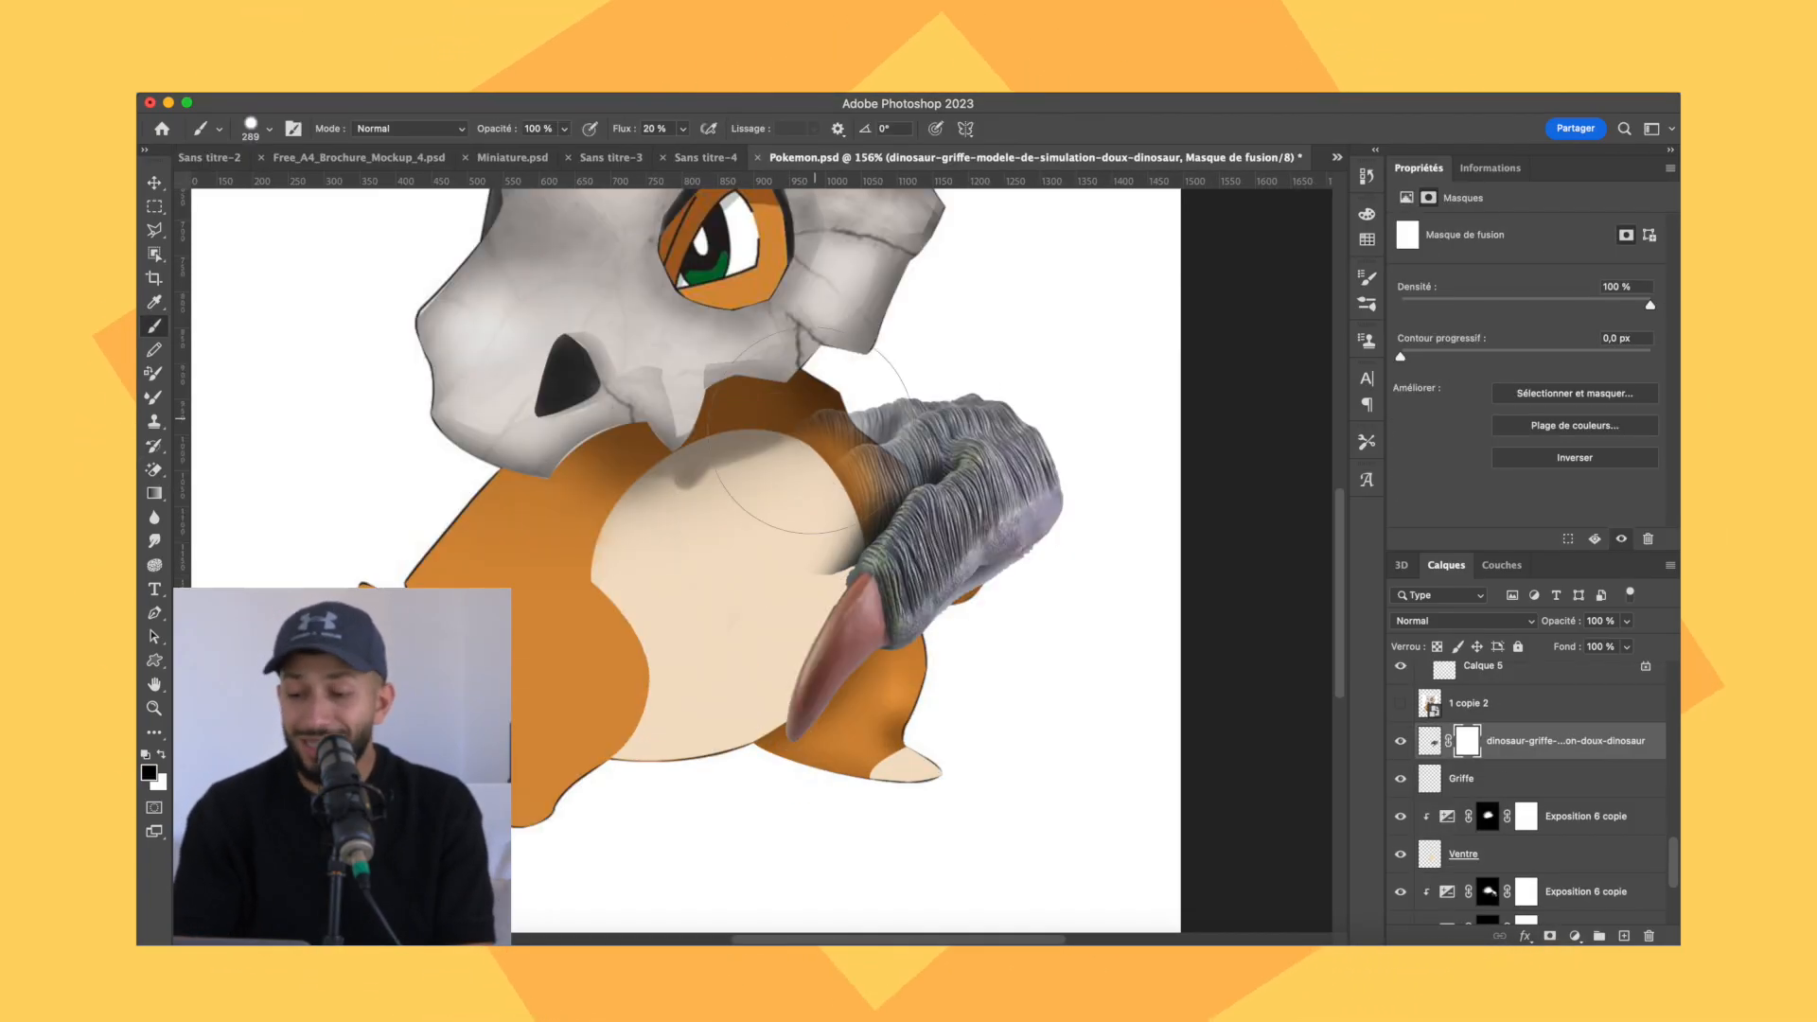
mouse_move(956, 388)
left_mouse_down()
mouse_move(994, 397)
mouse_move(913, 507)
mouse_move(1037, 576)
left_mouse_up()
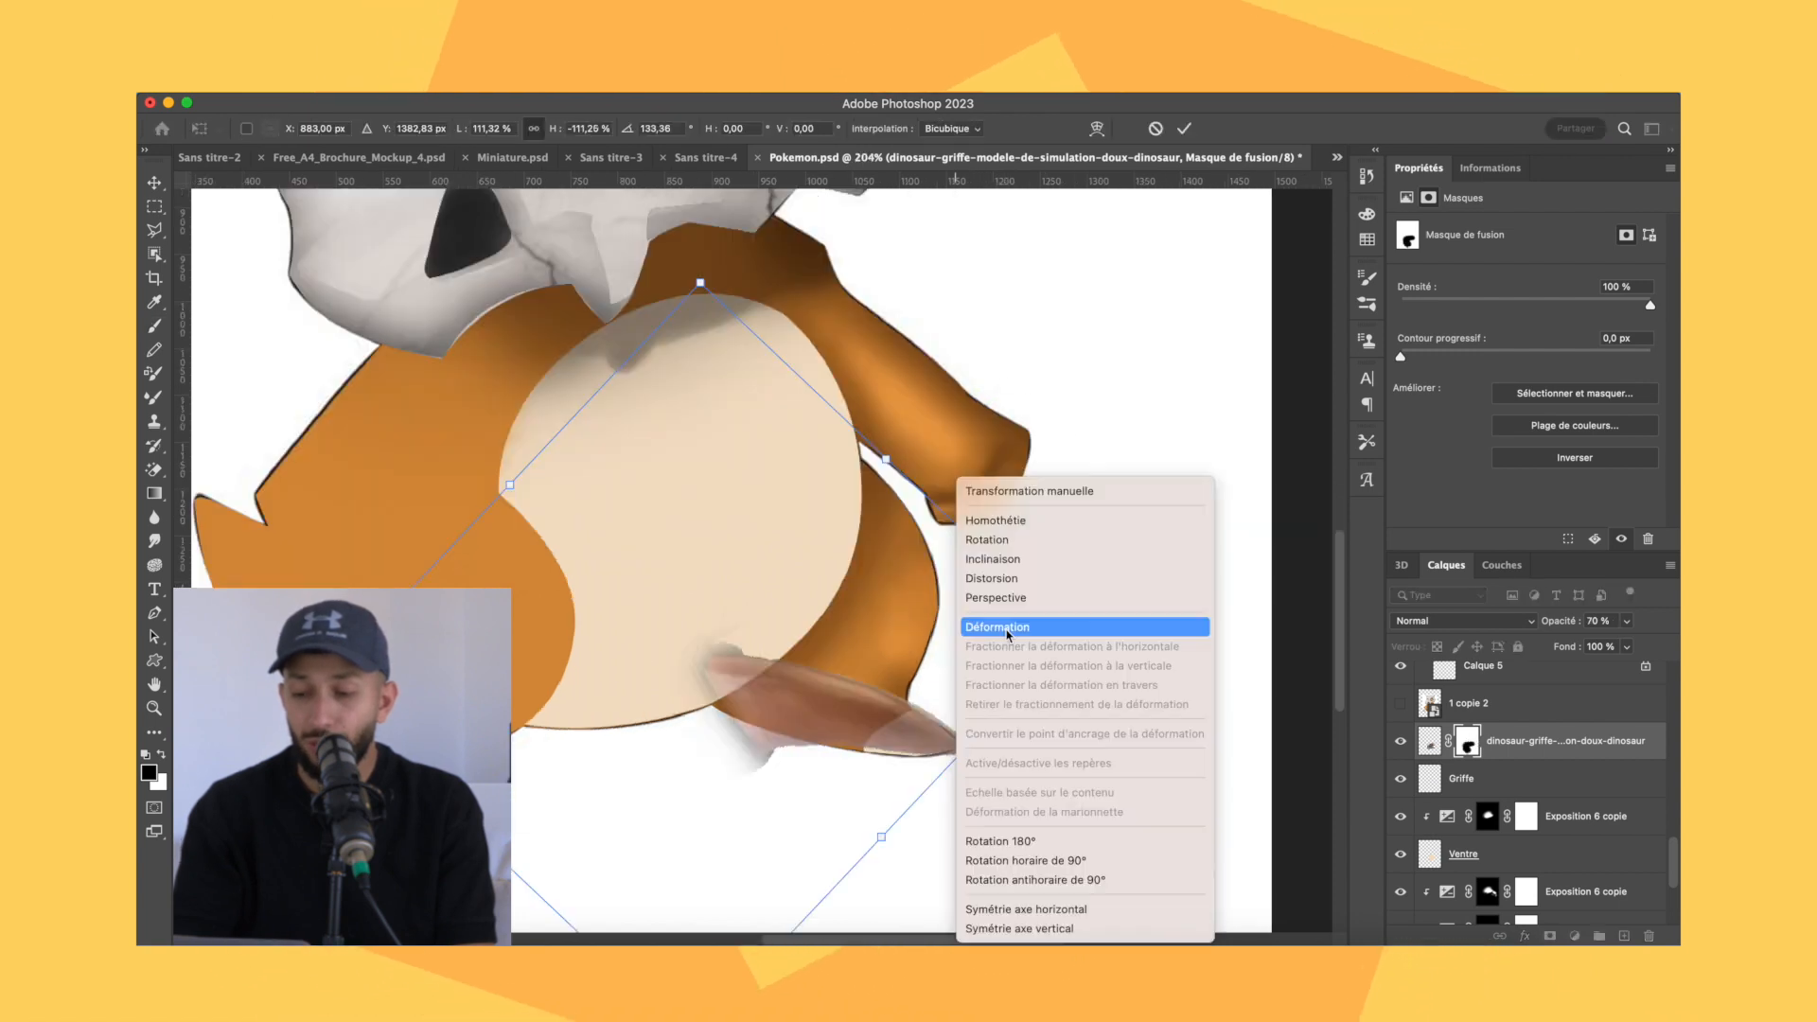
Warp the isolated dinosaur claw to fit the foot's claw and clip it to the Griffe layer.
left_click(958, 727)
left_click_drag(899, 756, 892, 764)
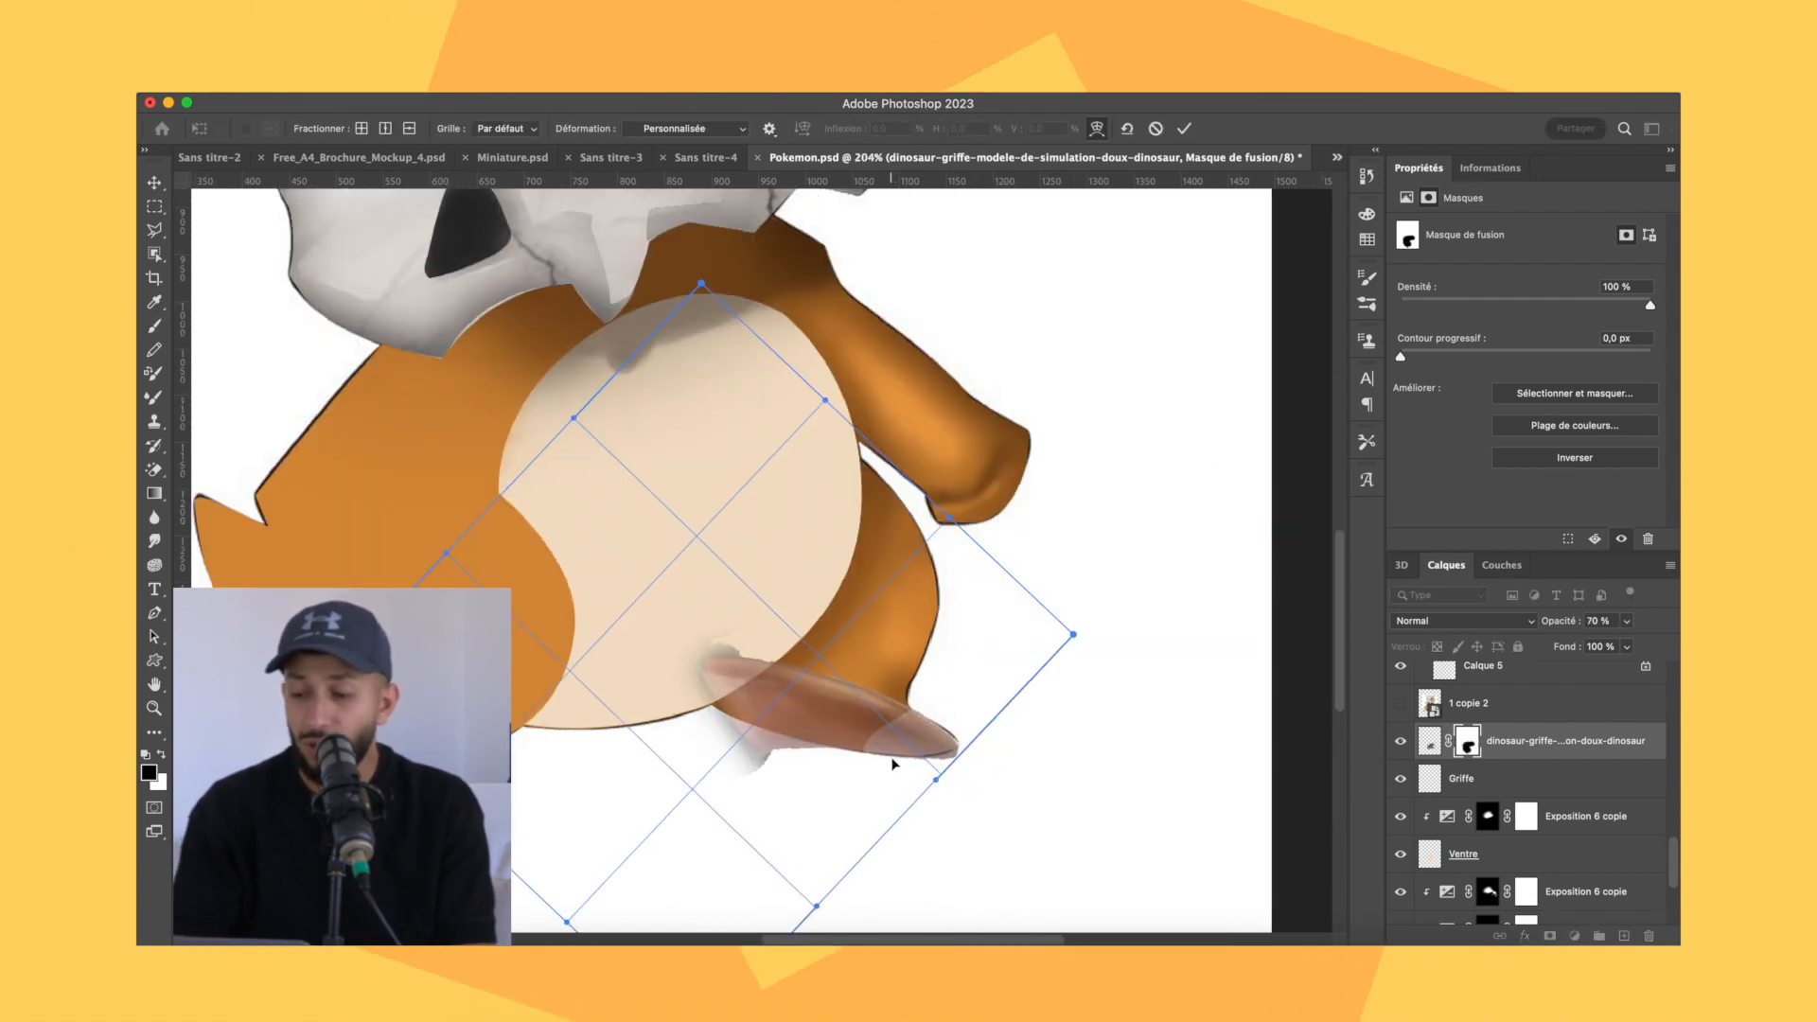
key("Return")
left_click(1511, 760, "alt")
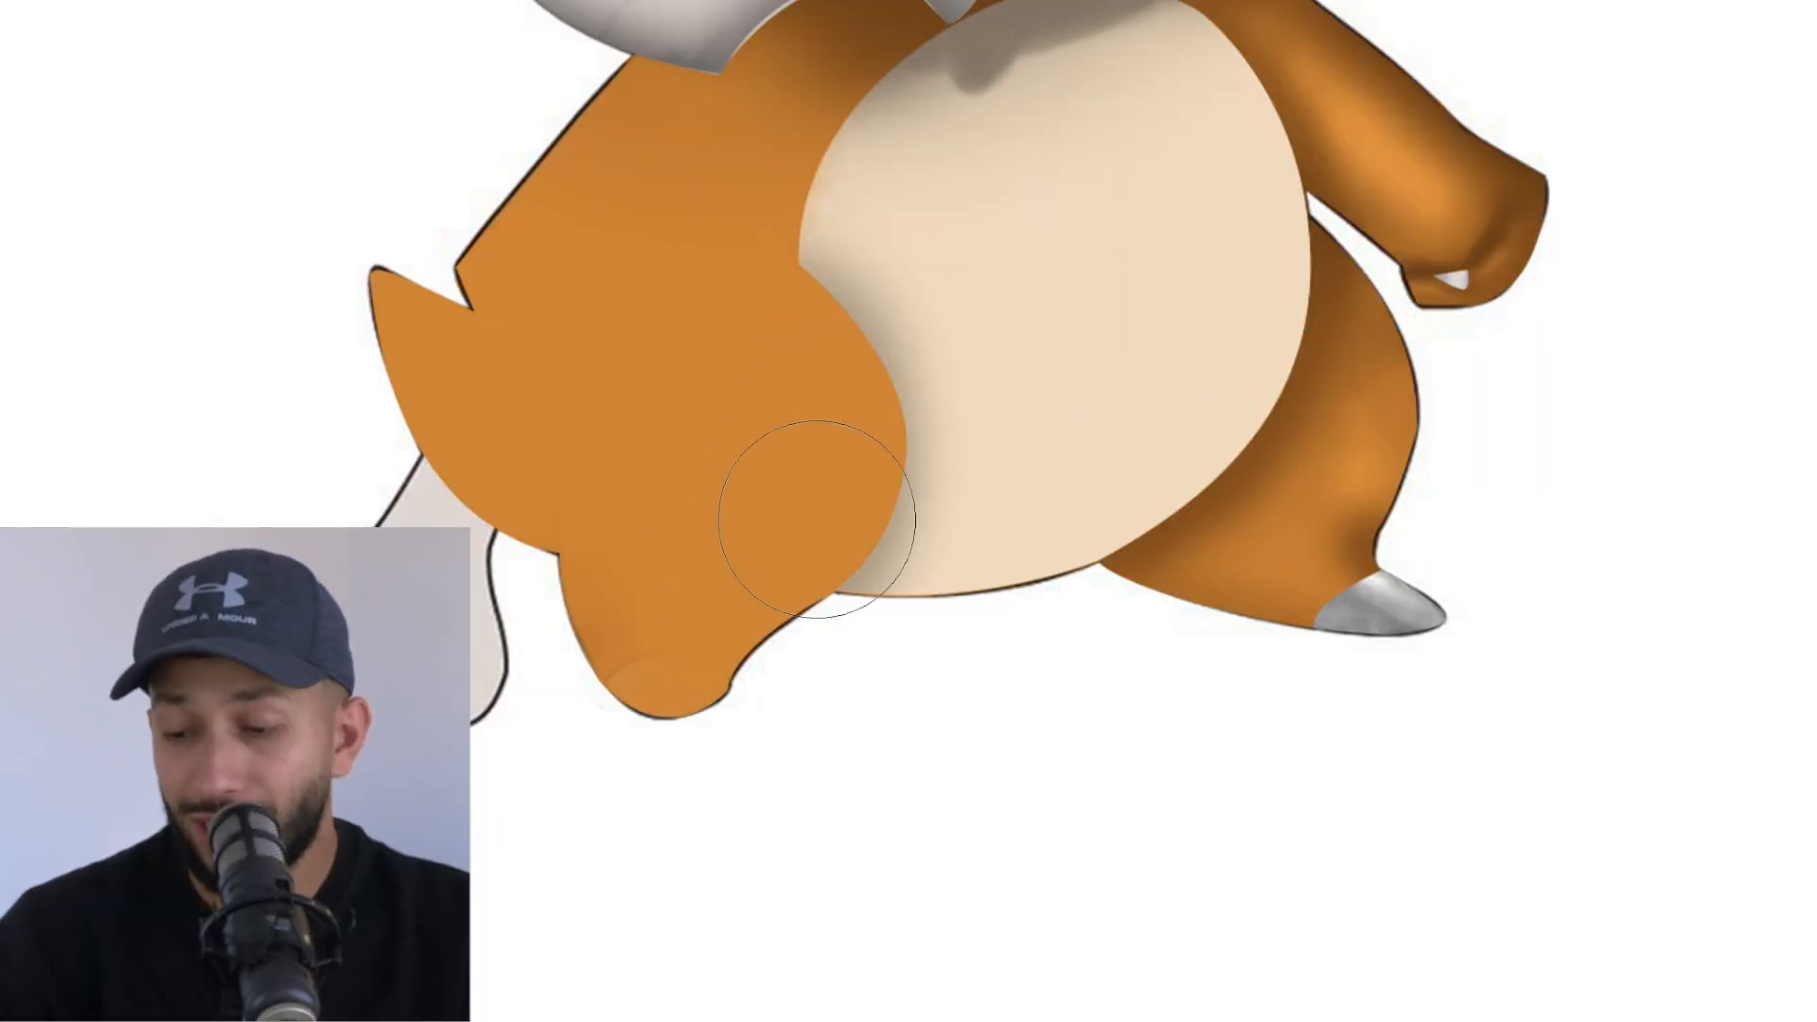
Paint a soft shadow on the belly beside the front leg in the Exposition 10 mask.
left_click_drag(673, 472, 725, 842)
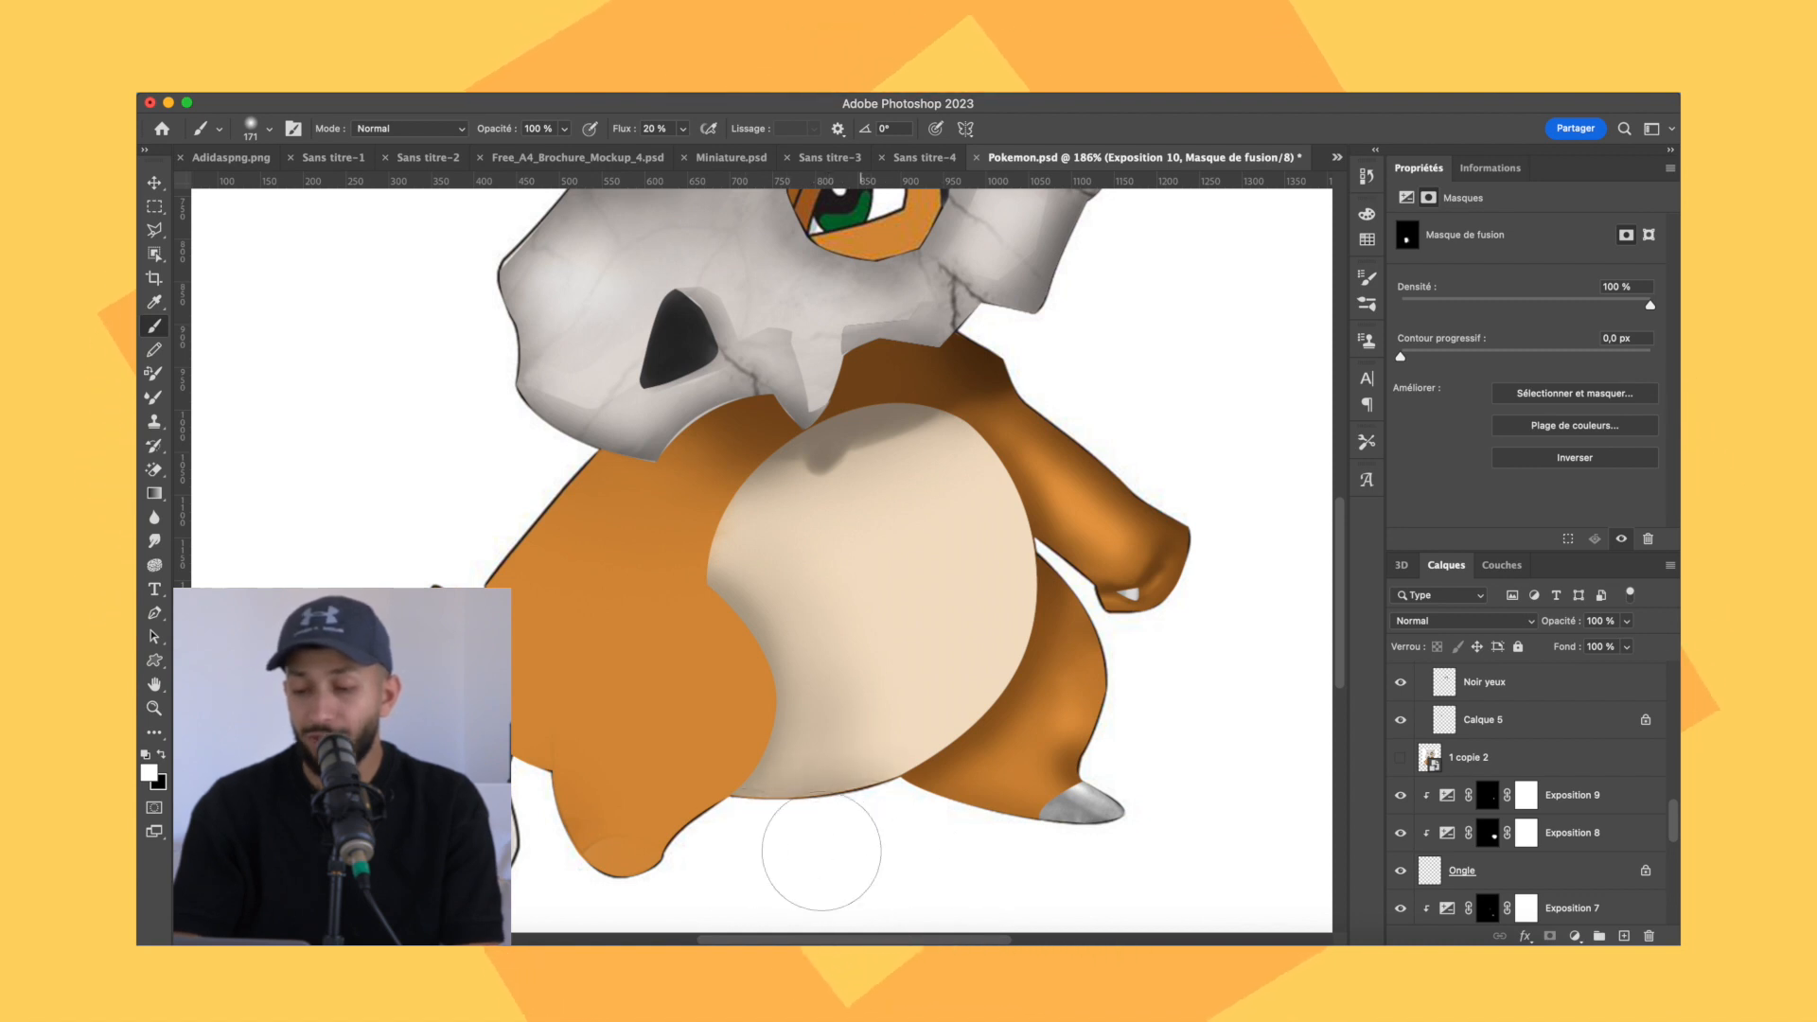
scroll(851, 838, "down", 5)
scroll(961, 690, "up", 2)
scroll(975, 676, "up", 3)
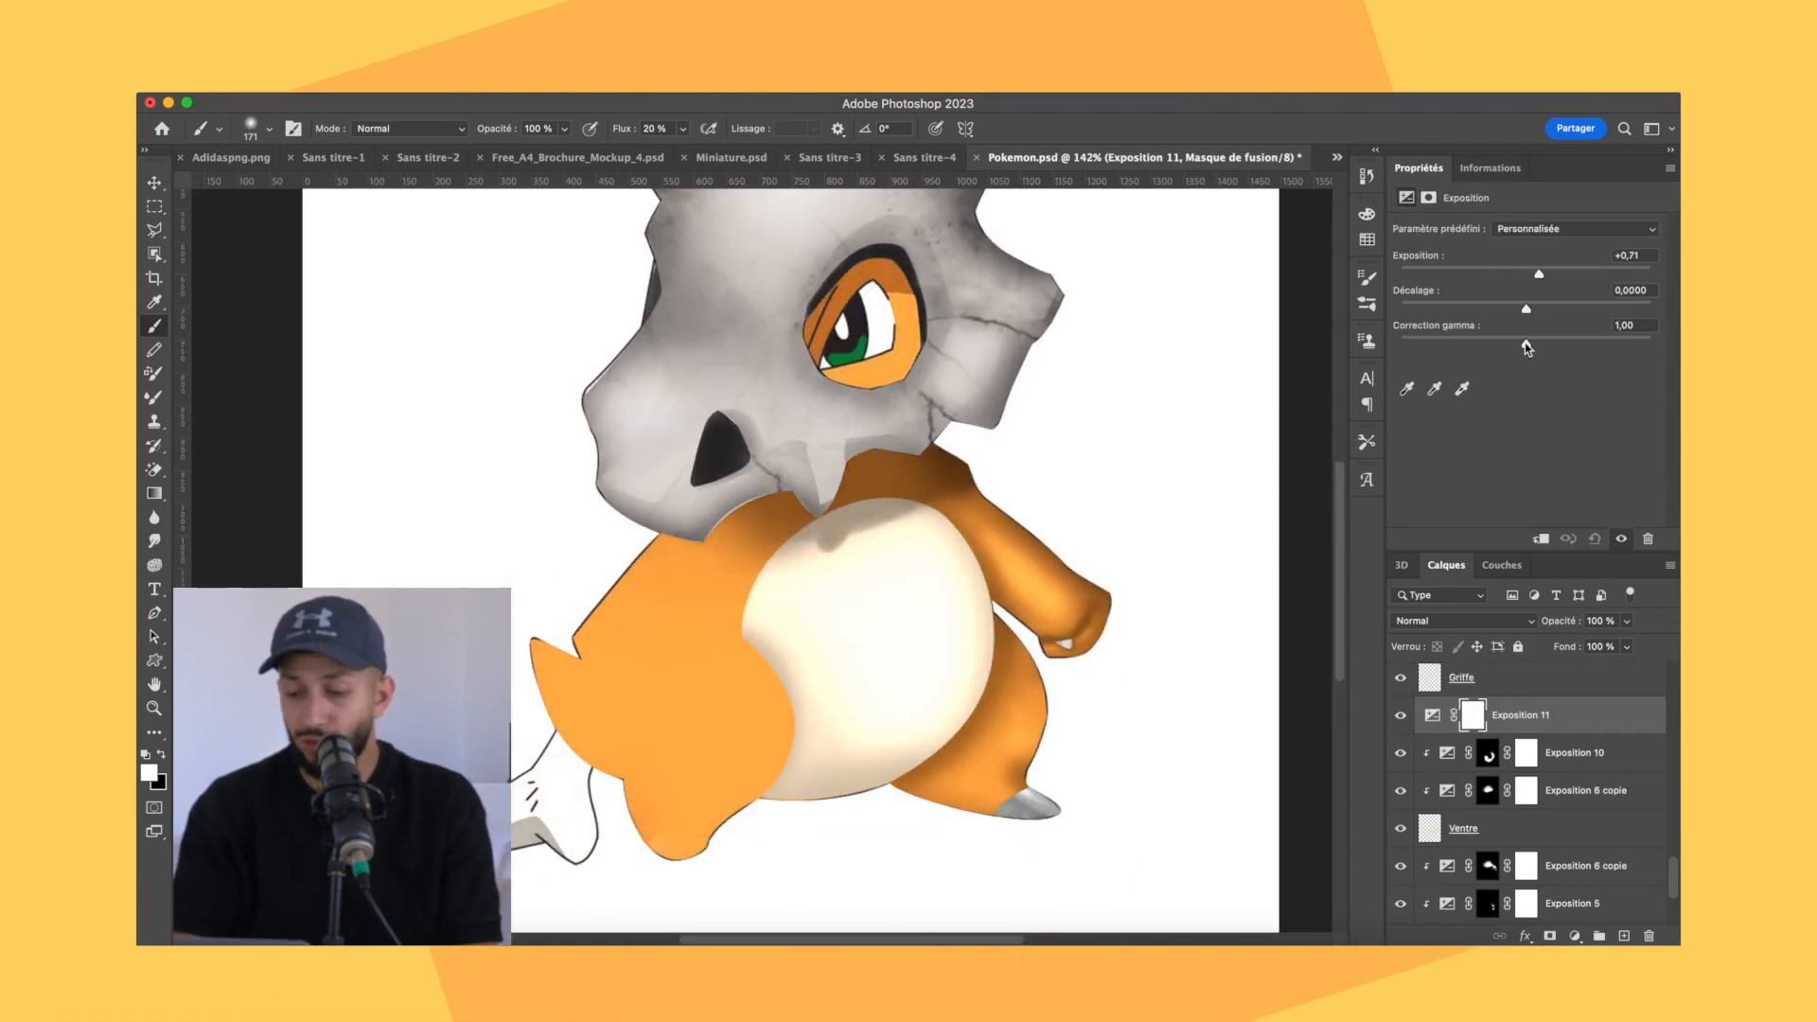
Clip Exposition 11 to the belly with gamma correction 1,20 and paint a soft highlight through its inverted mask.
key("super+i")
left_click(1587, 731, "alt")
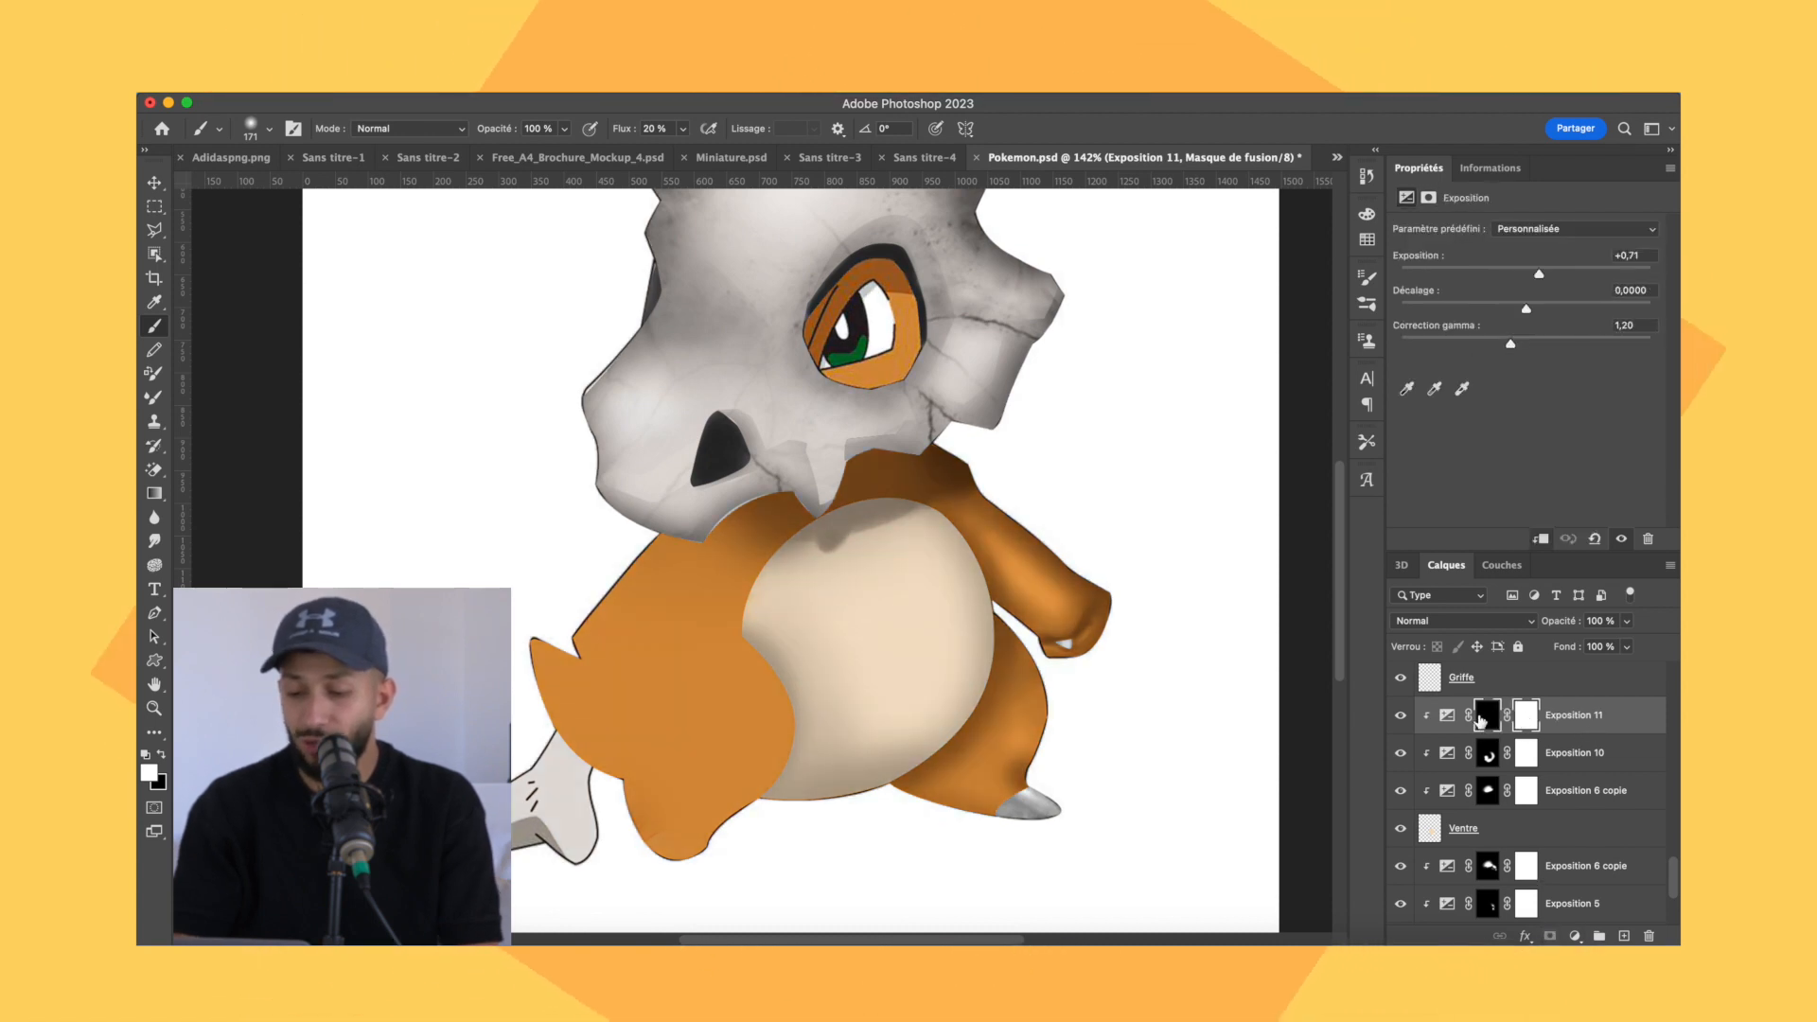
left_click(1487, 718)
key("super+i")
key("super+i")
mouse_move(944, 606)
left_mouse_down()
mouse_move(937, 653)
mouse_move(964, 616)
mouse_move(964, 649)
left_mouse_up()
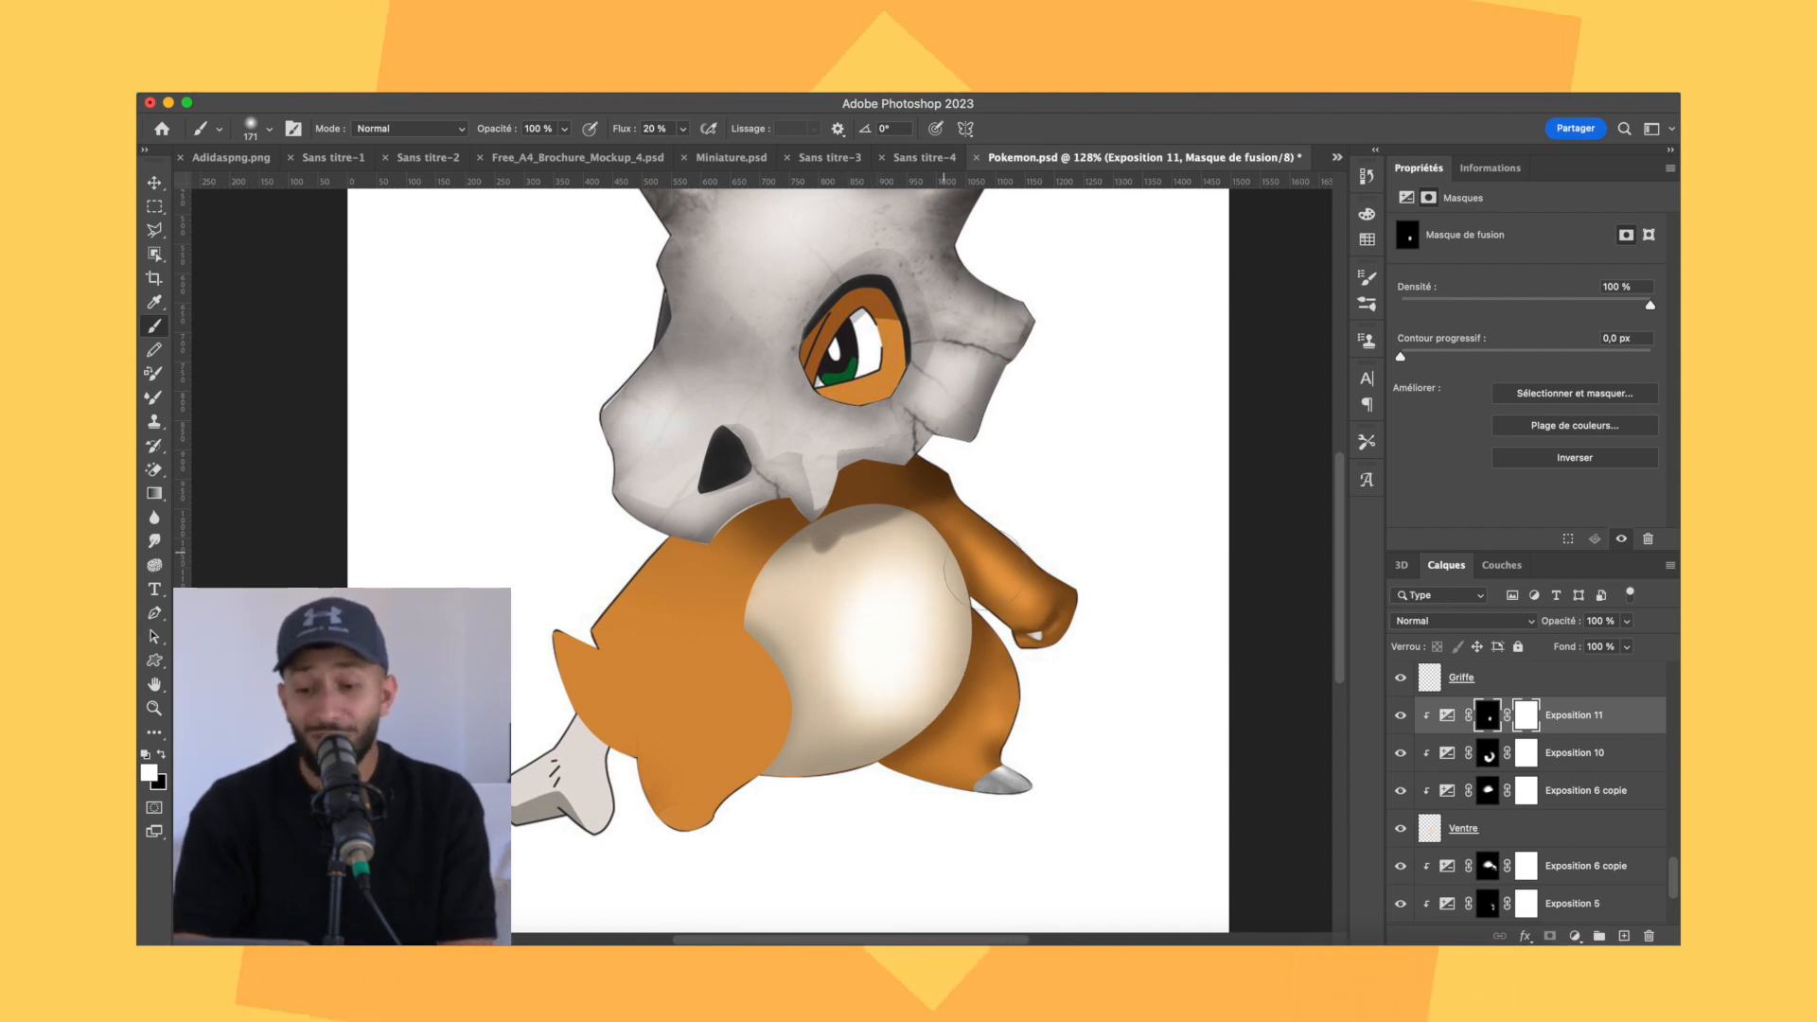
scroll(986, 569, "down", 5)
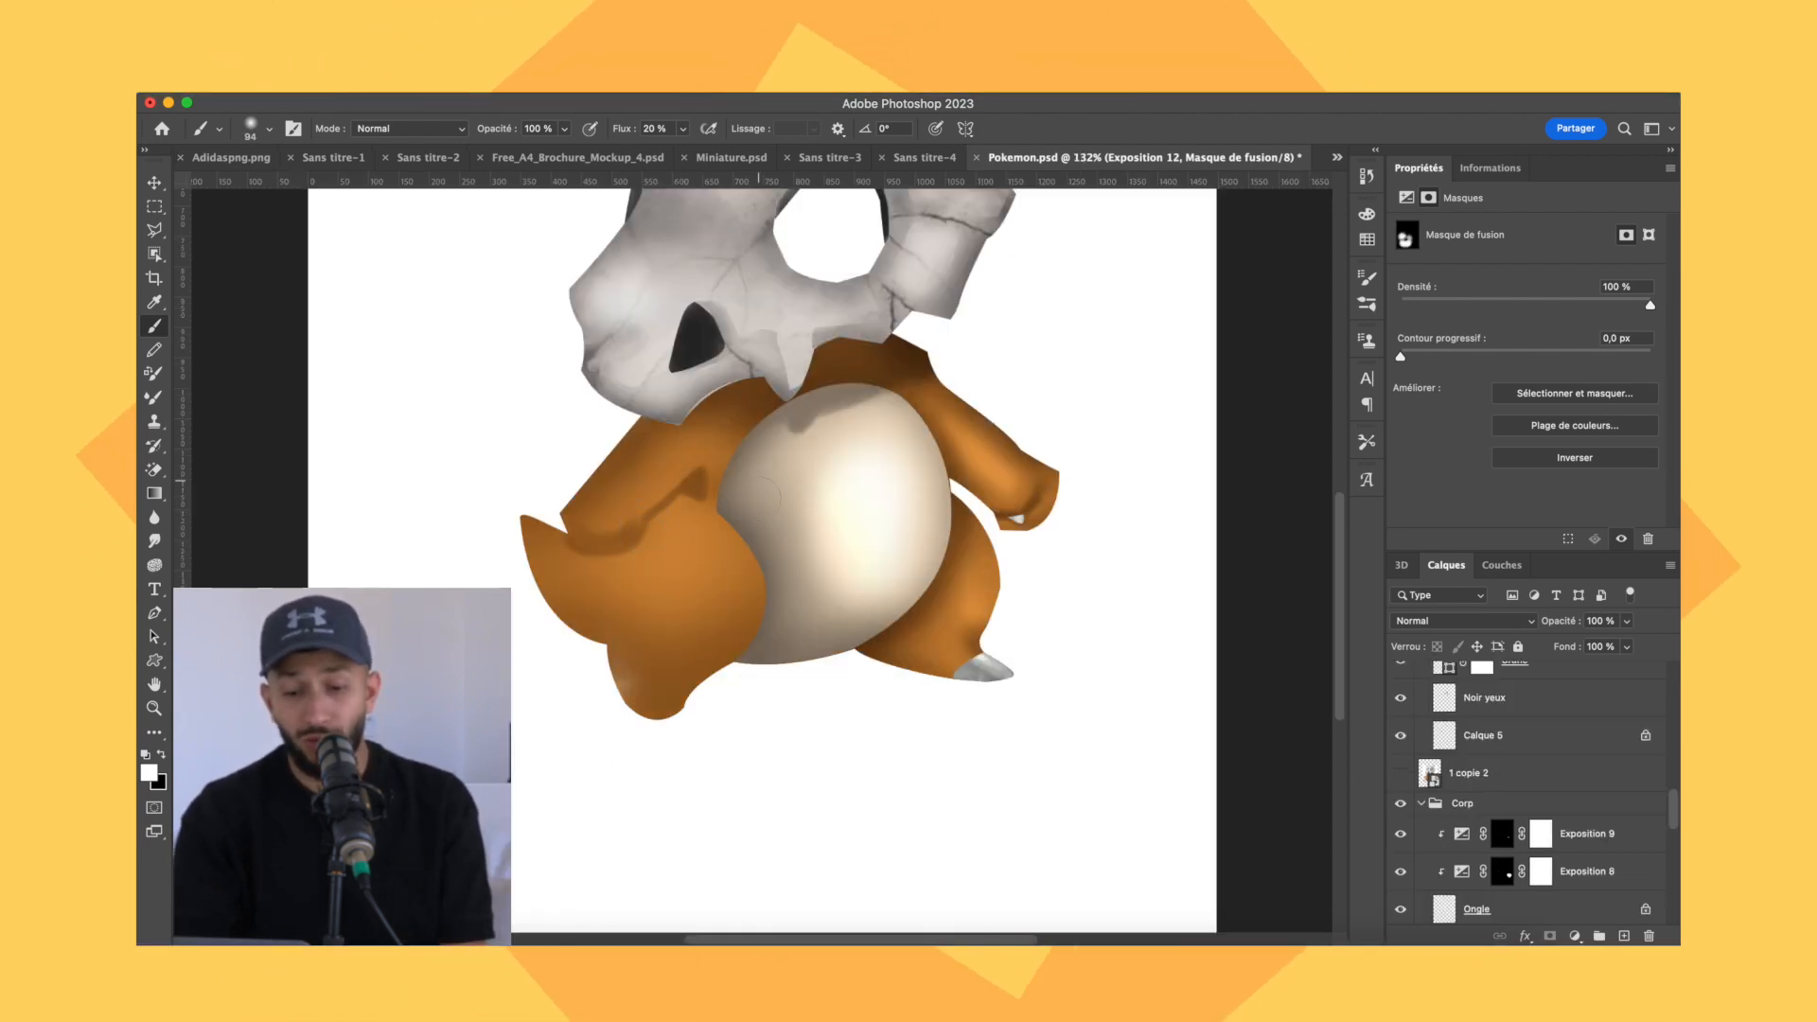
Paint highlights on the arm near its crease in the inverted Exposition 13 mask with a 46 px brush.
scroll(765, 493, "down", 4)
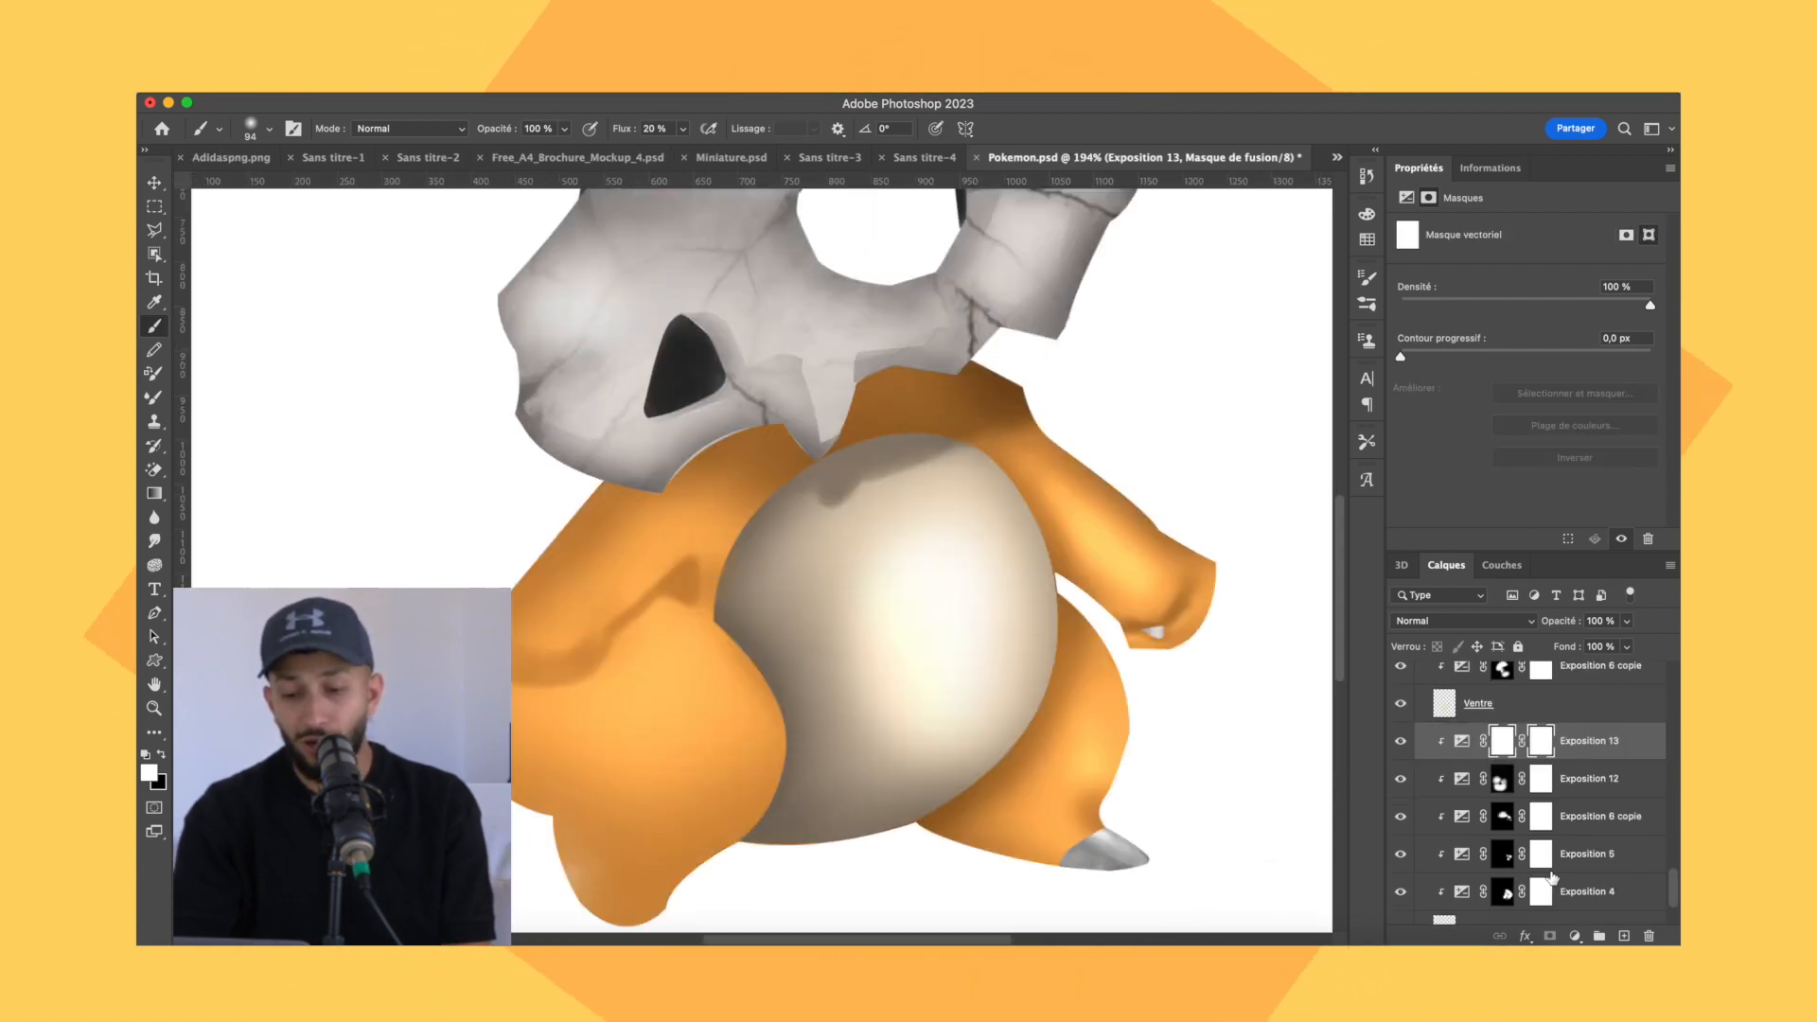
left_click(269, 129)
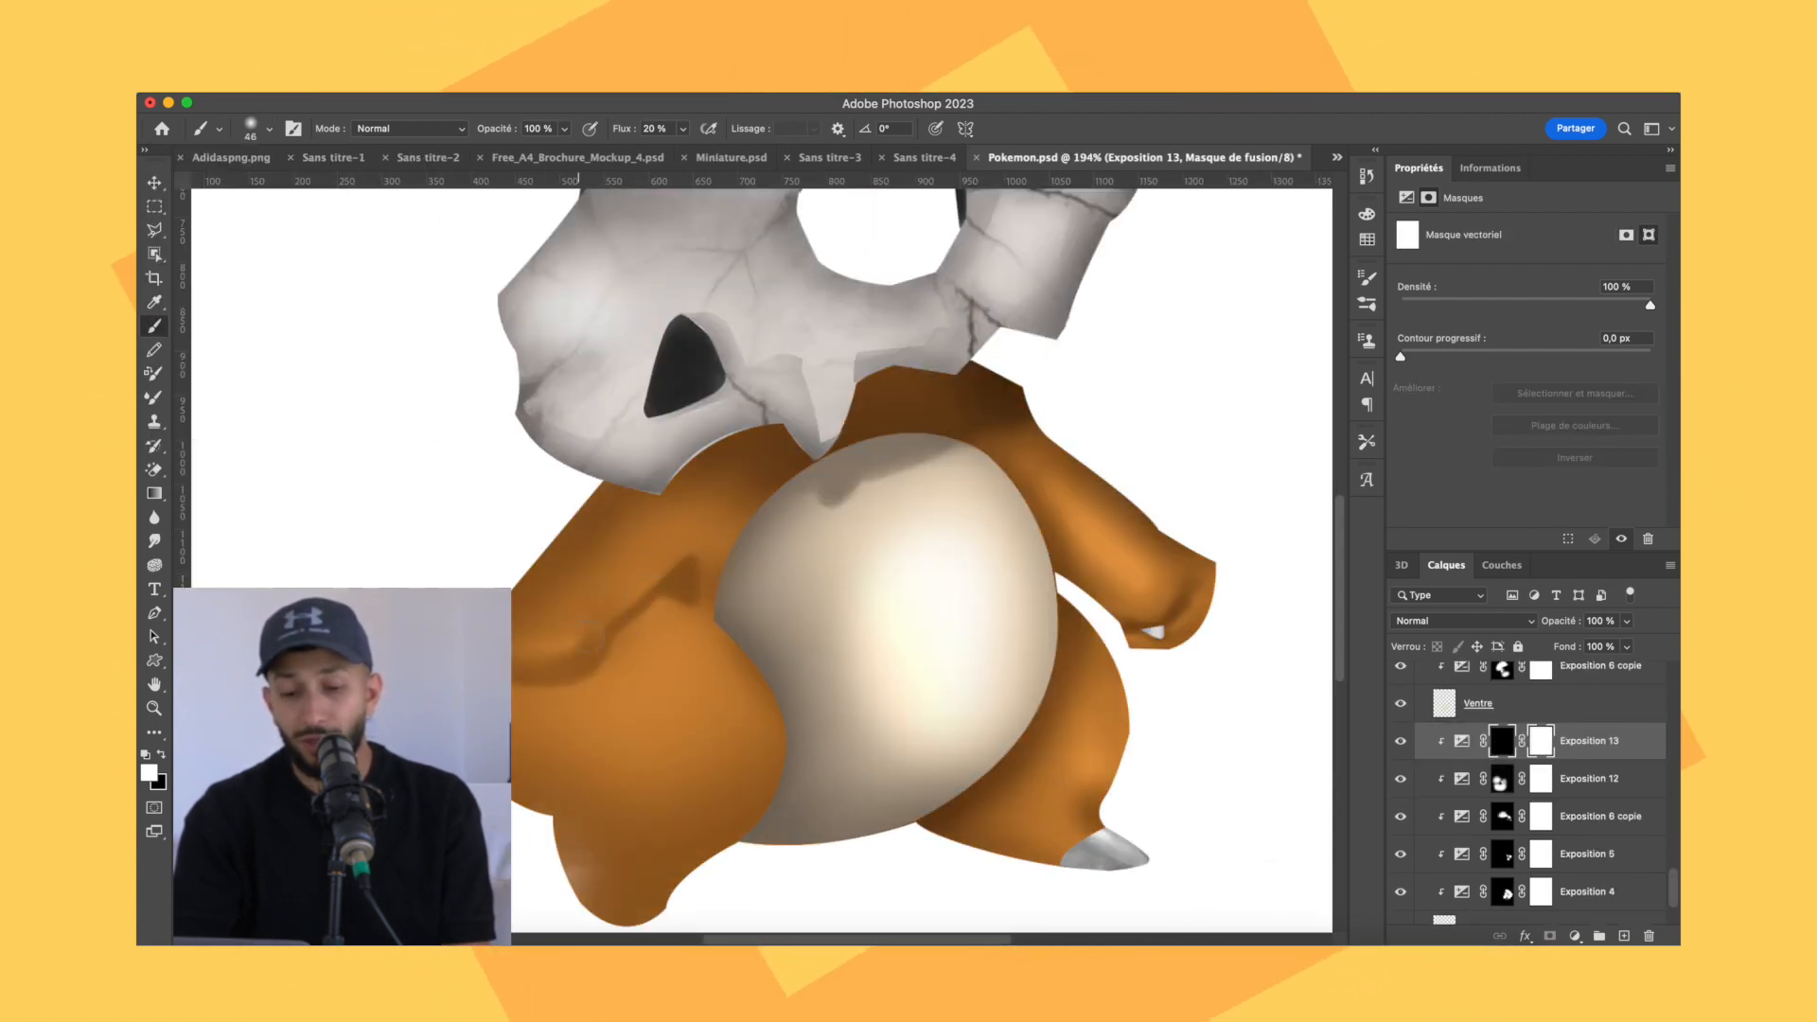
left_click_drag(627, 584, 620, 657)
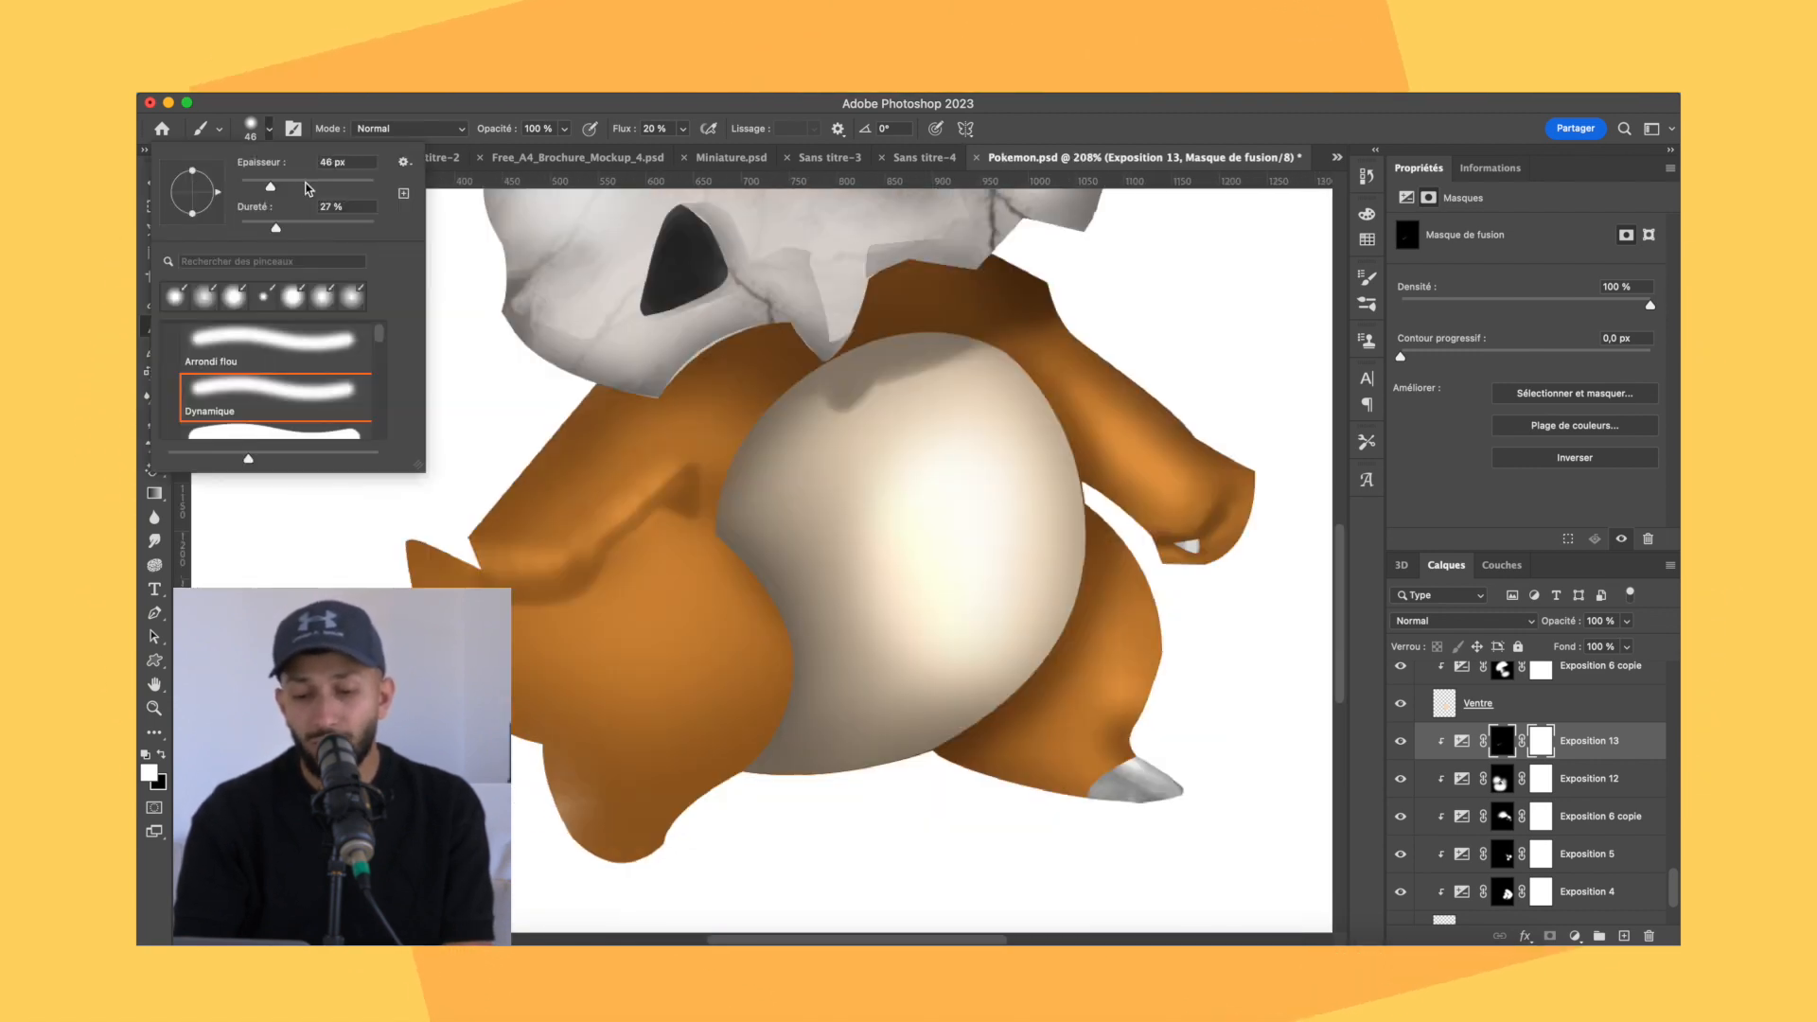
key("Return")
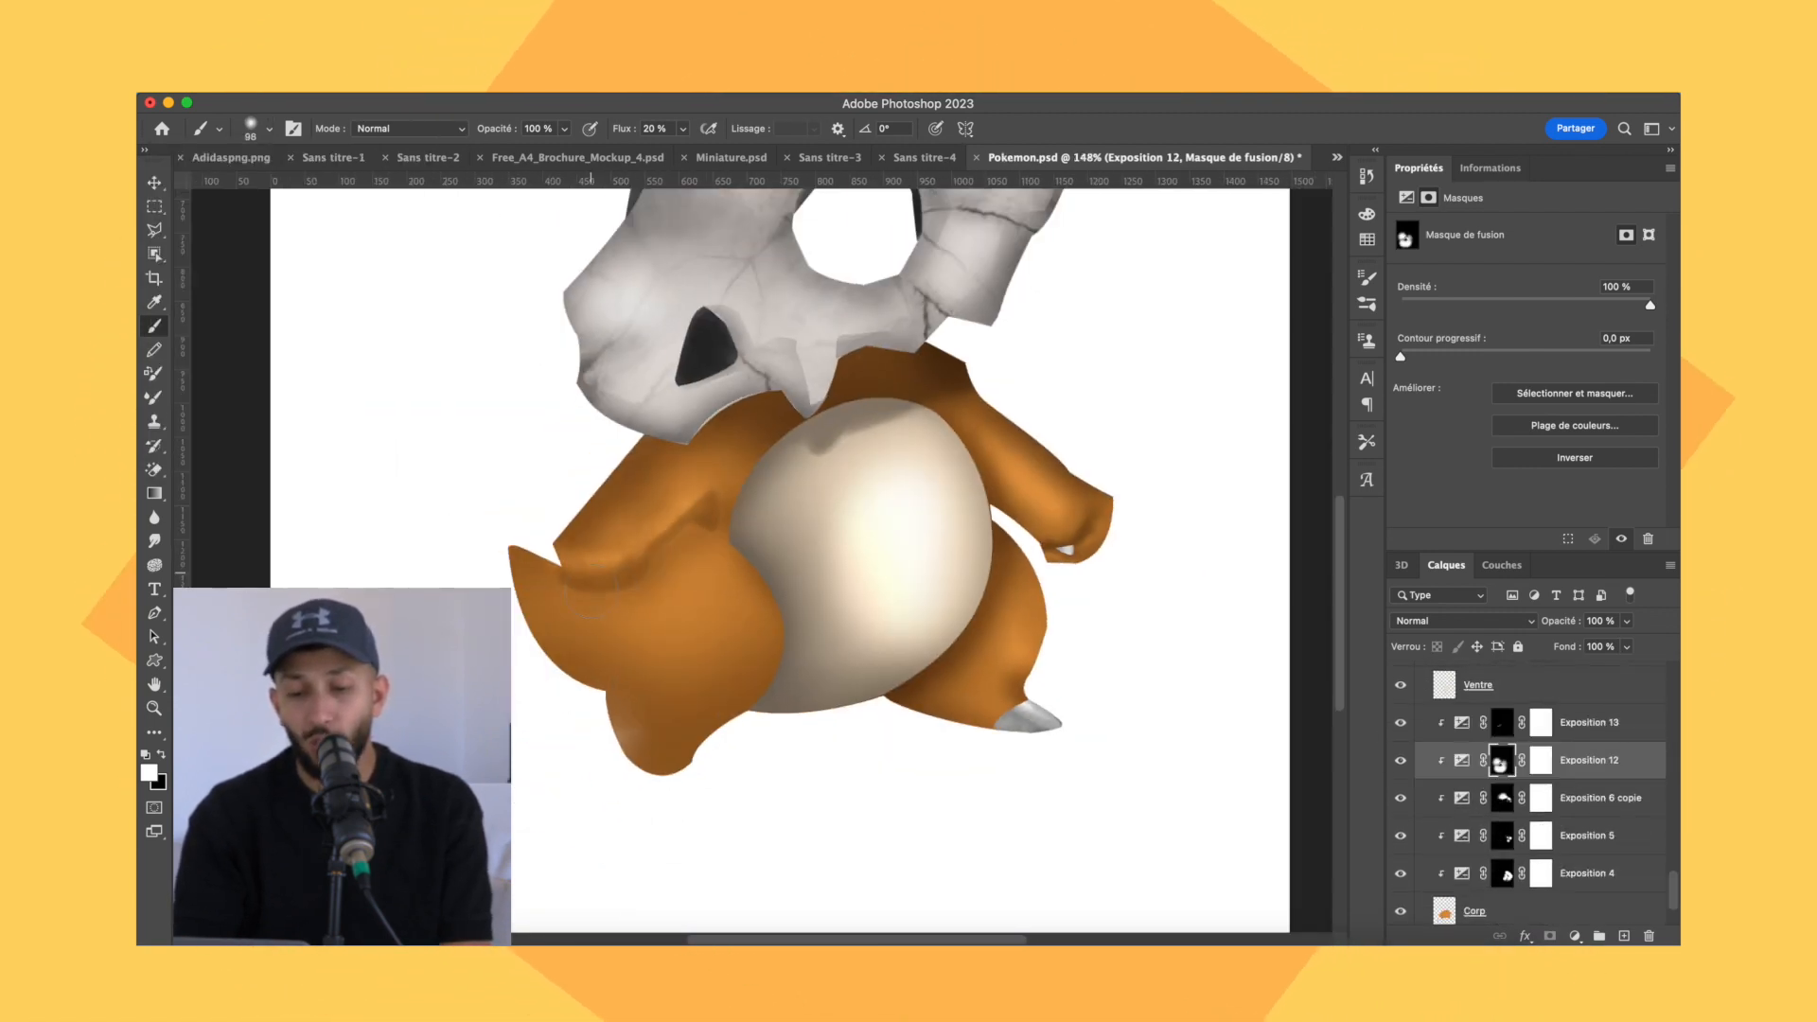
Blend the shadow between the arm and the front leg in the Exposition 12 mask.
scroll(702, 530, "down", 3)
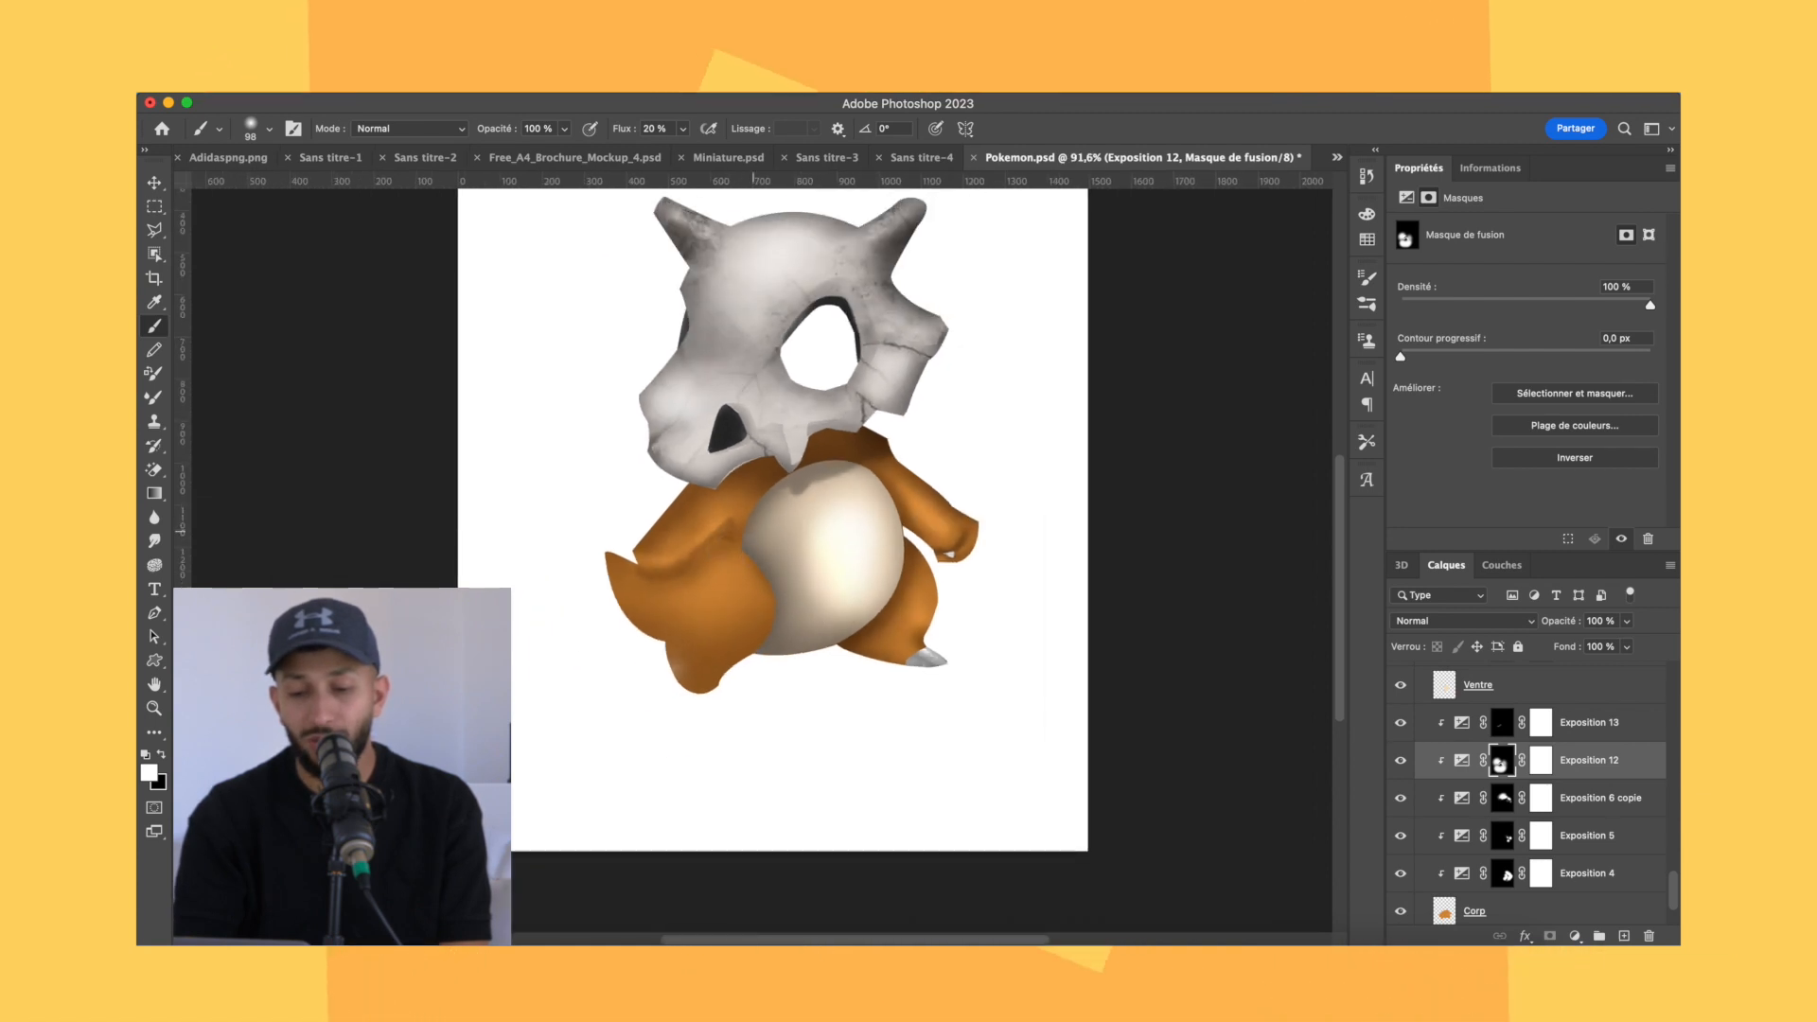
scroll(758, 554, "up", 4)
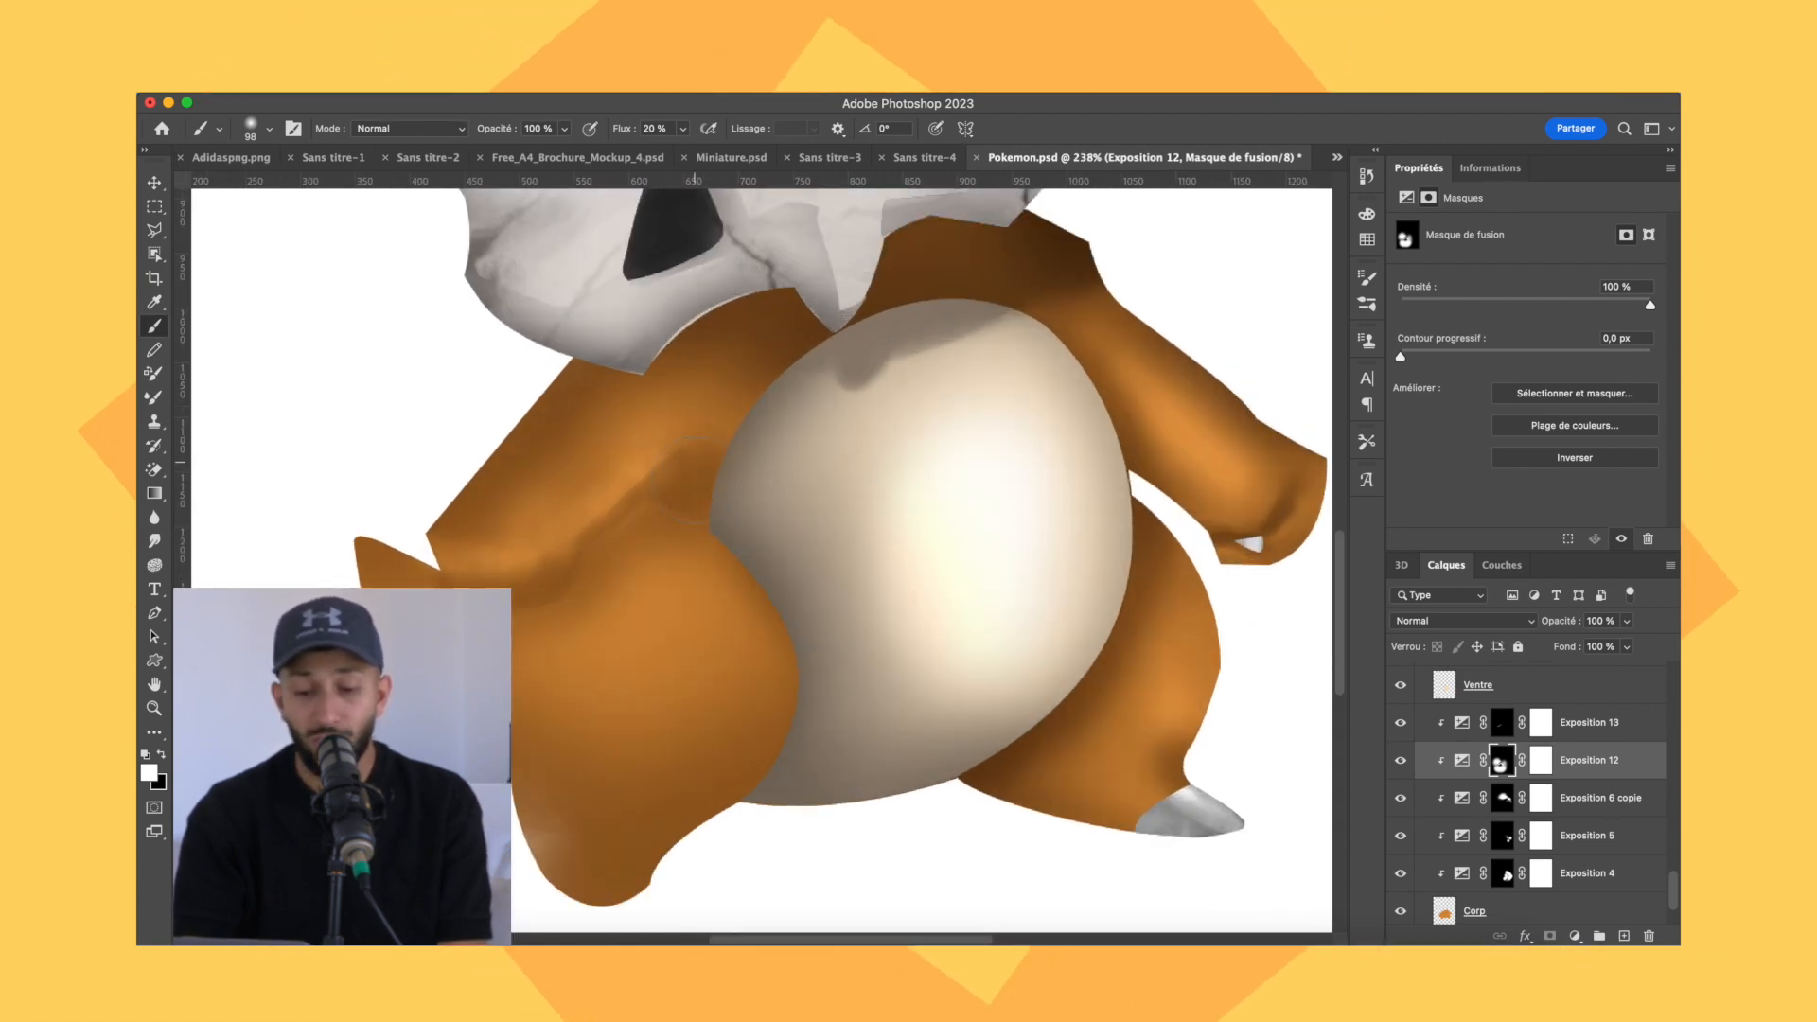
scroll(696, 462, "down", 2)
scroll(719, 509, "down", 2)
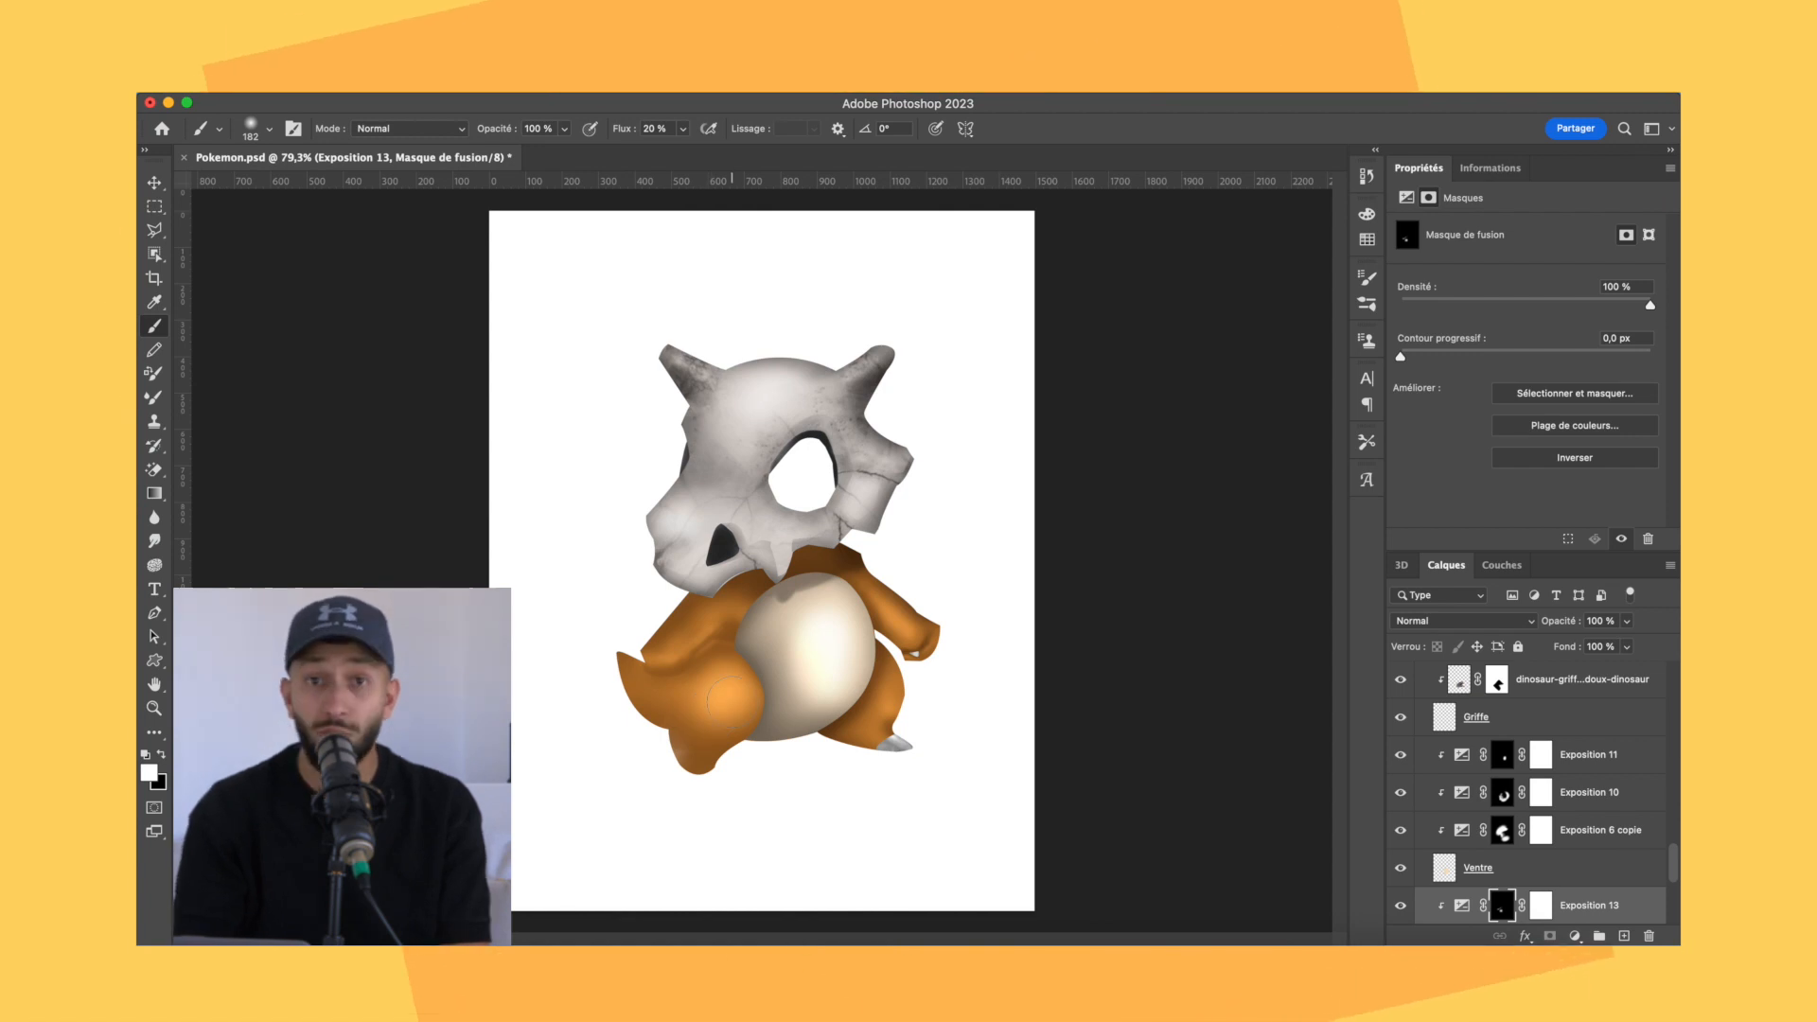
Align the duplicated bone texture with the lower end of the club and mask away its unwanted parts.
scroll(831, 875, "down", 3)
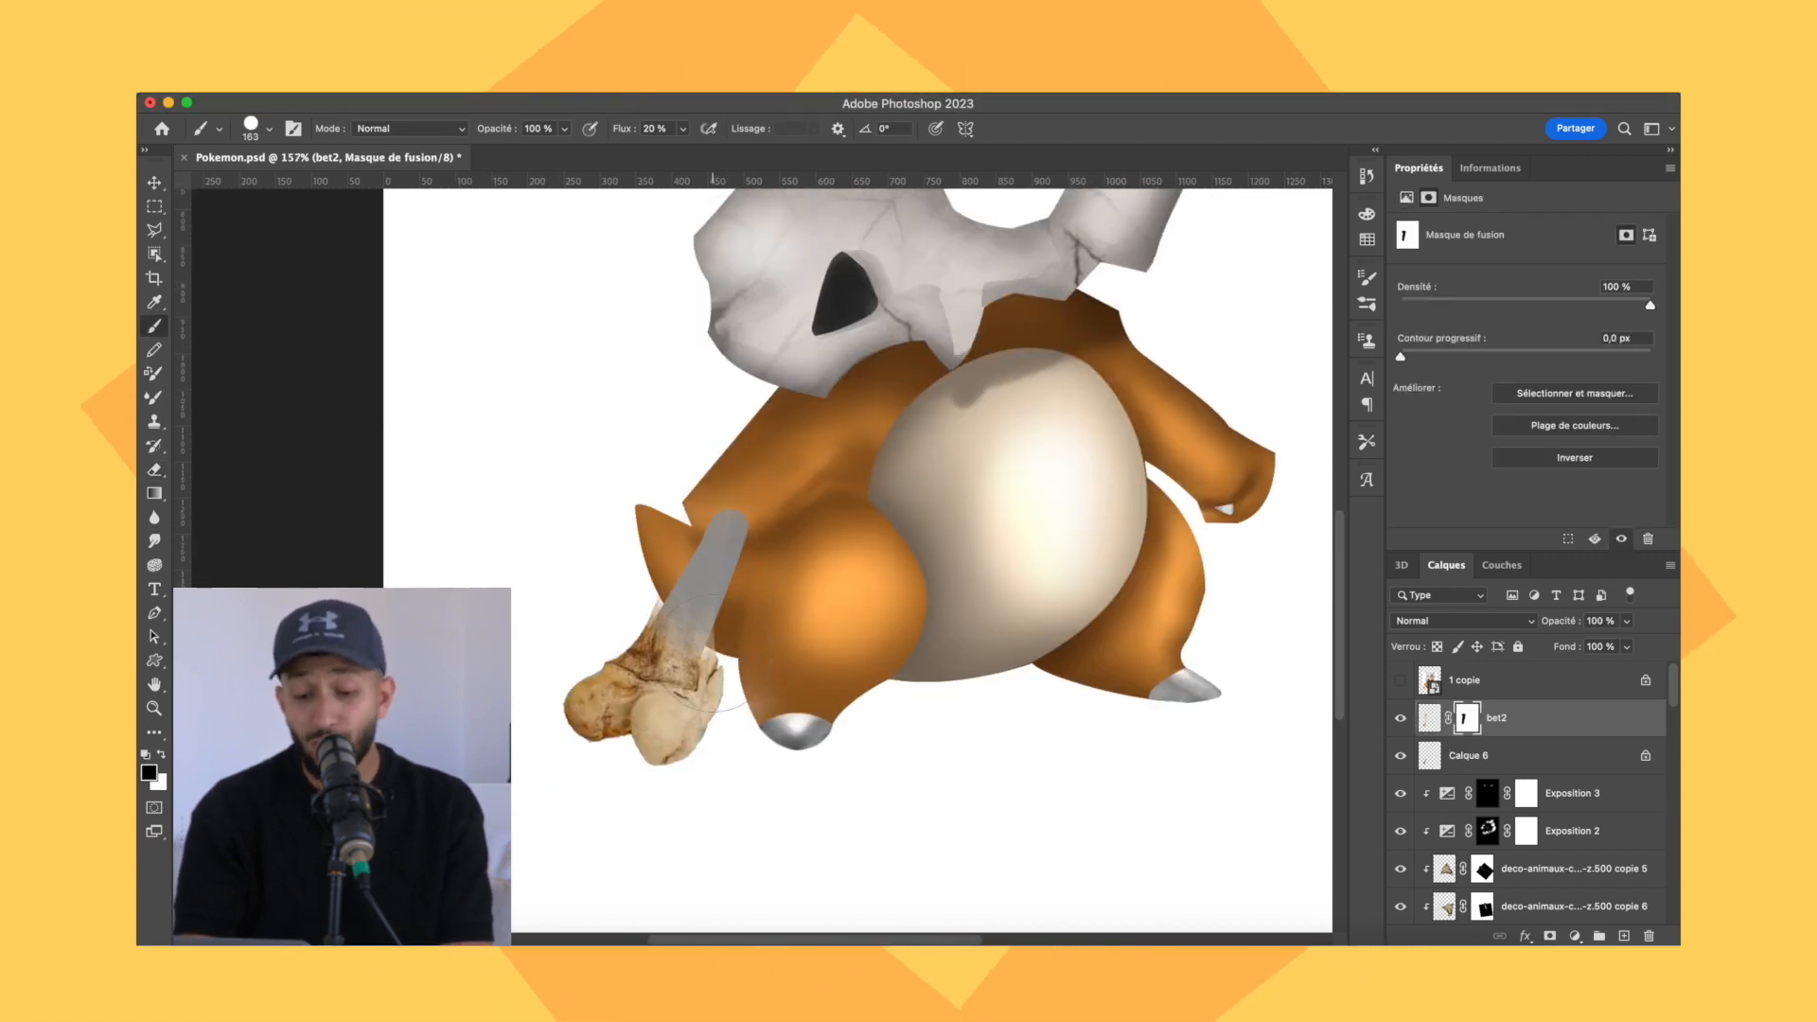
scroll(663, 667, "up", 5)
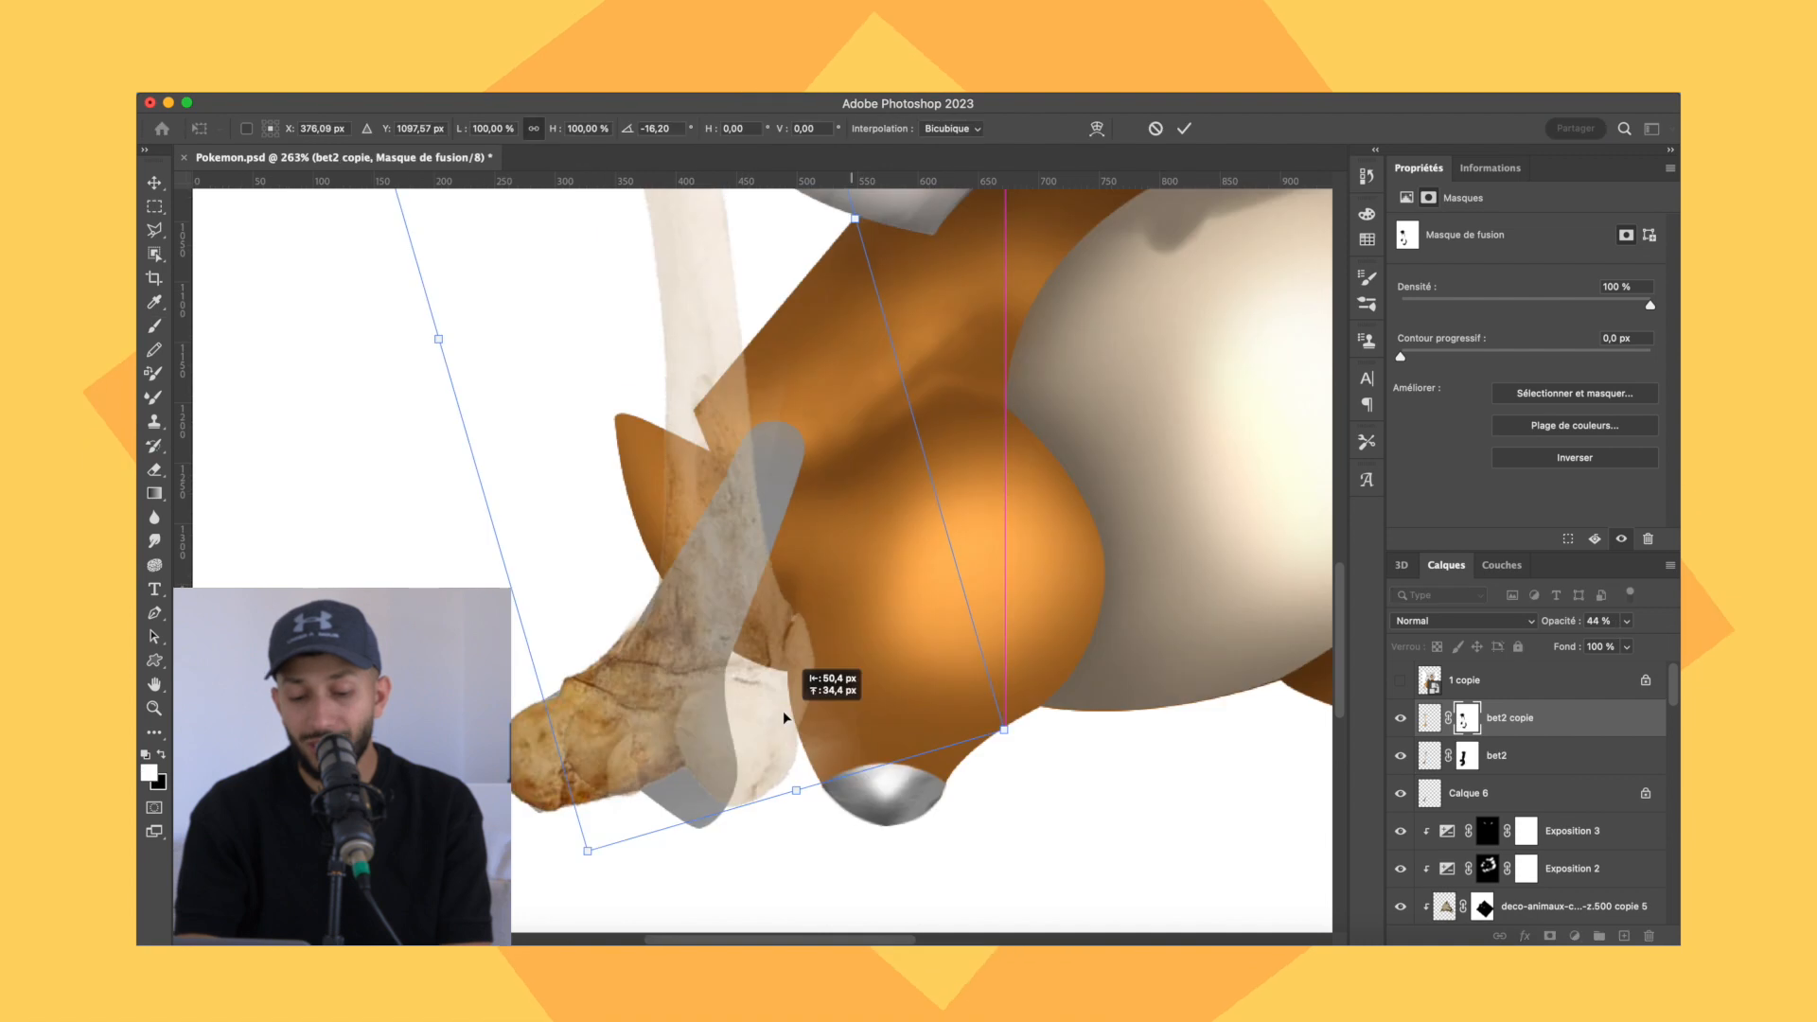
left_click_drag(781, 712, 744, 721)
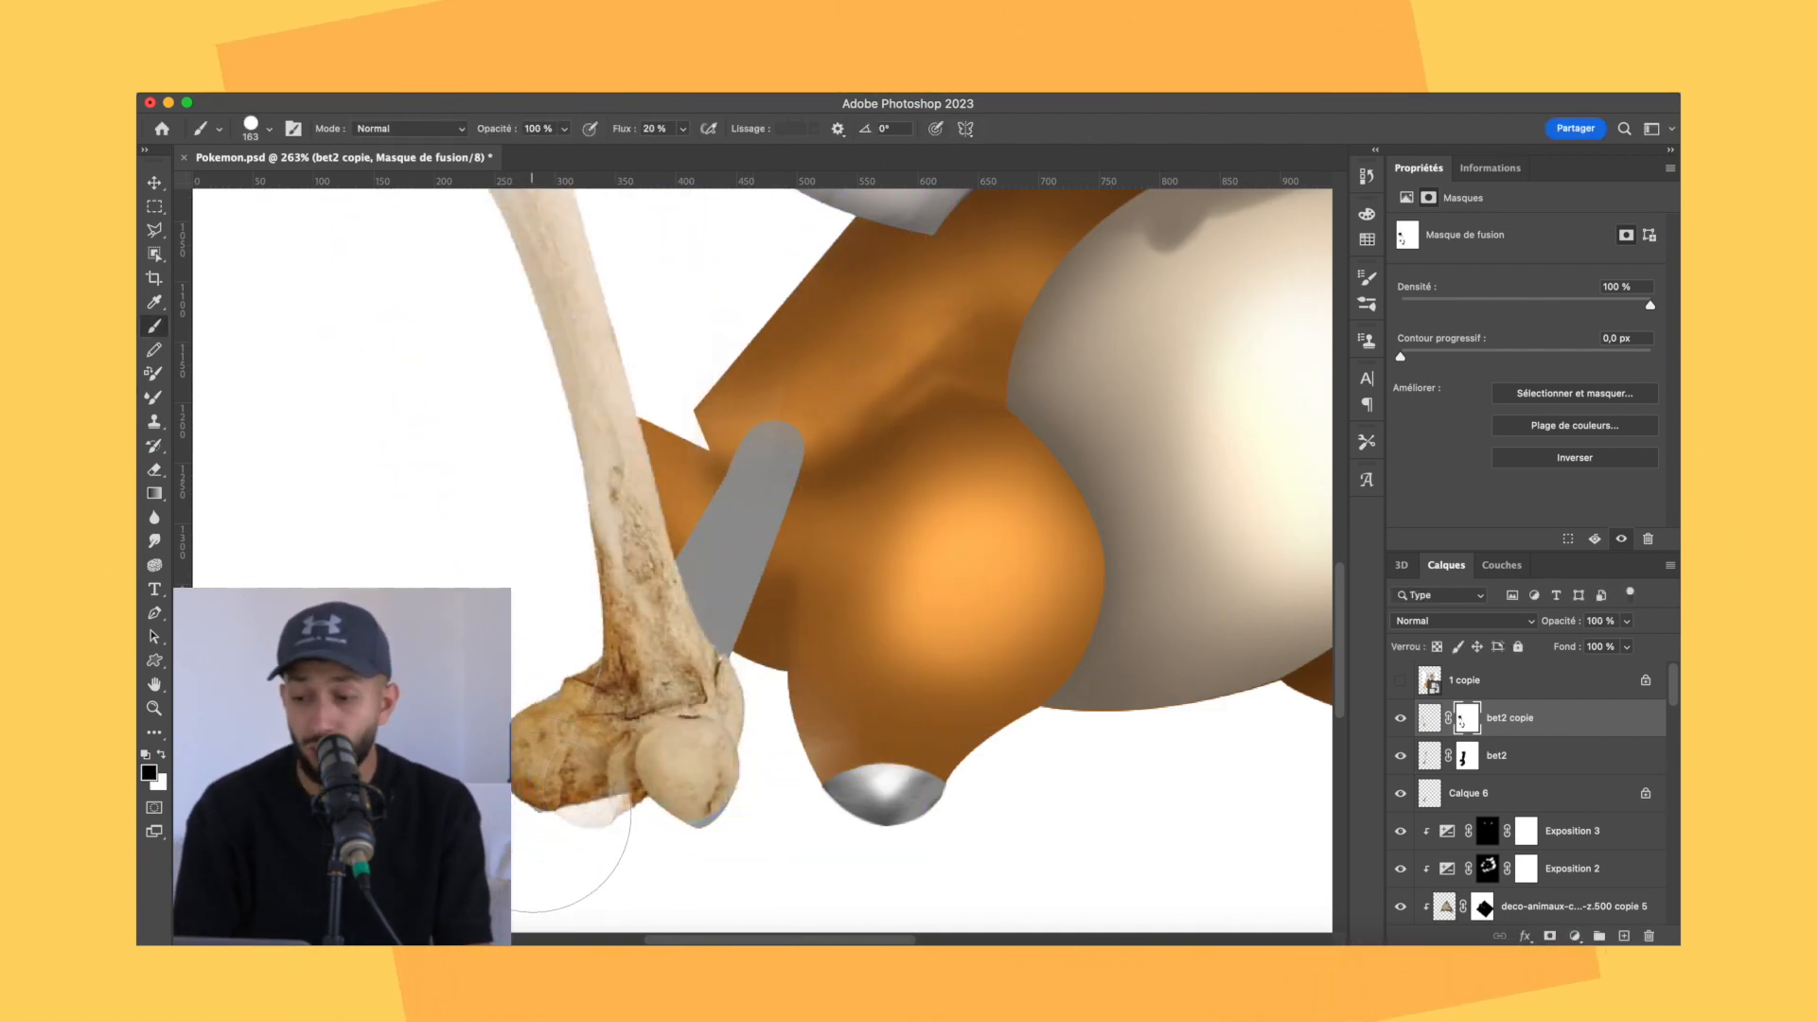
left_click_drag(530, 800, 568, 373)
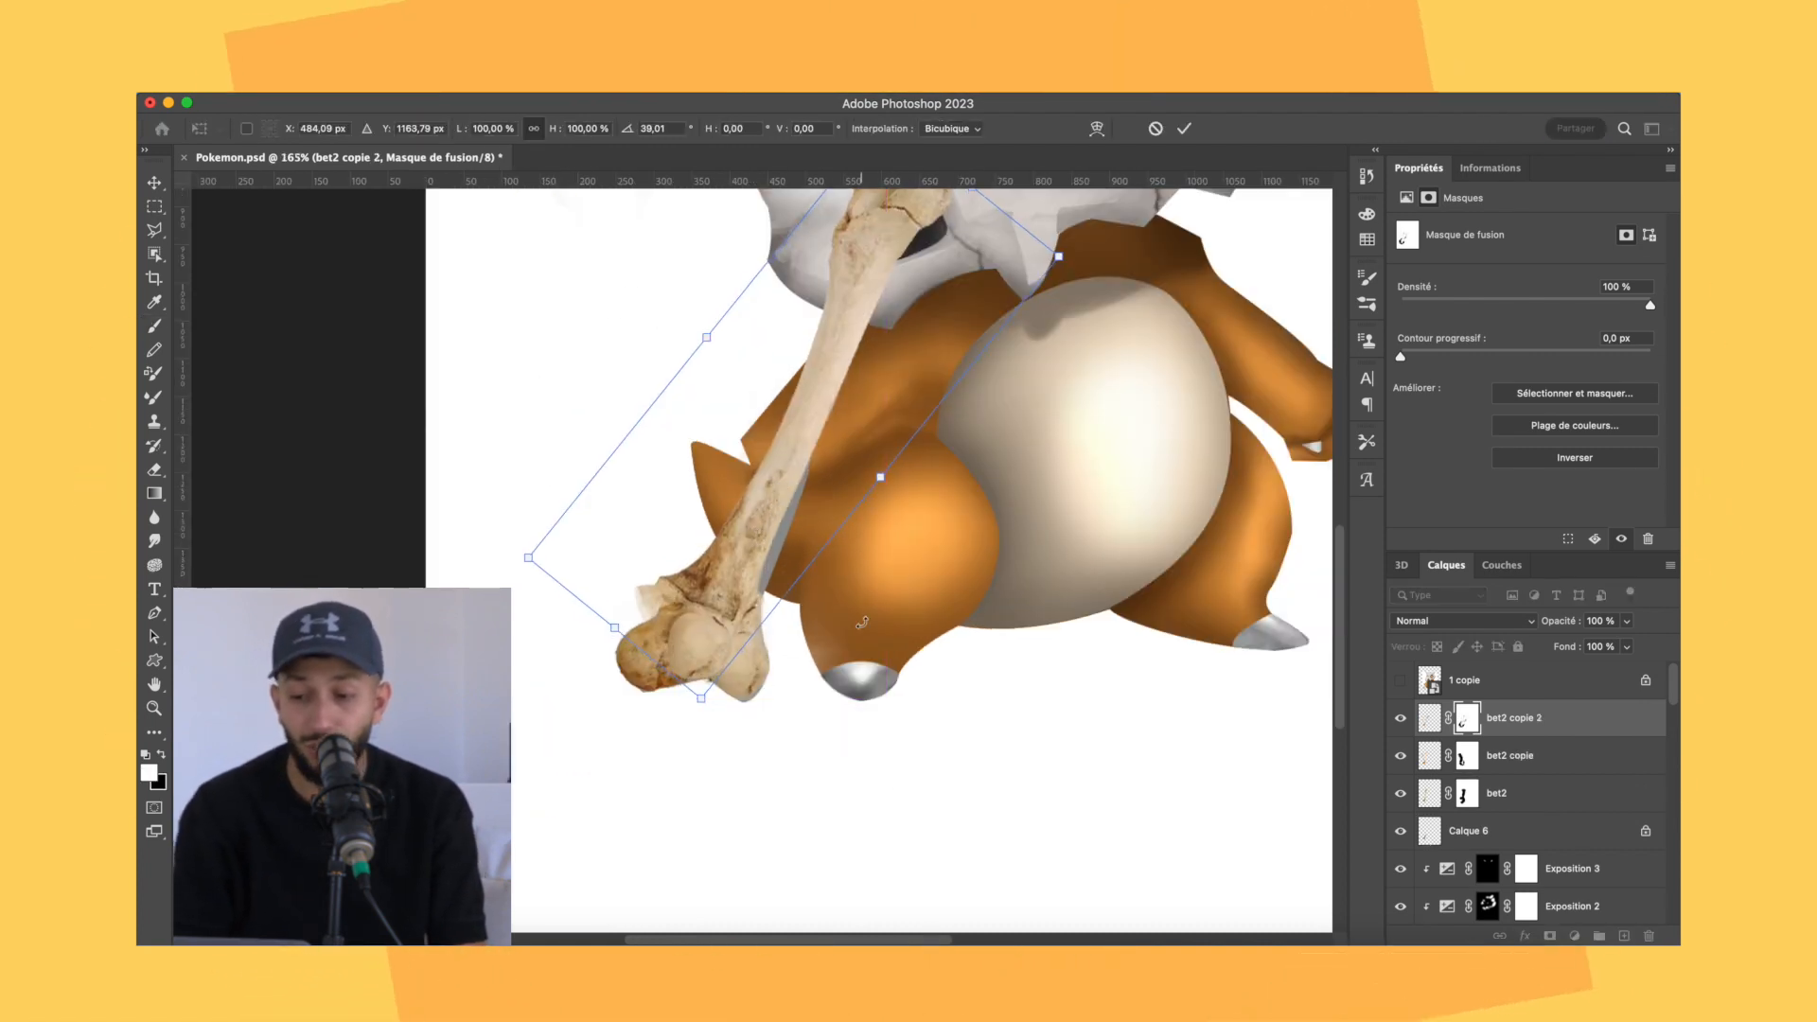
Rotate another bone texture copy to about 39° along the club's shaft and mask everything outside its outline.
left_click_drag(1535, 626, 1543, 627)
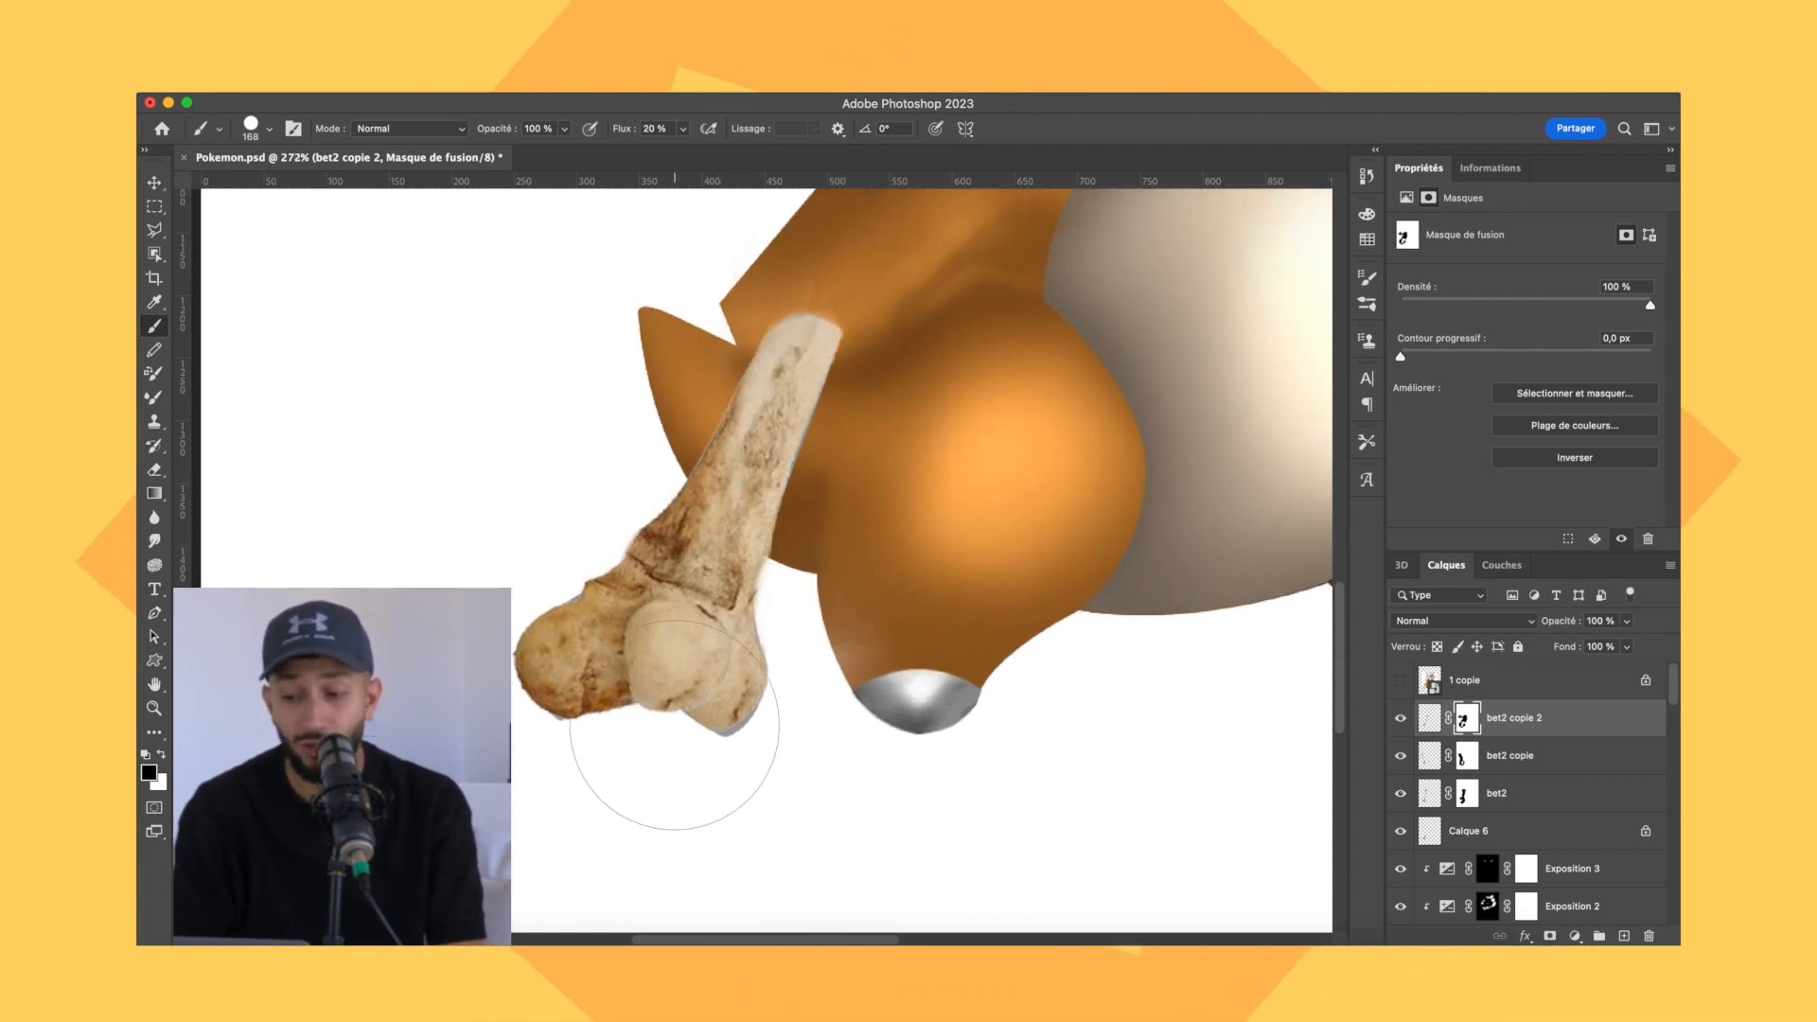
left_click_drag(675, 726, 663, 701)
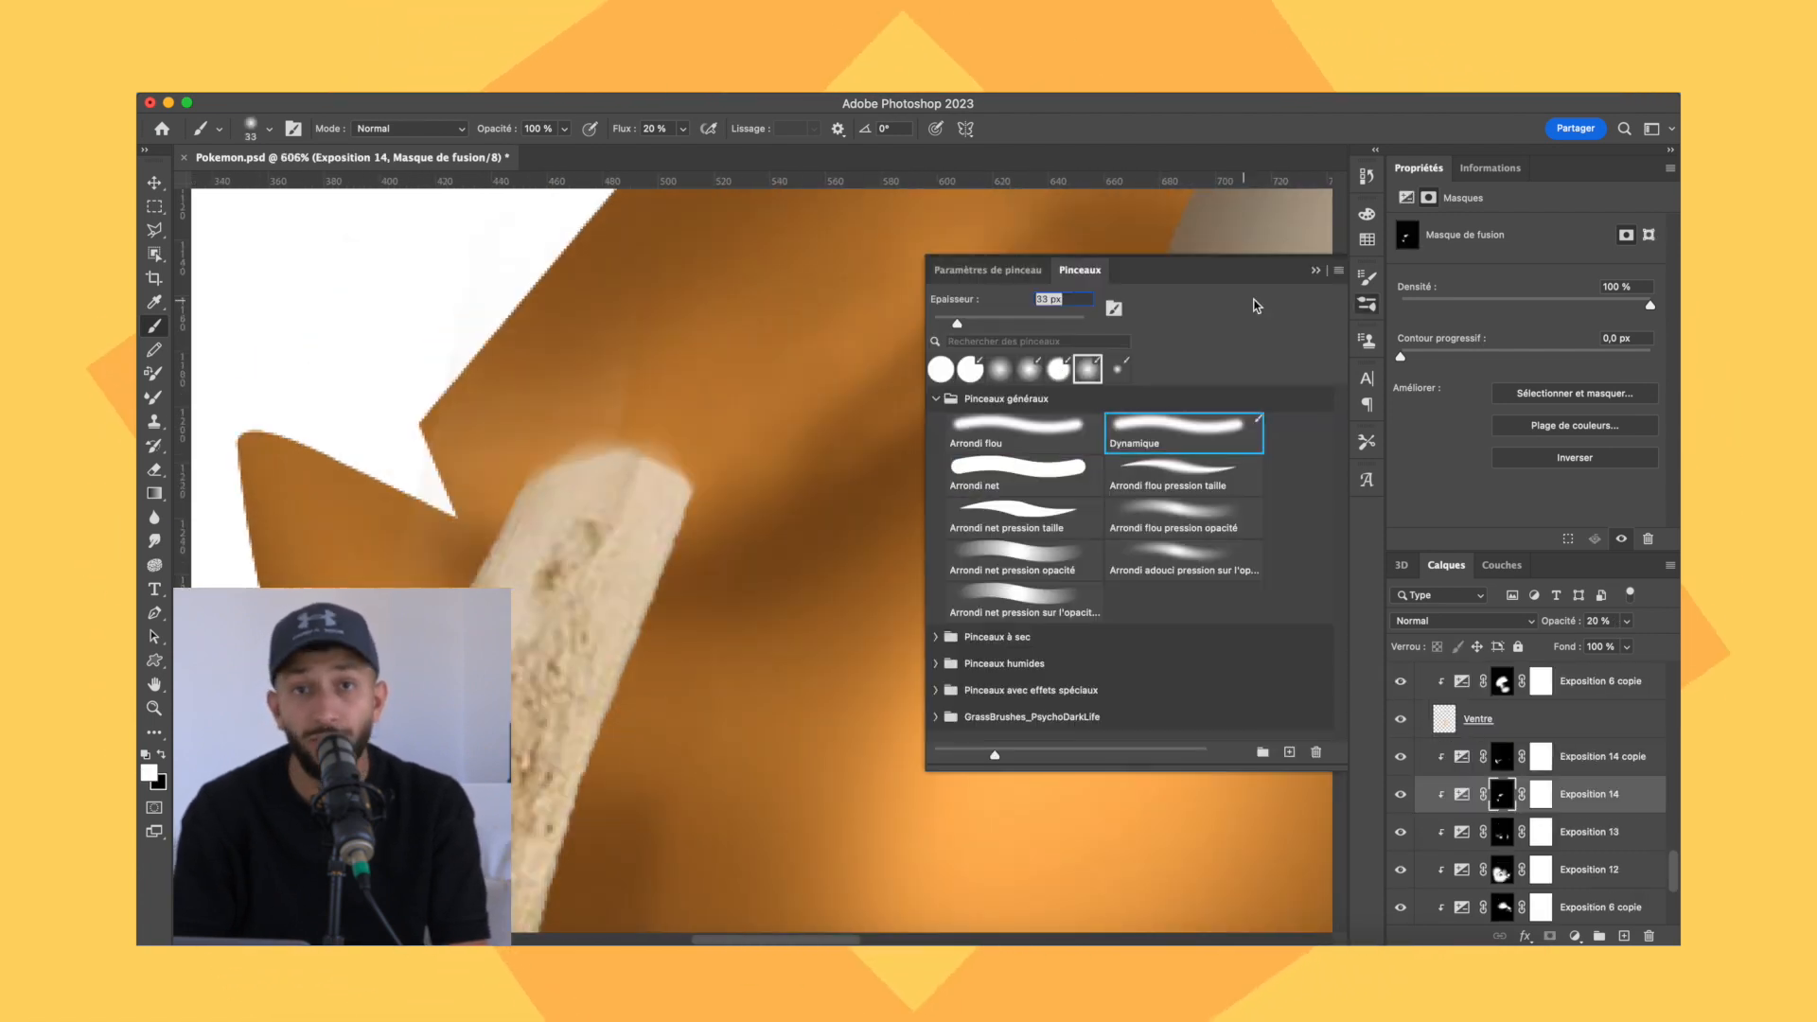
Clip a darkening Exposition adjustment at -1,54 to the orange body layer and invert its mask.
left_click(1366, 304)
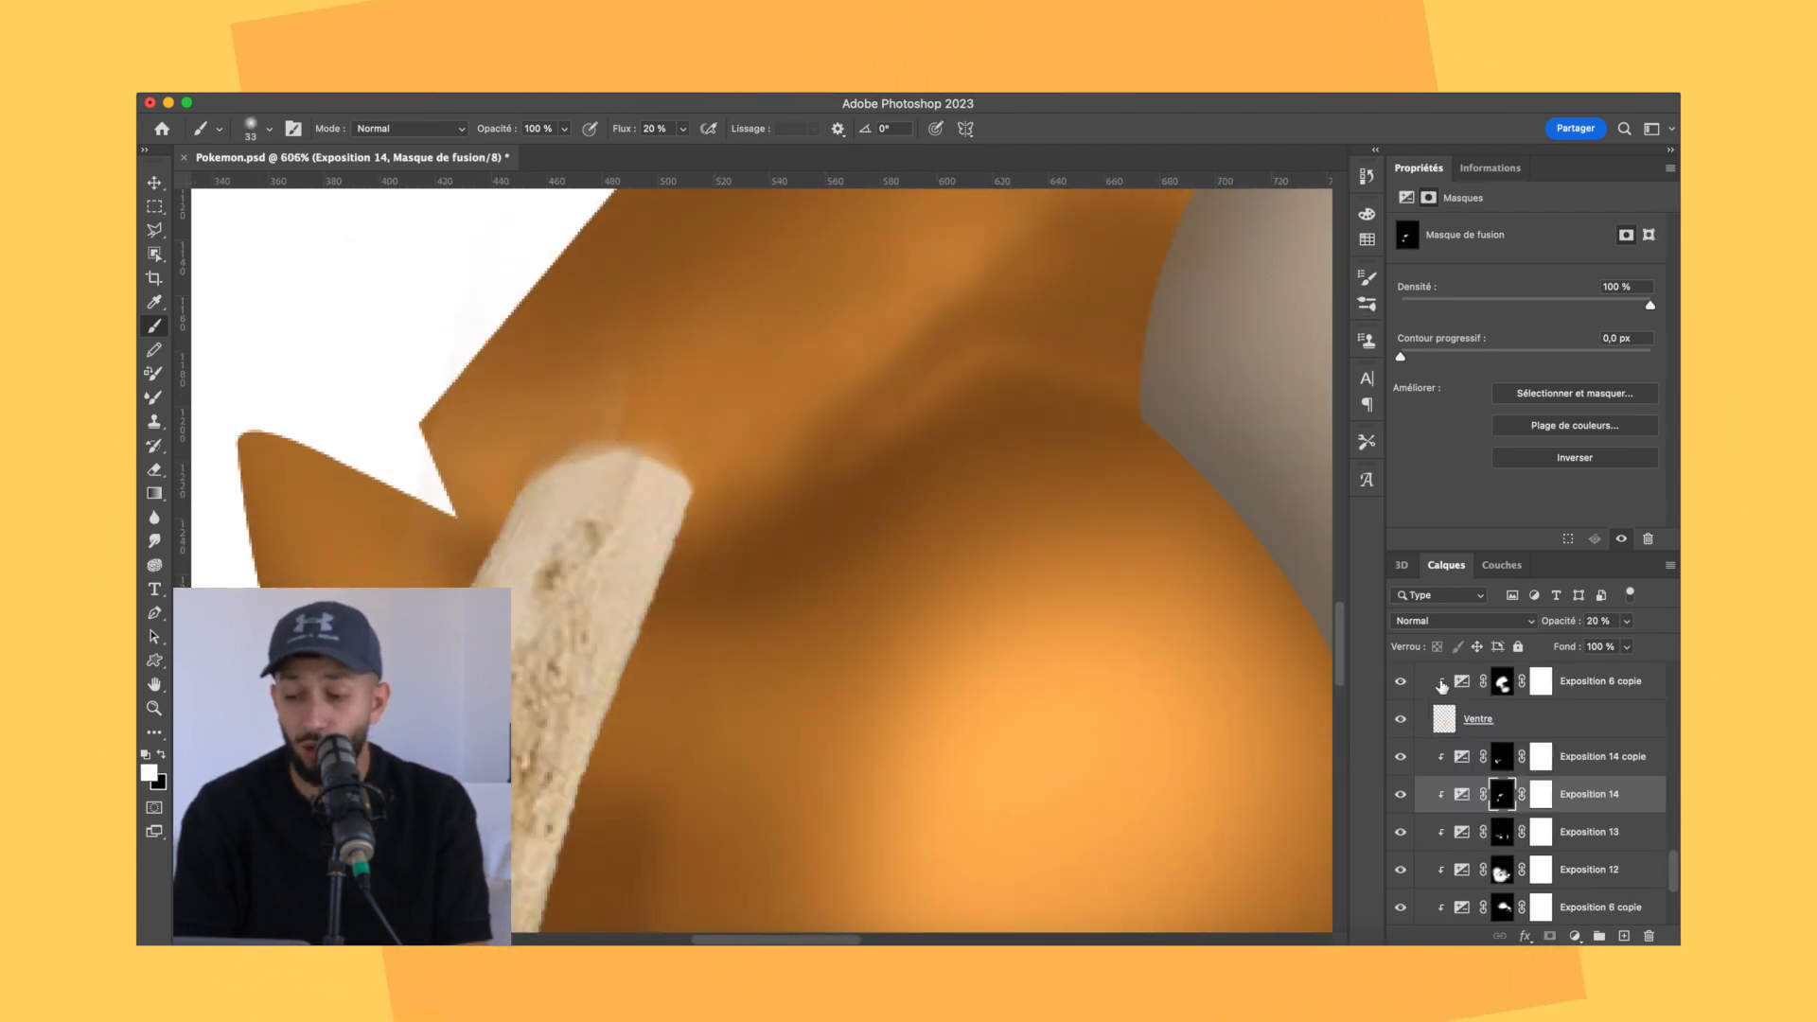
left_click(271, 129)
left_click(295, 224)
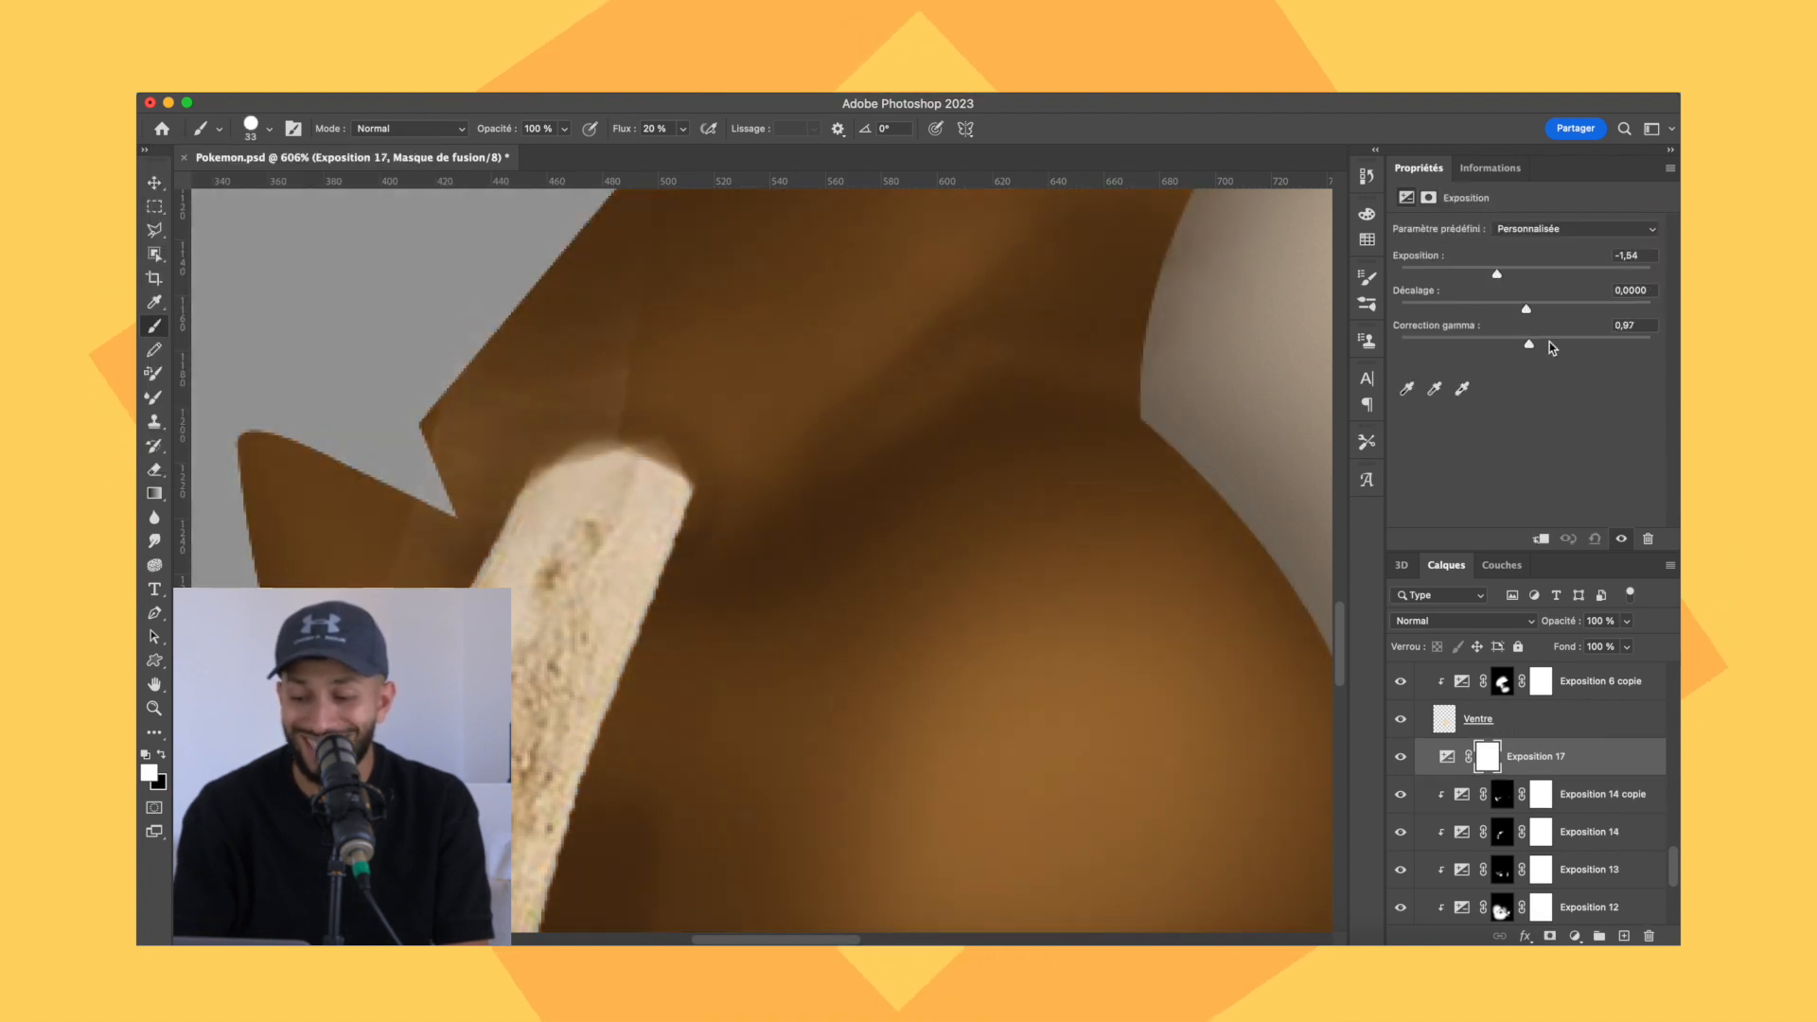
left_click_drag(1529, 344, 1549, 343)
left_click(1542, 538)
left_click(1549, 935)
key("super+i")
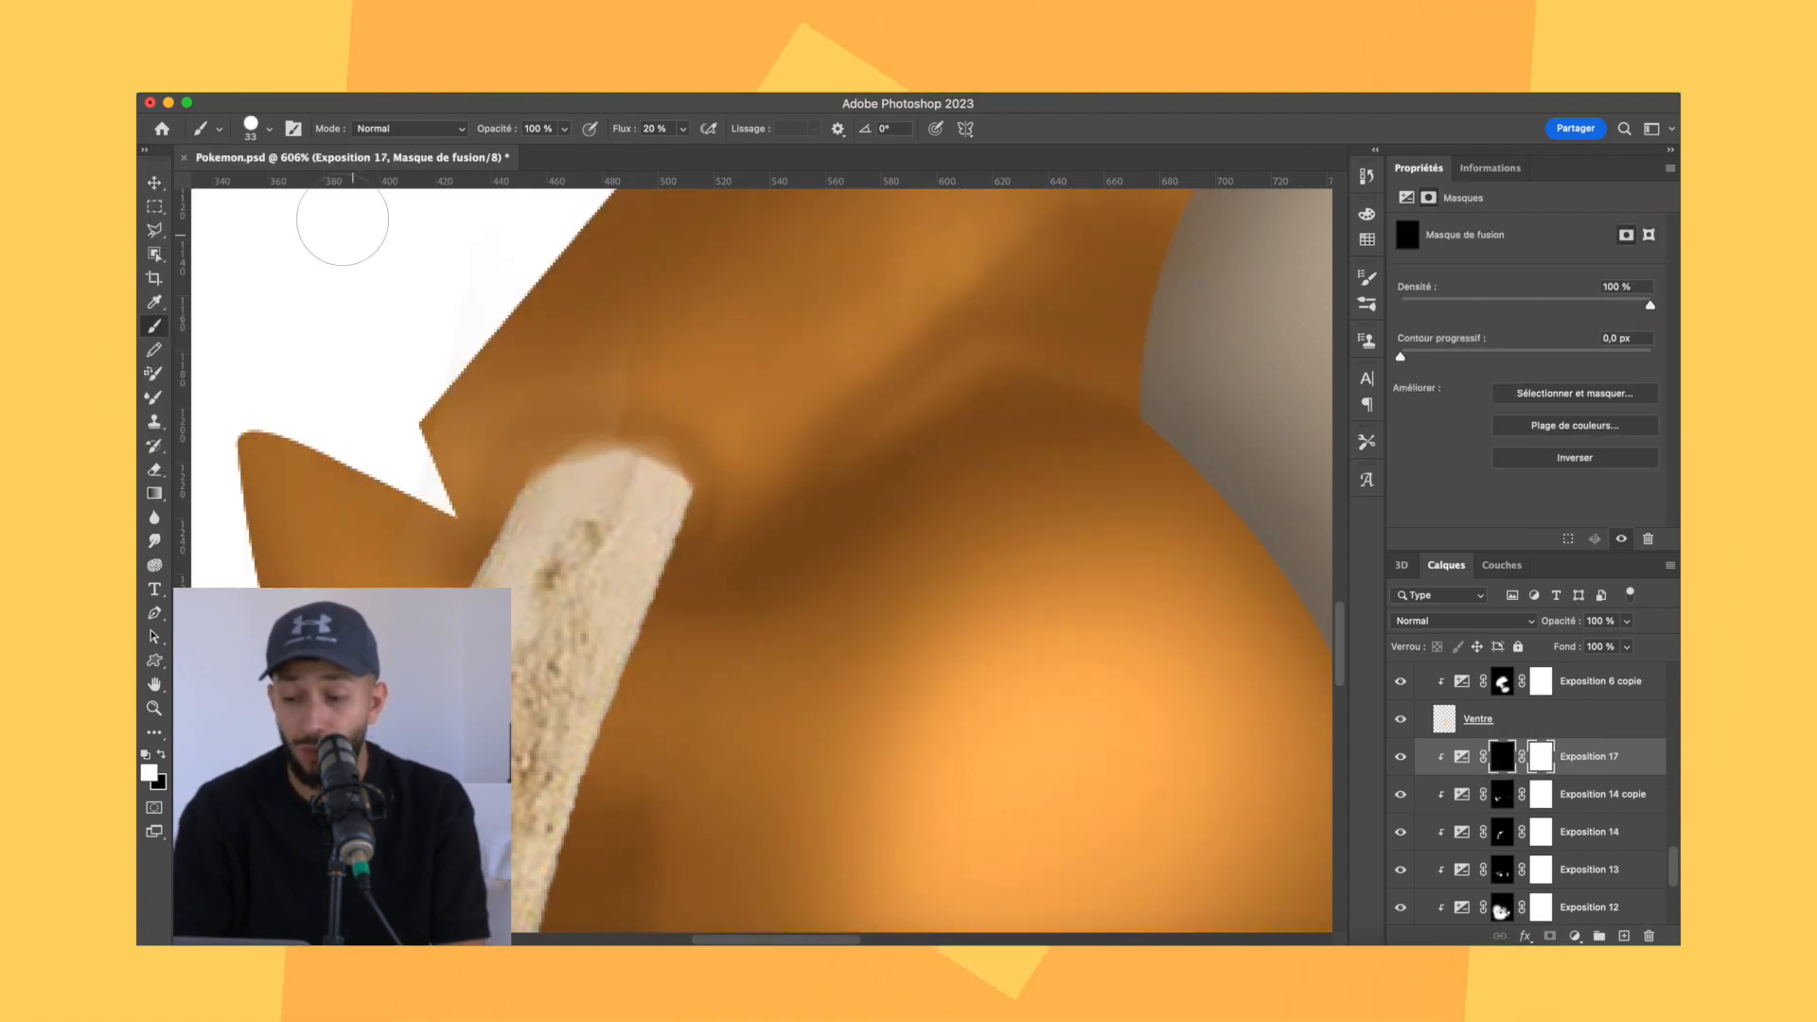
Paint a soft shadow around the tip of the bone in the Exposition 17 mask.
left_click(269, 129)
left_click(163, 223)
key("Return")
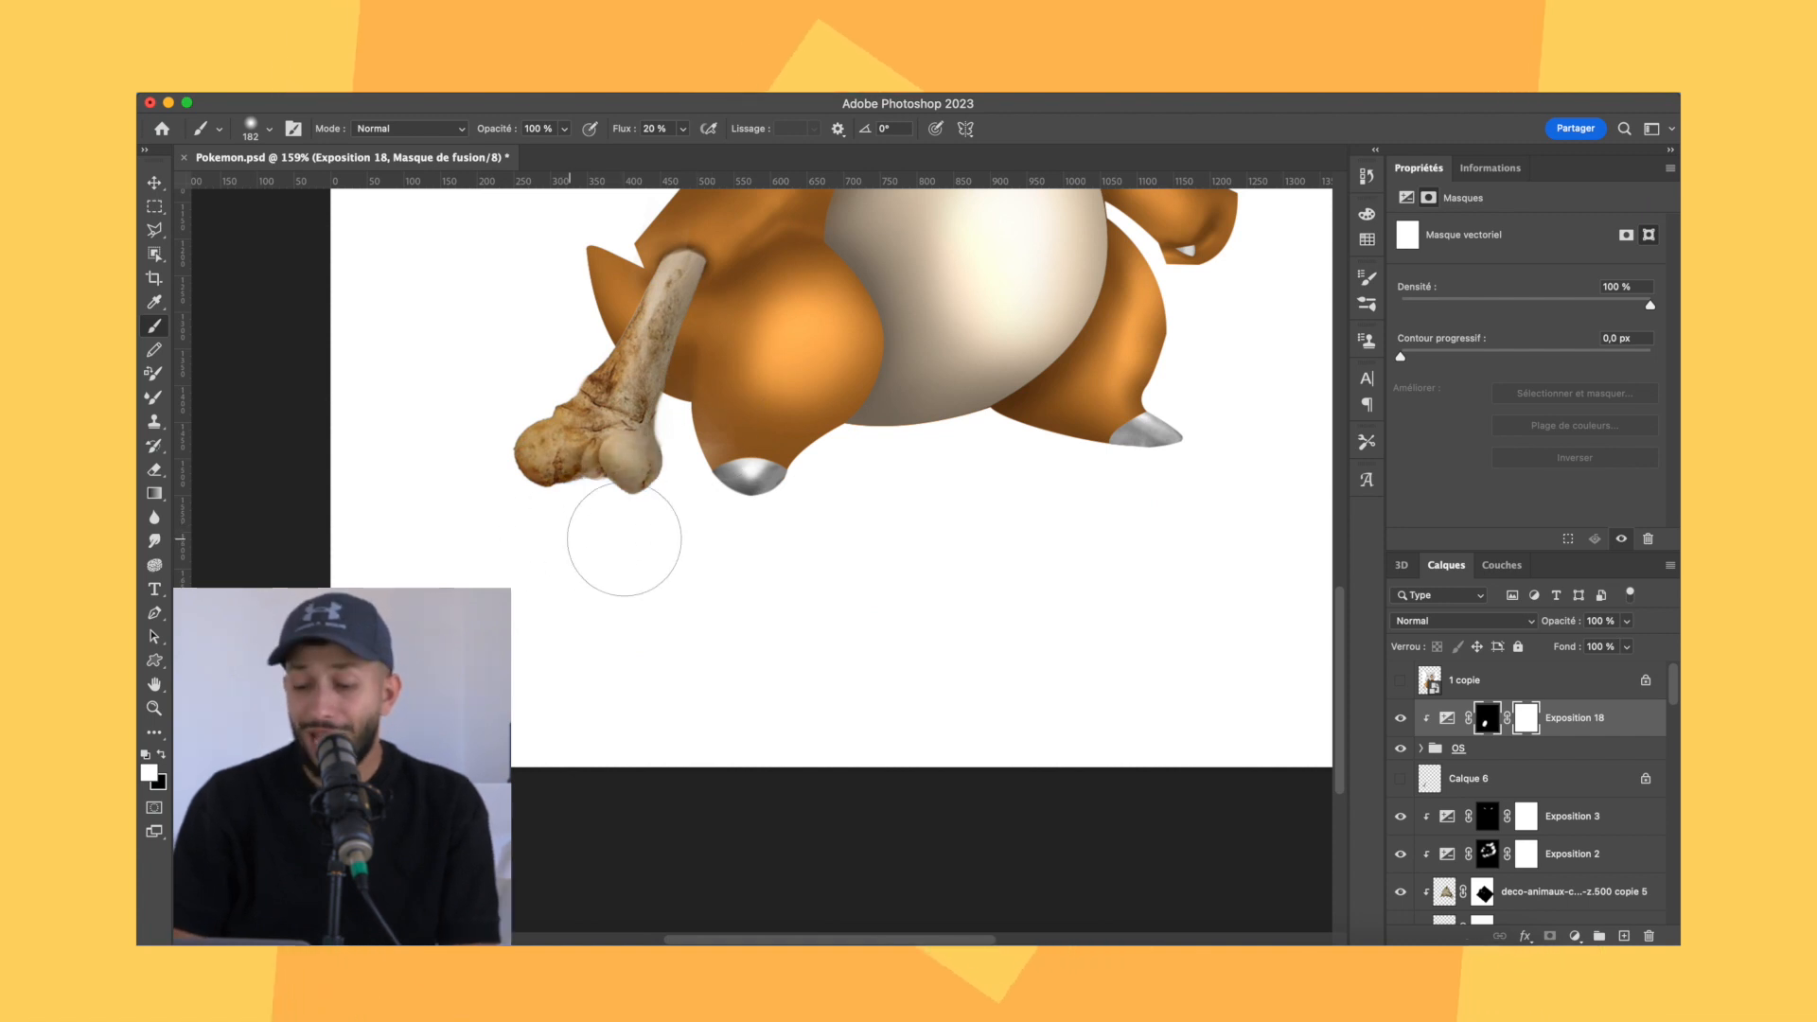
Clip a Noir et blanc adjustment to the OS group and set its opacity to 66 %.
scroll(708, 230, "up", 3)
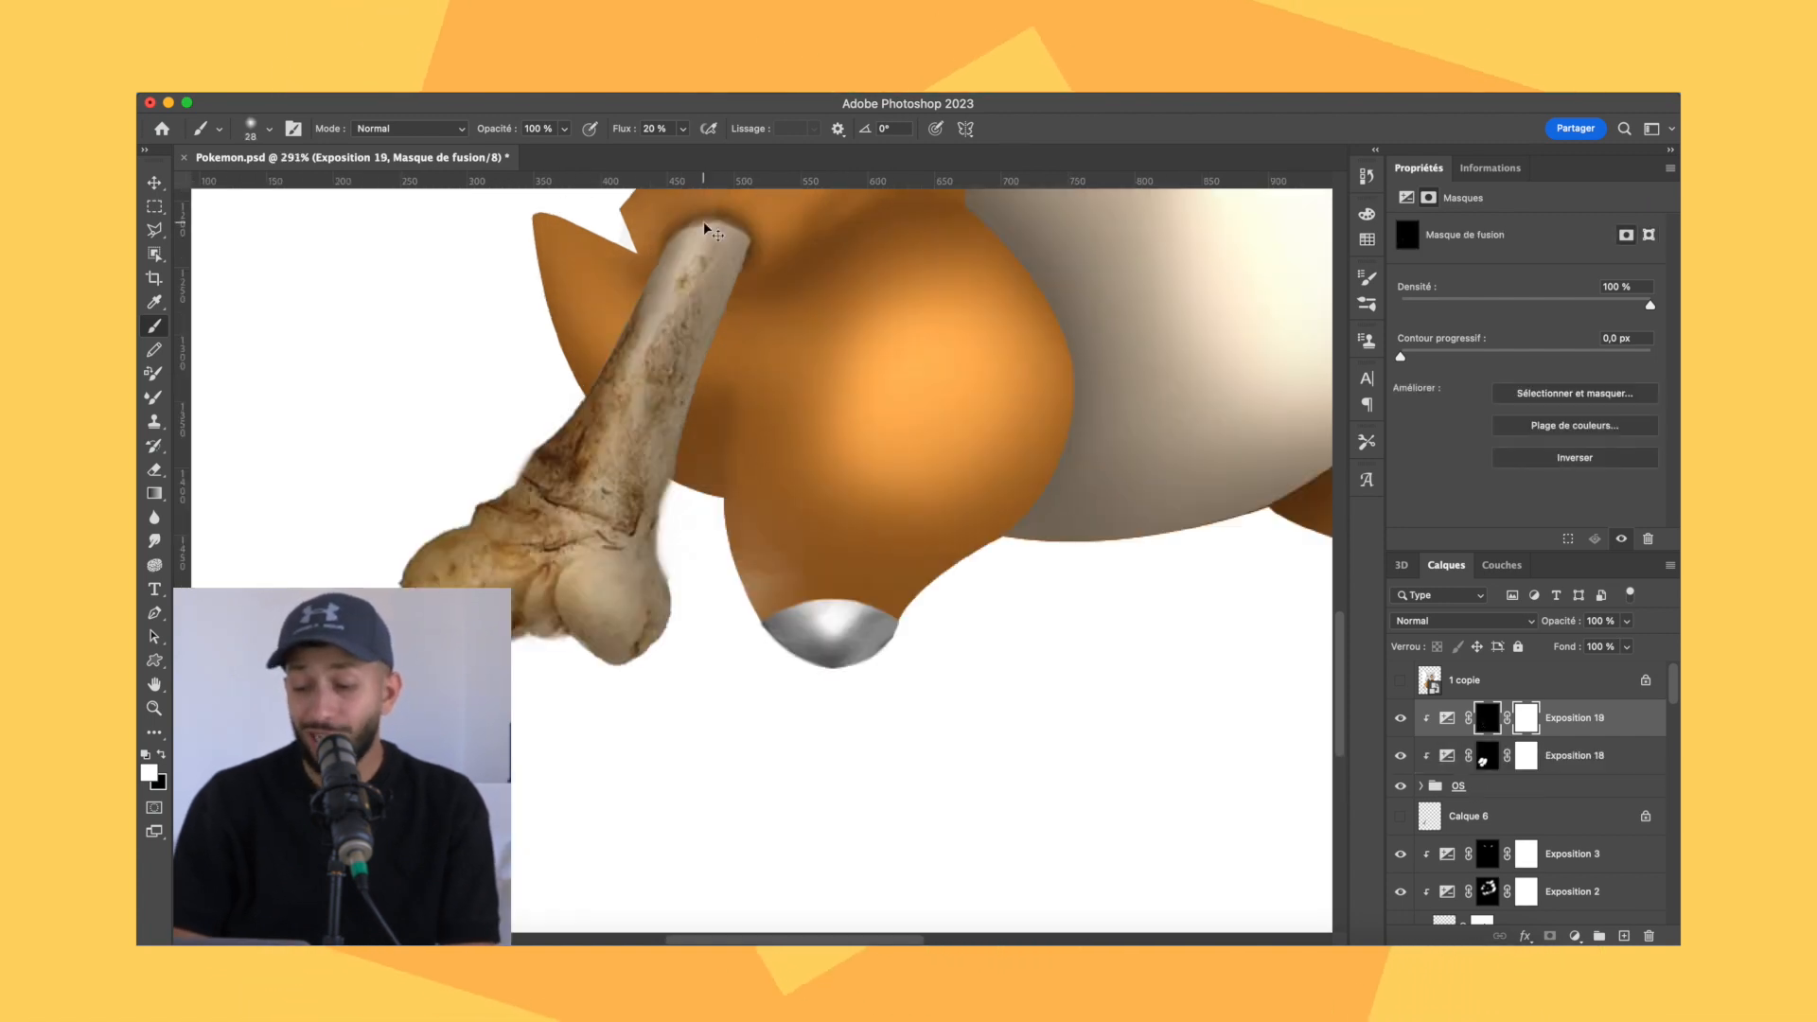
left_click(1575, 935)
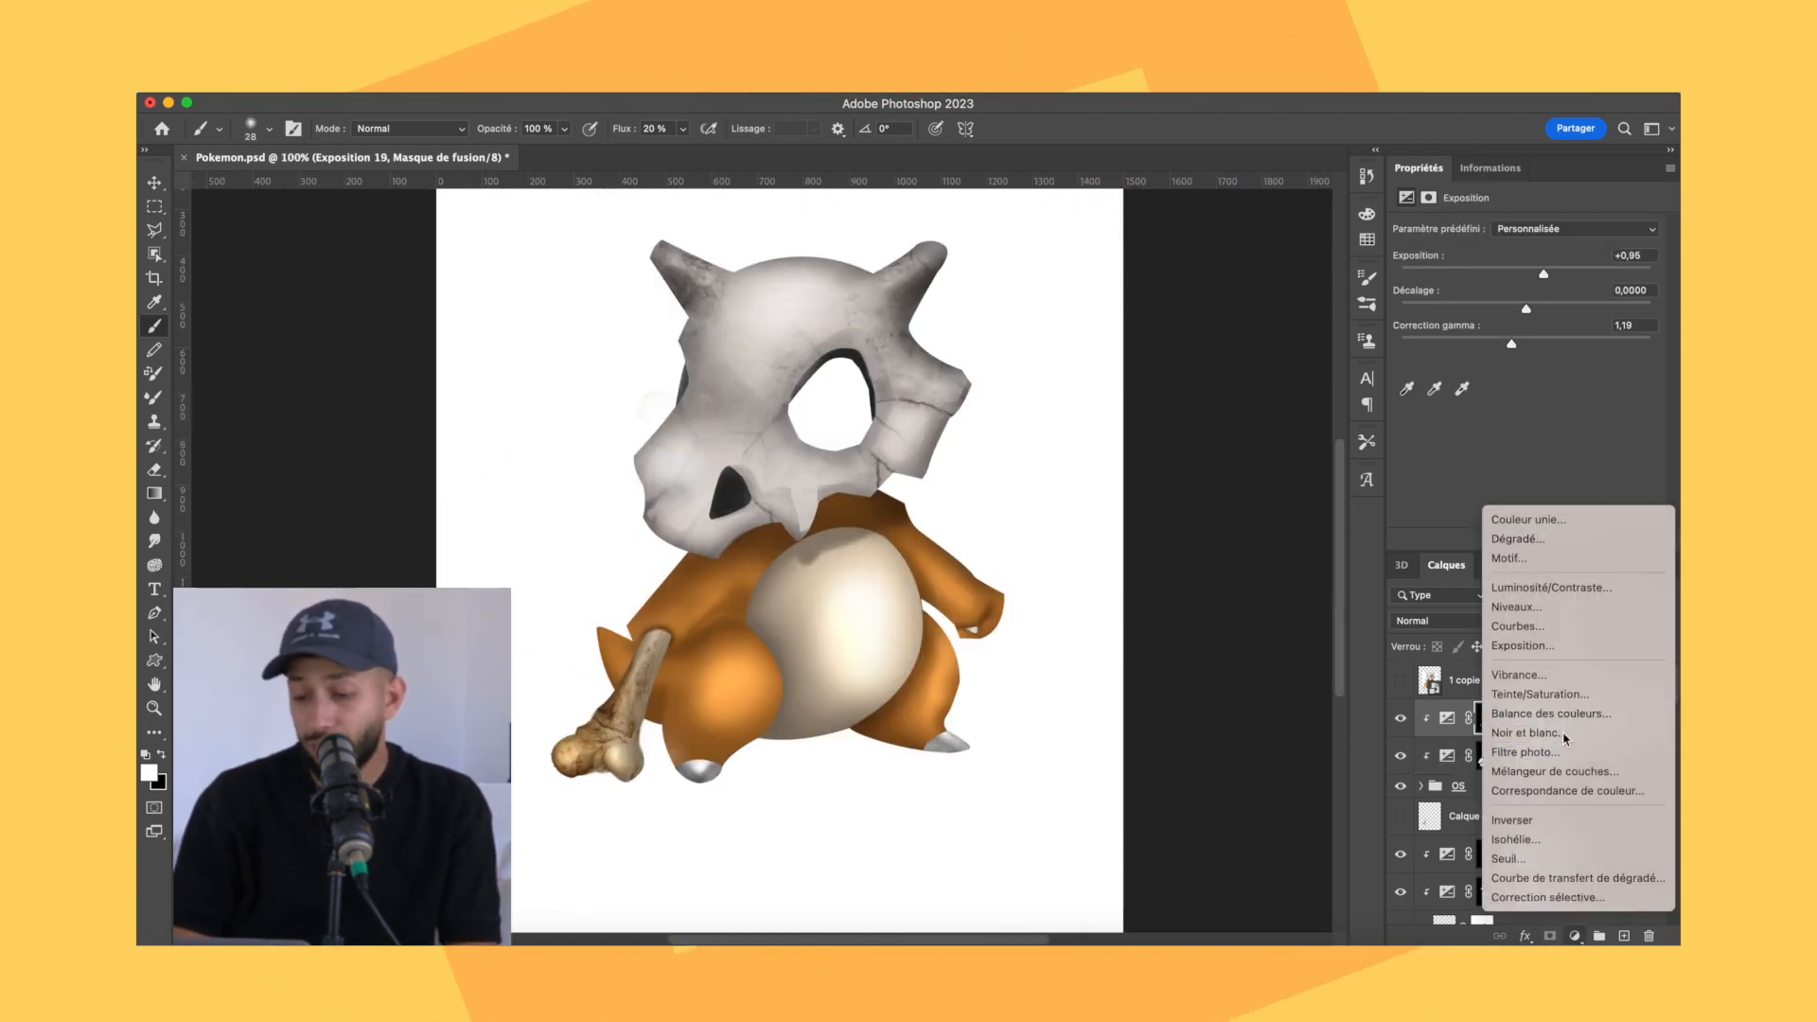
left_click(1515, 758)
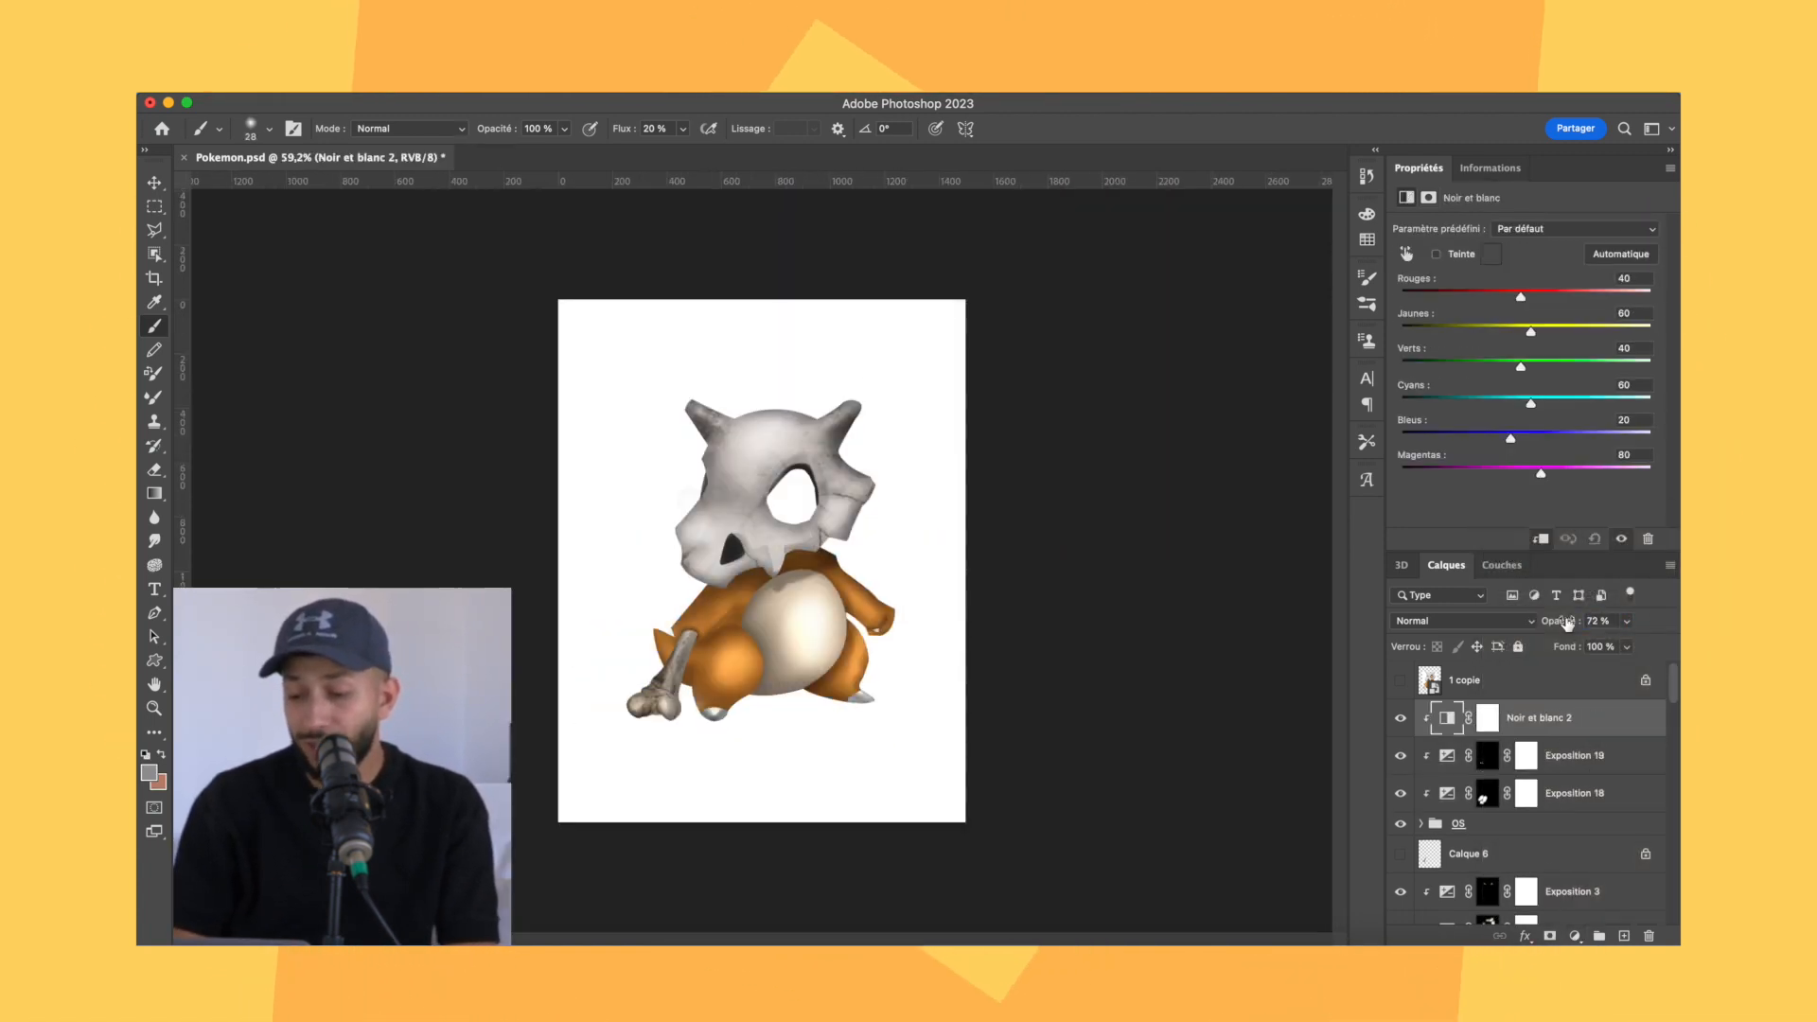
key("super+plus")
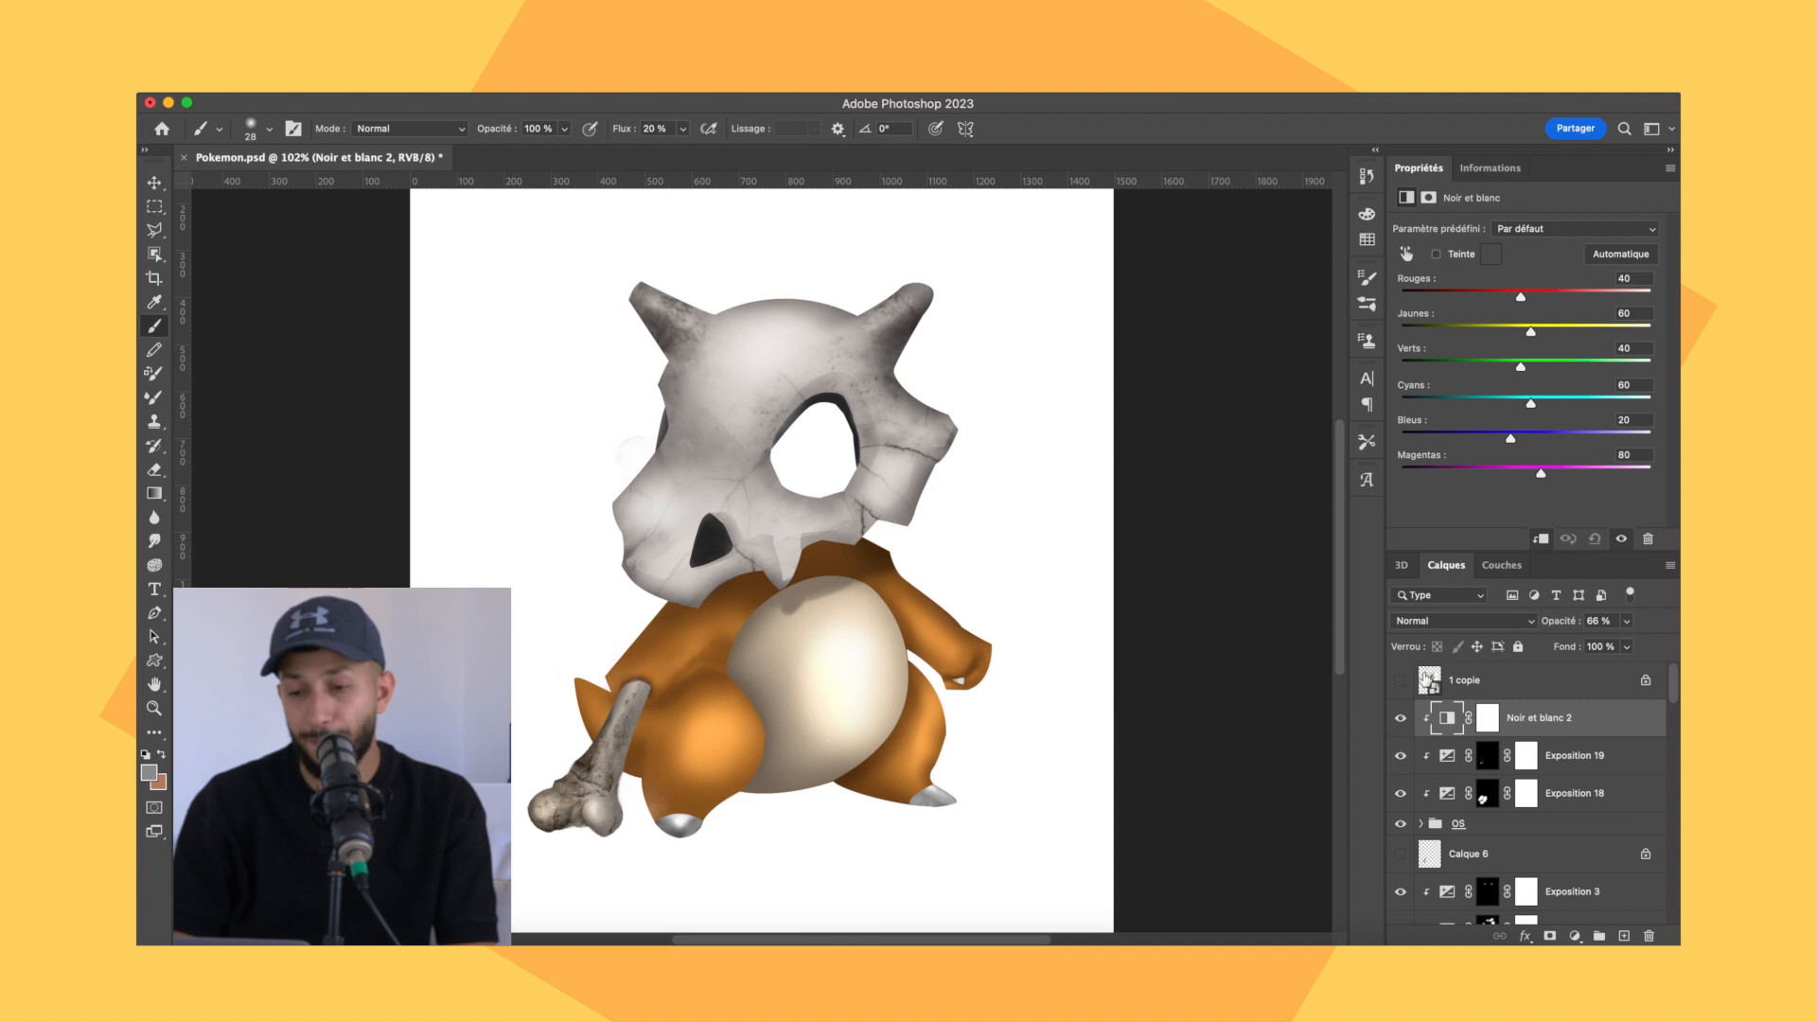
Compare the painted character with the original drawing in the 1 copie layer.
left_click(1400, 680)
left_click(1400, 681)
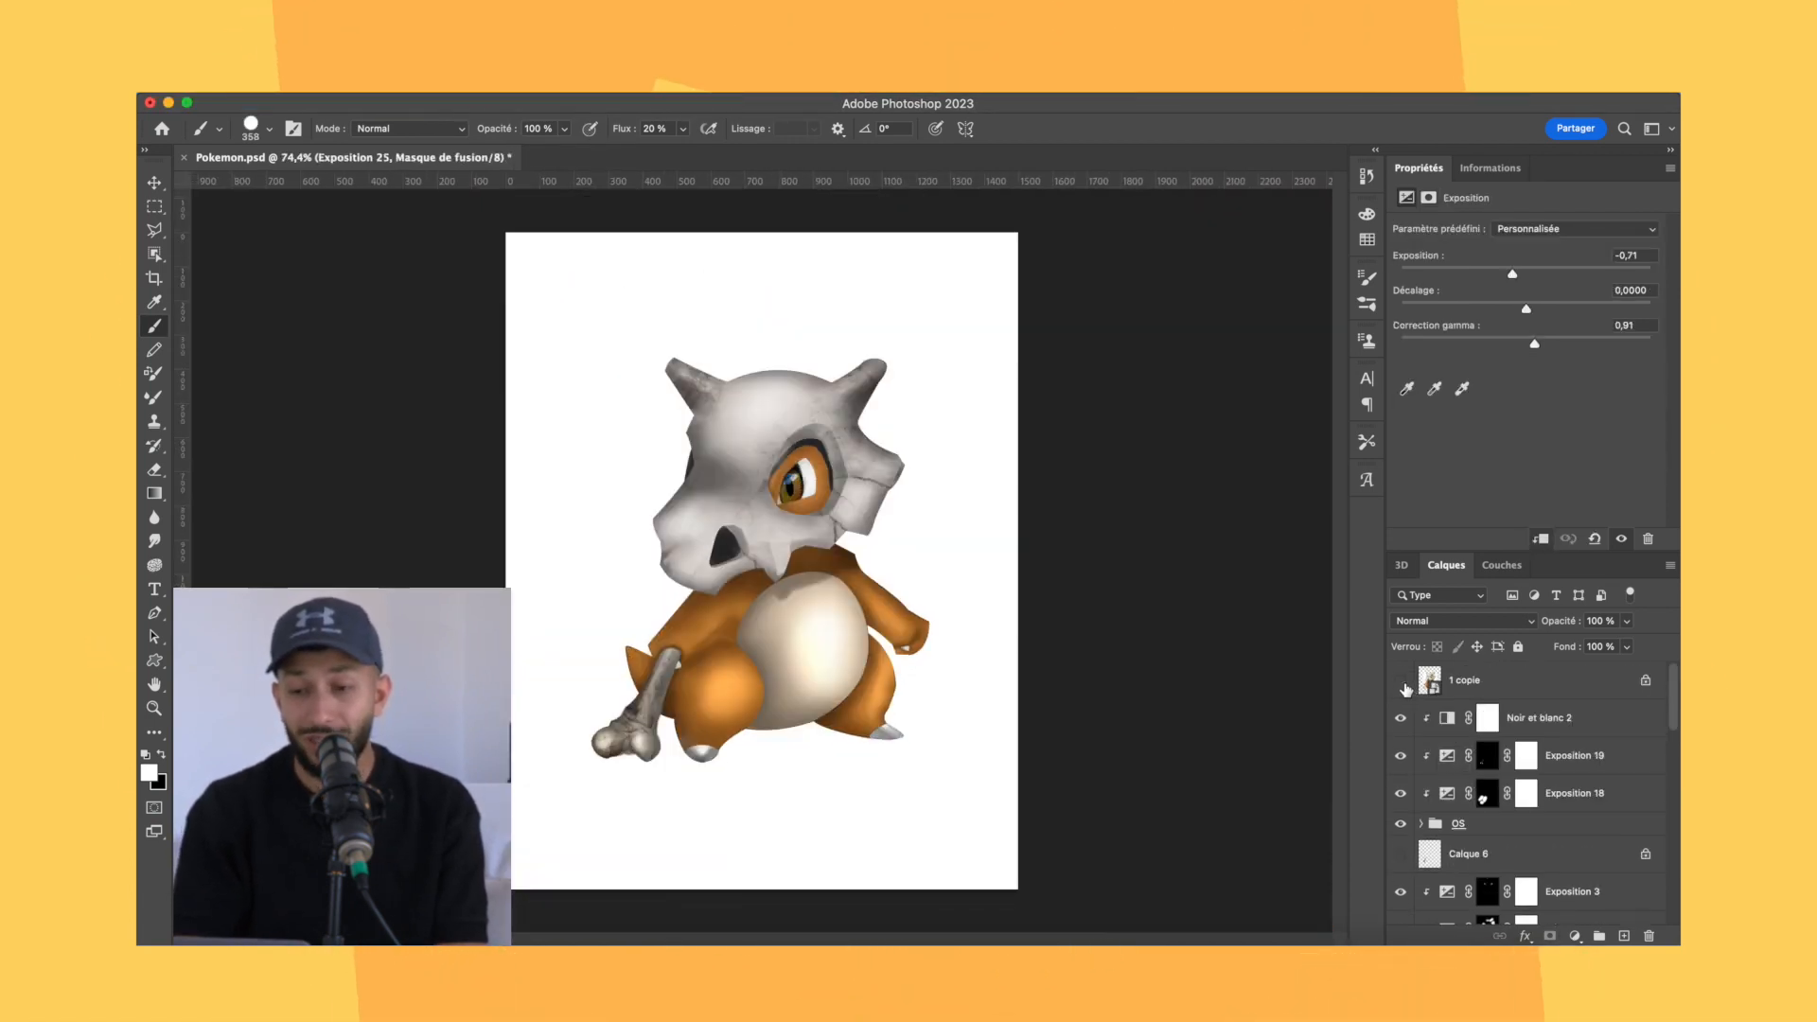
left_click(1401, 681)
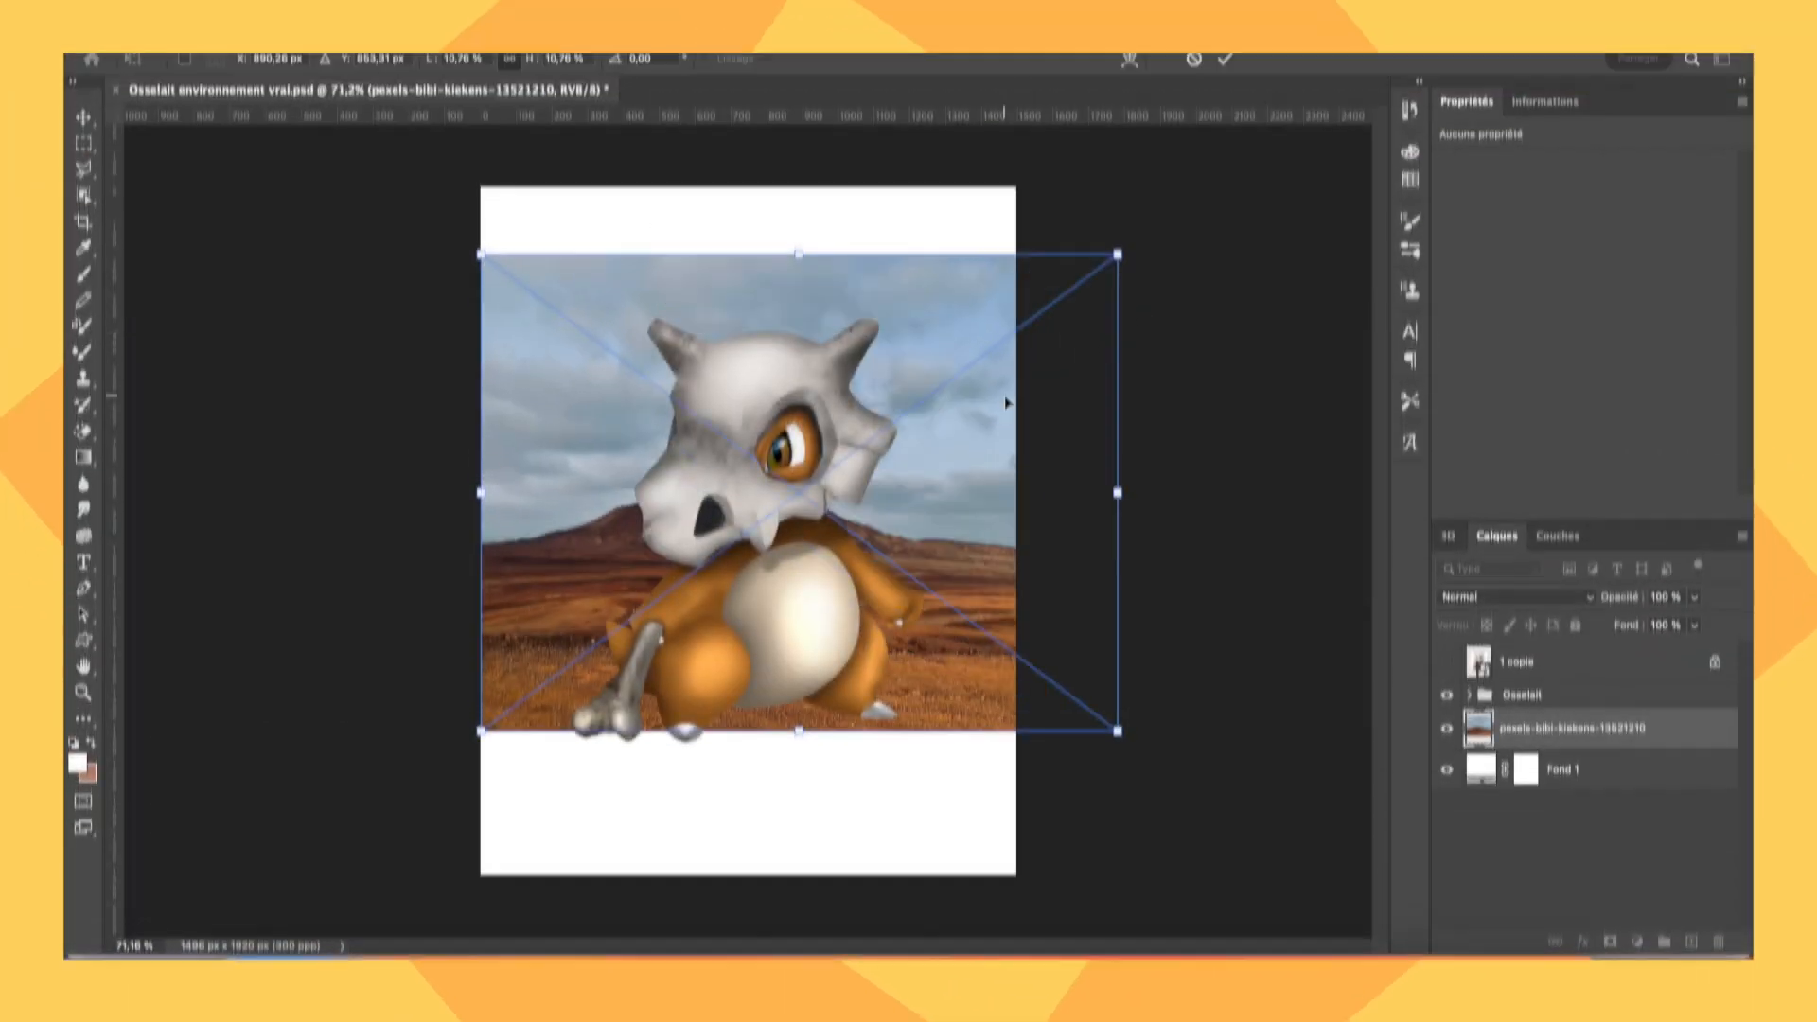
Enlarge the desert photo behind the character and apply a Perspective transform to shape it into the ground.
left_click_drag(800, 738, 859, 802)
right_click(811, 665)
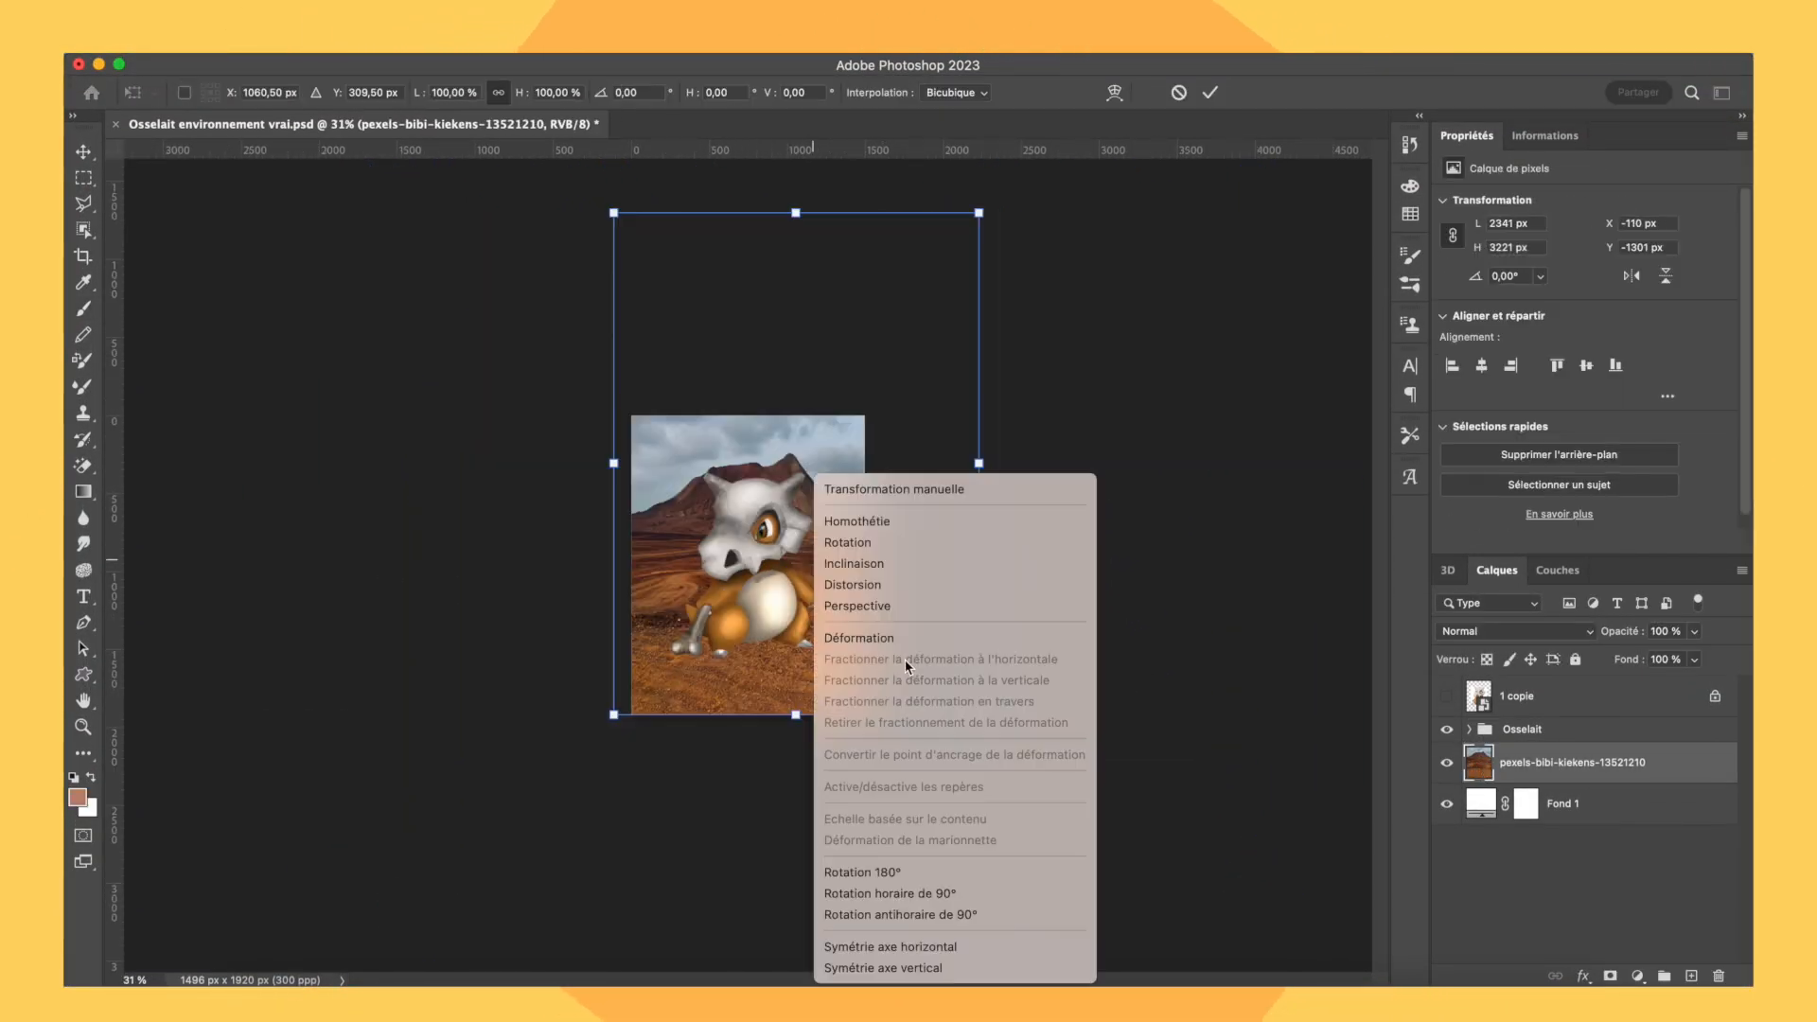
left_click(854, 605)
left_click_drag(829, 656, 792, 657)
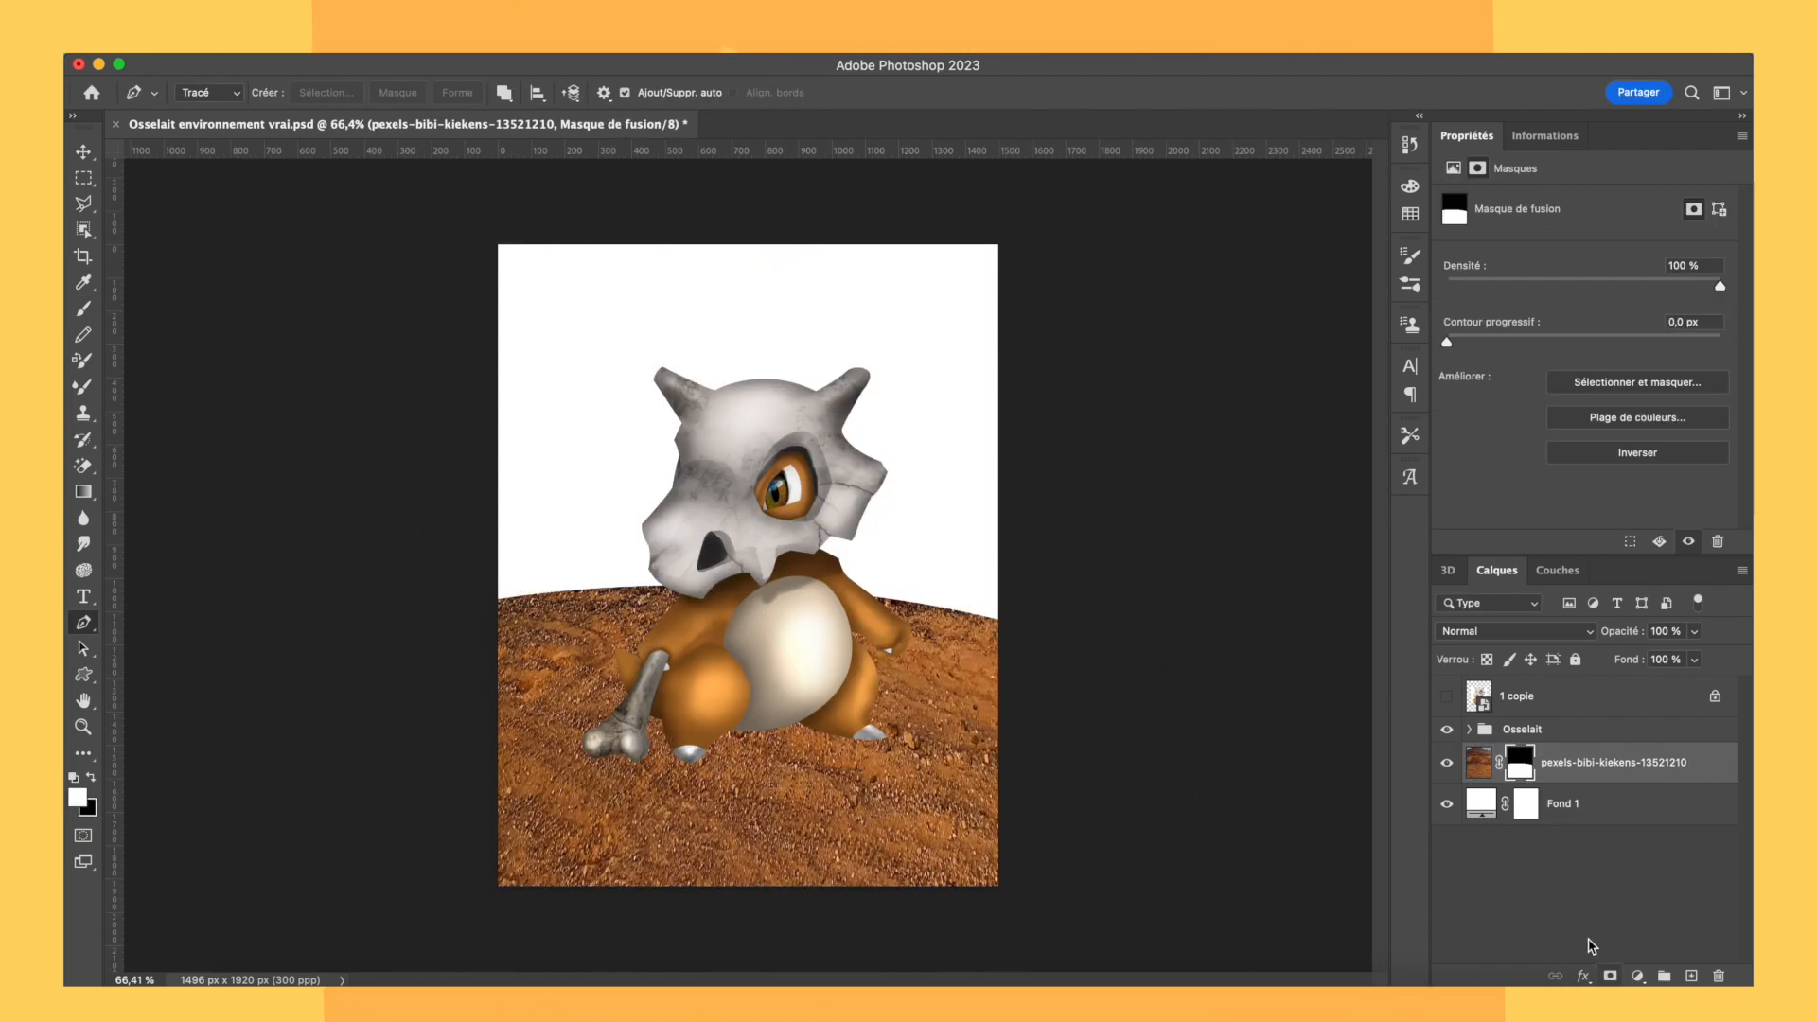
key("ctrl+t")
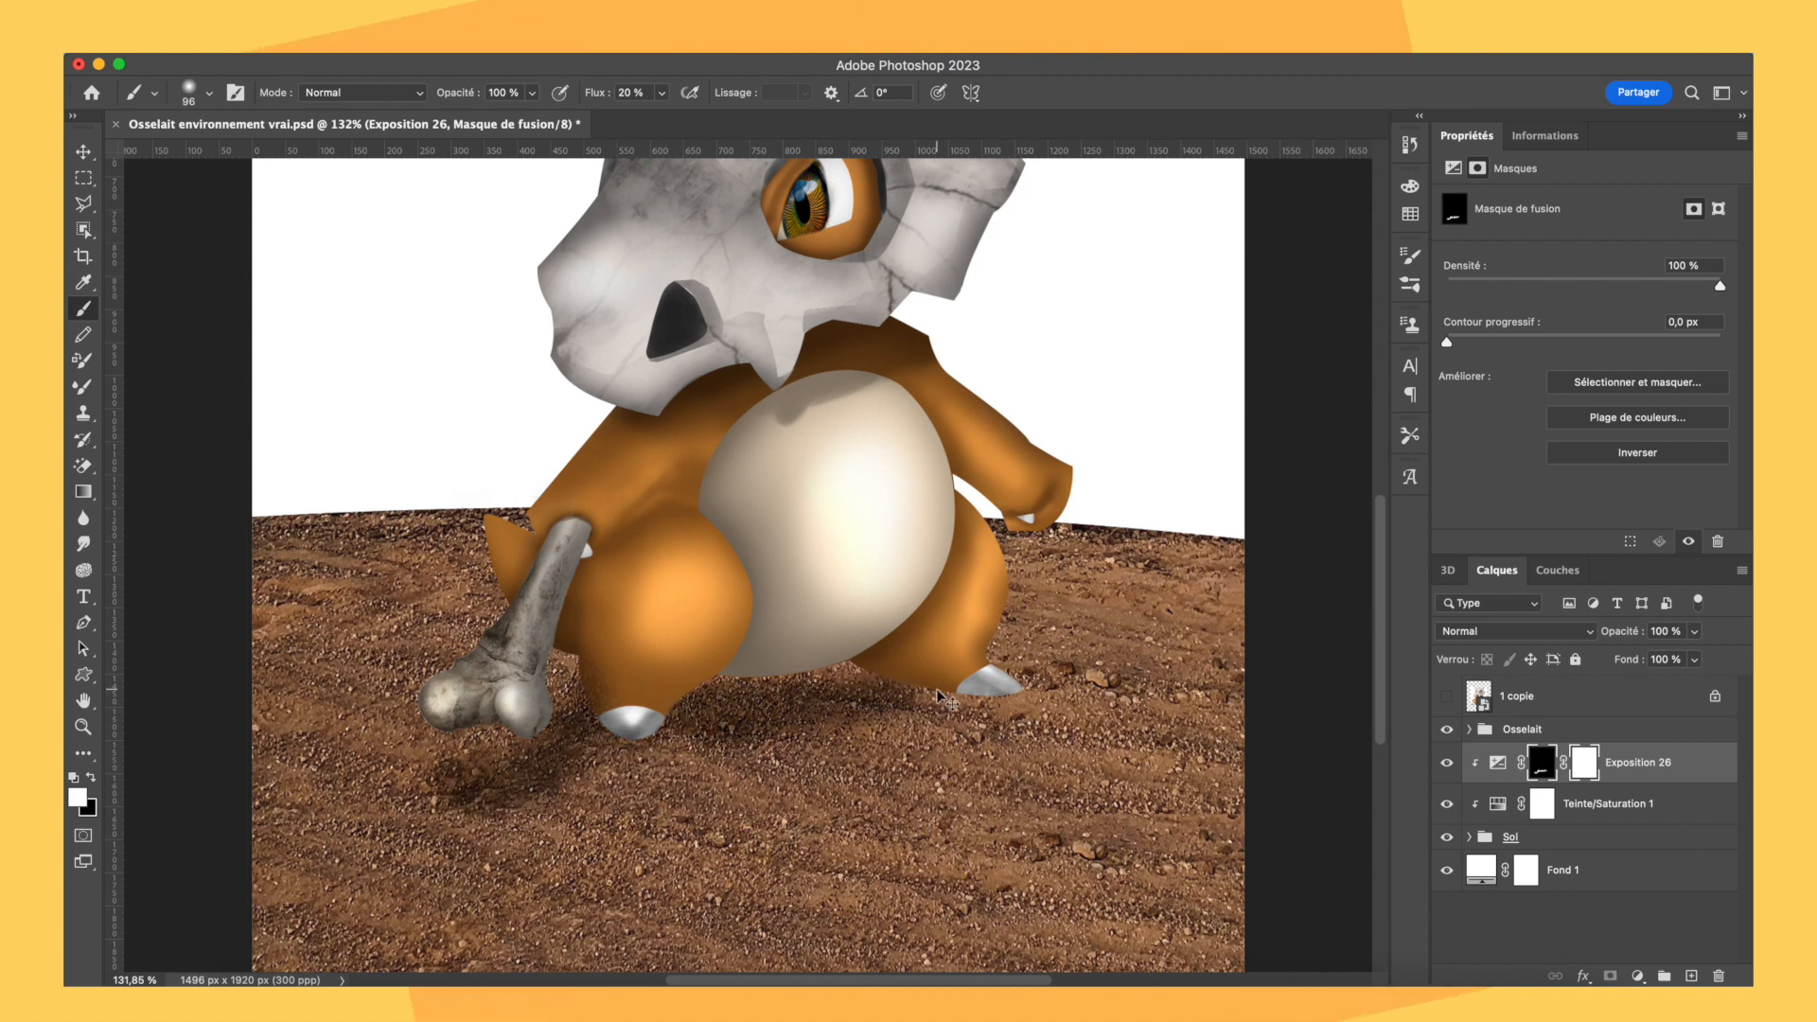
Paint the character's ground shadow behind the feet in the Exposition 26 mask with a soft 96 px brush.
scroll(947, 678, "down", 3)
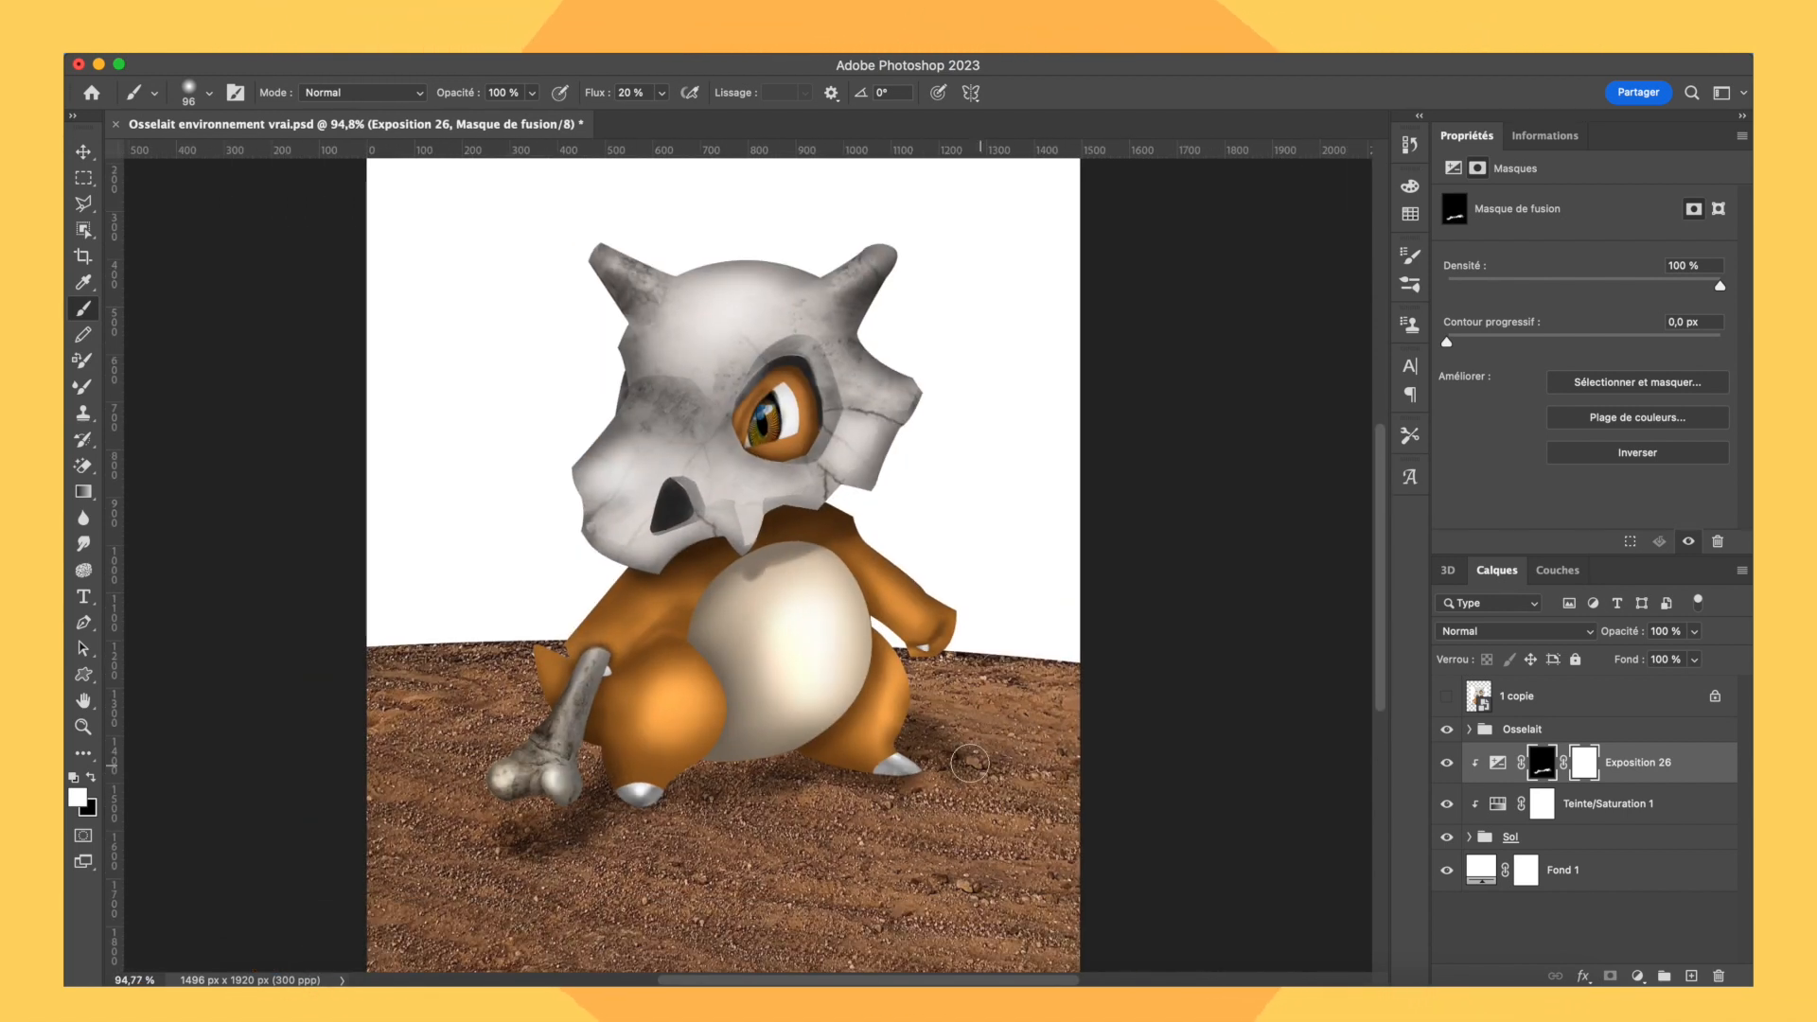
scroll(378, 681, "down", 3)
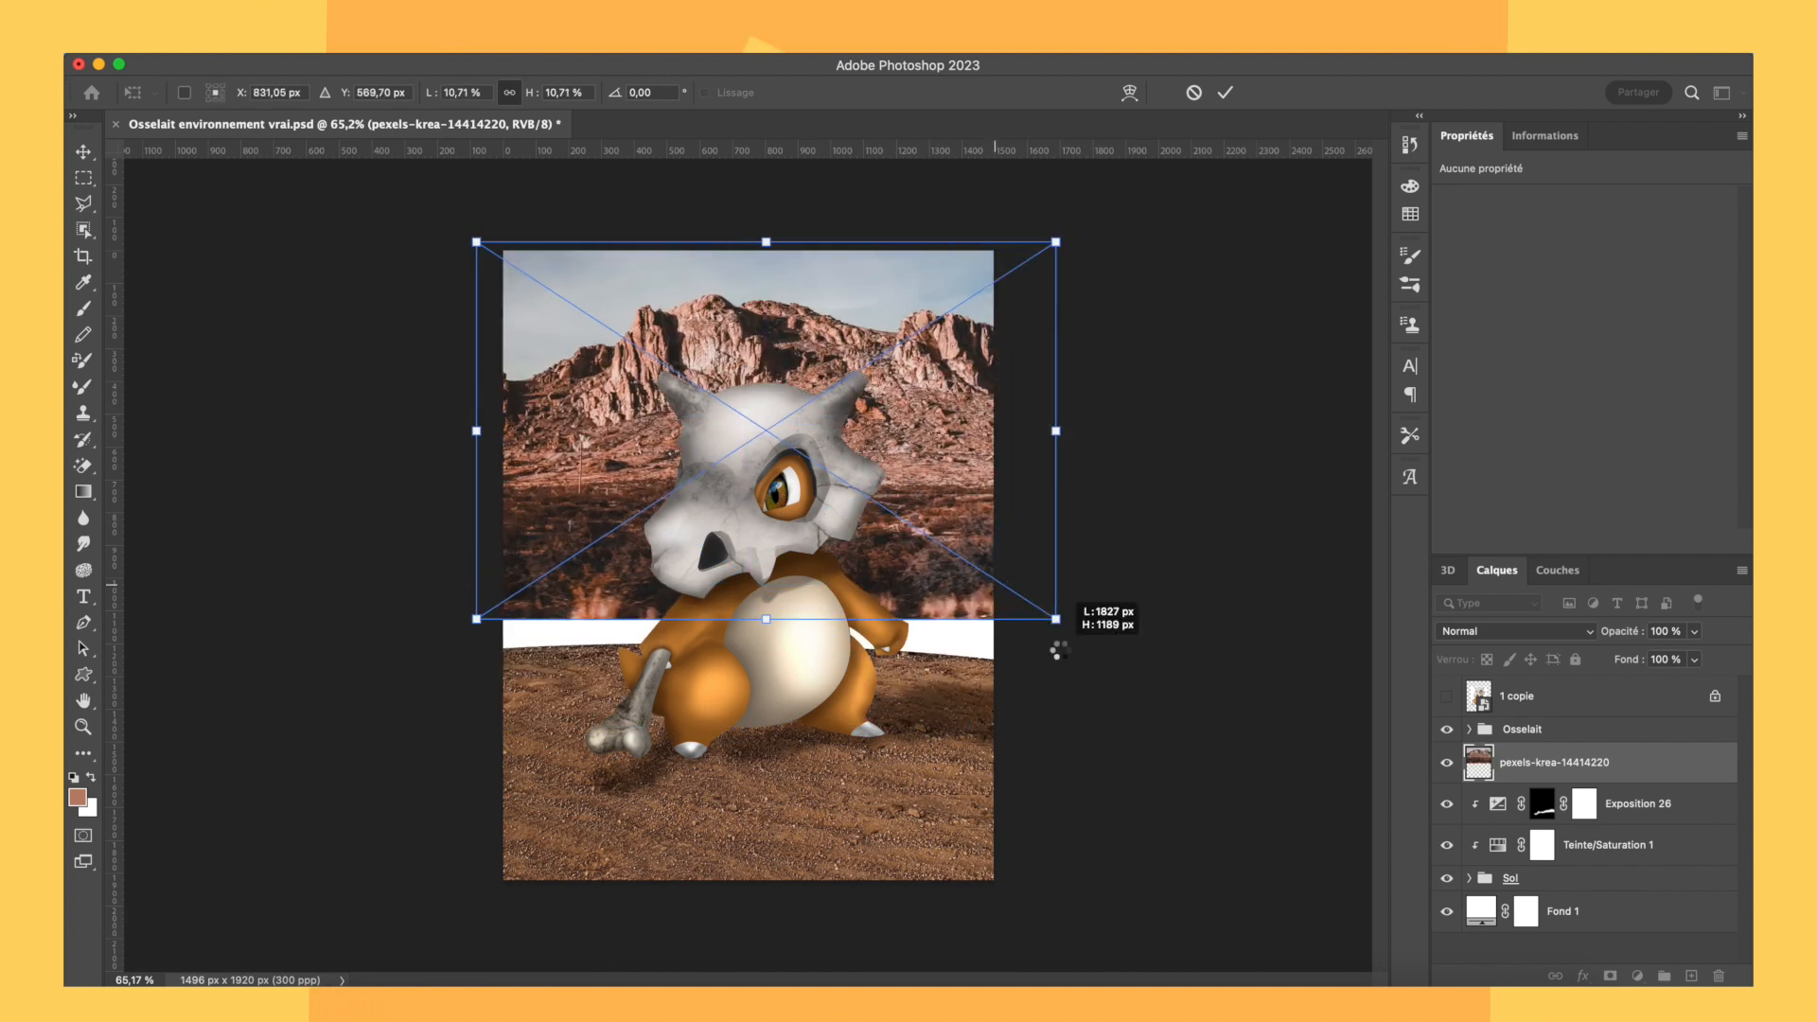
Scale the rocky mountain photo behind the character and move its masked rocks down to the horizon.
left_click_drag(1063, 609, 868, 454)
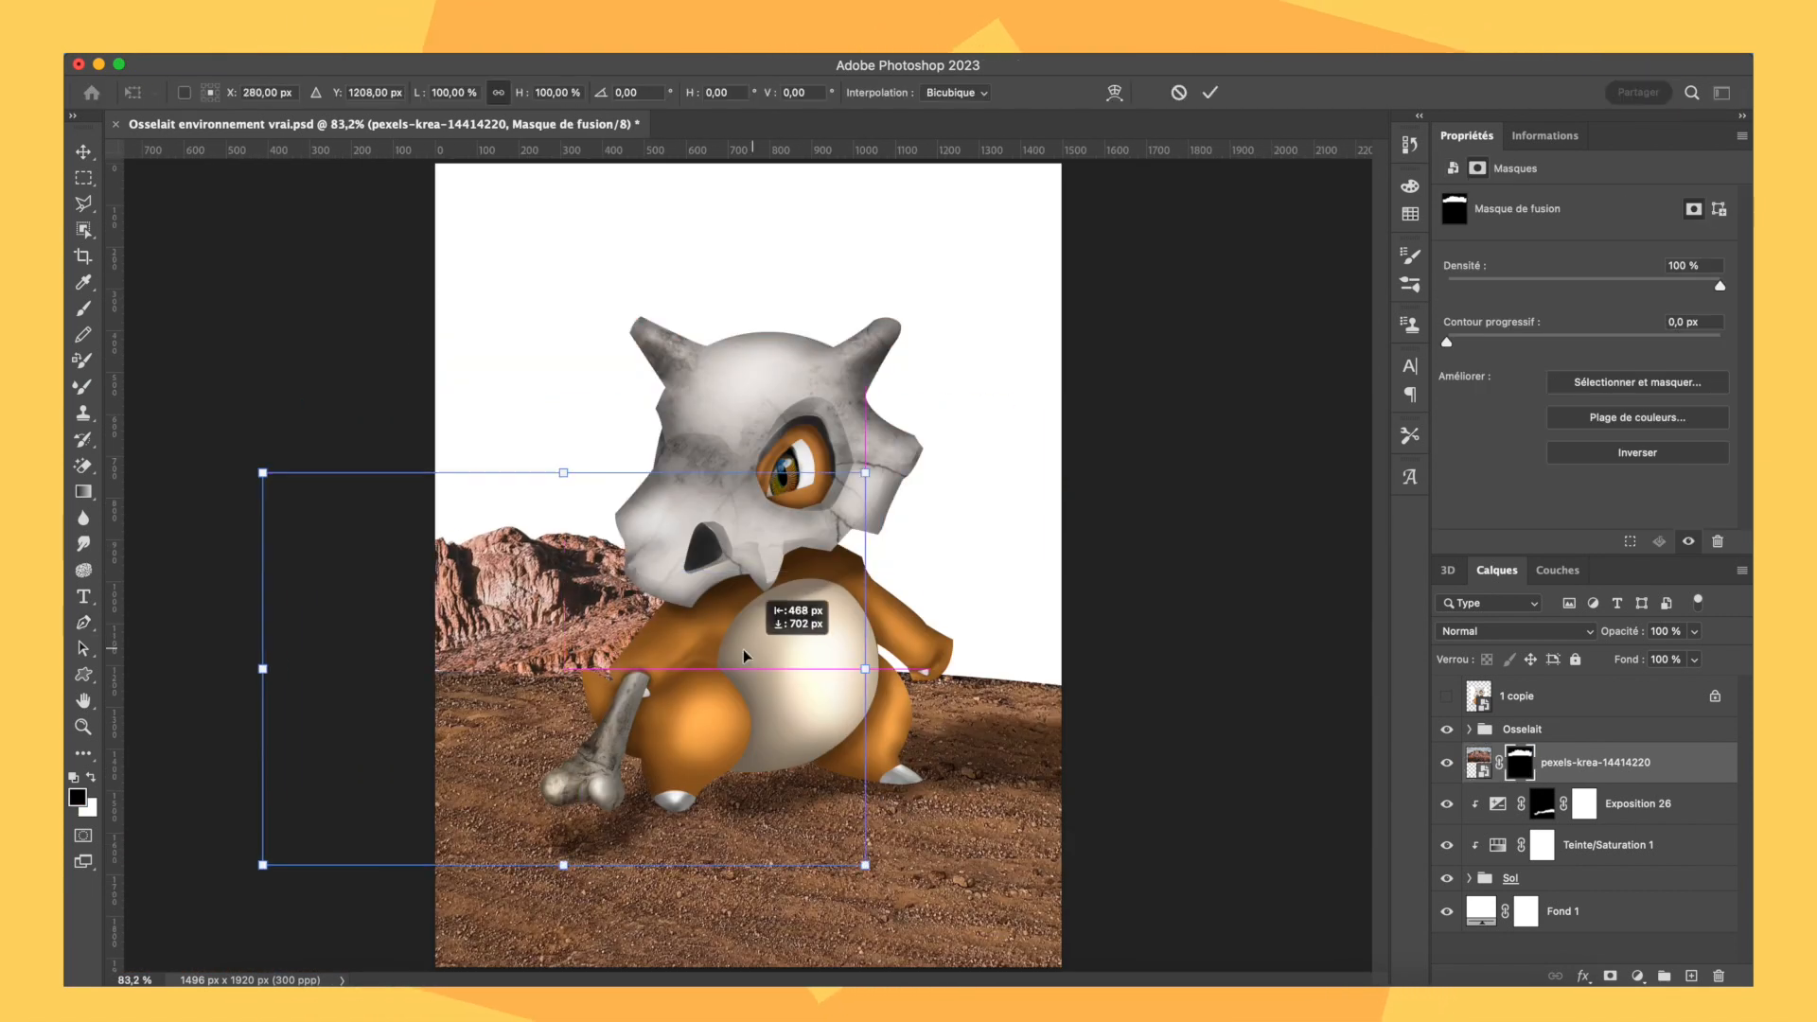
left_click_drag(442, 638, 945, 647)
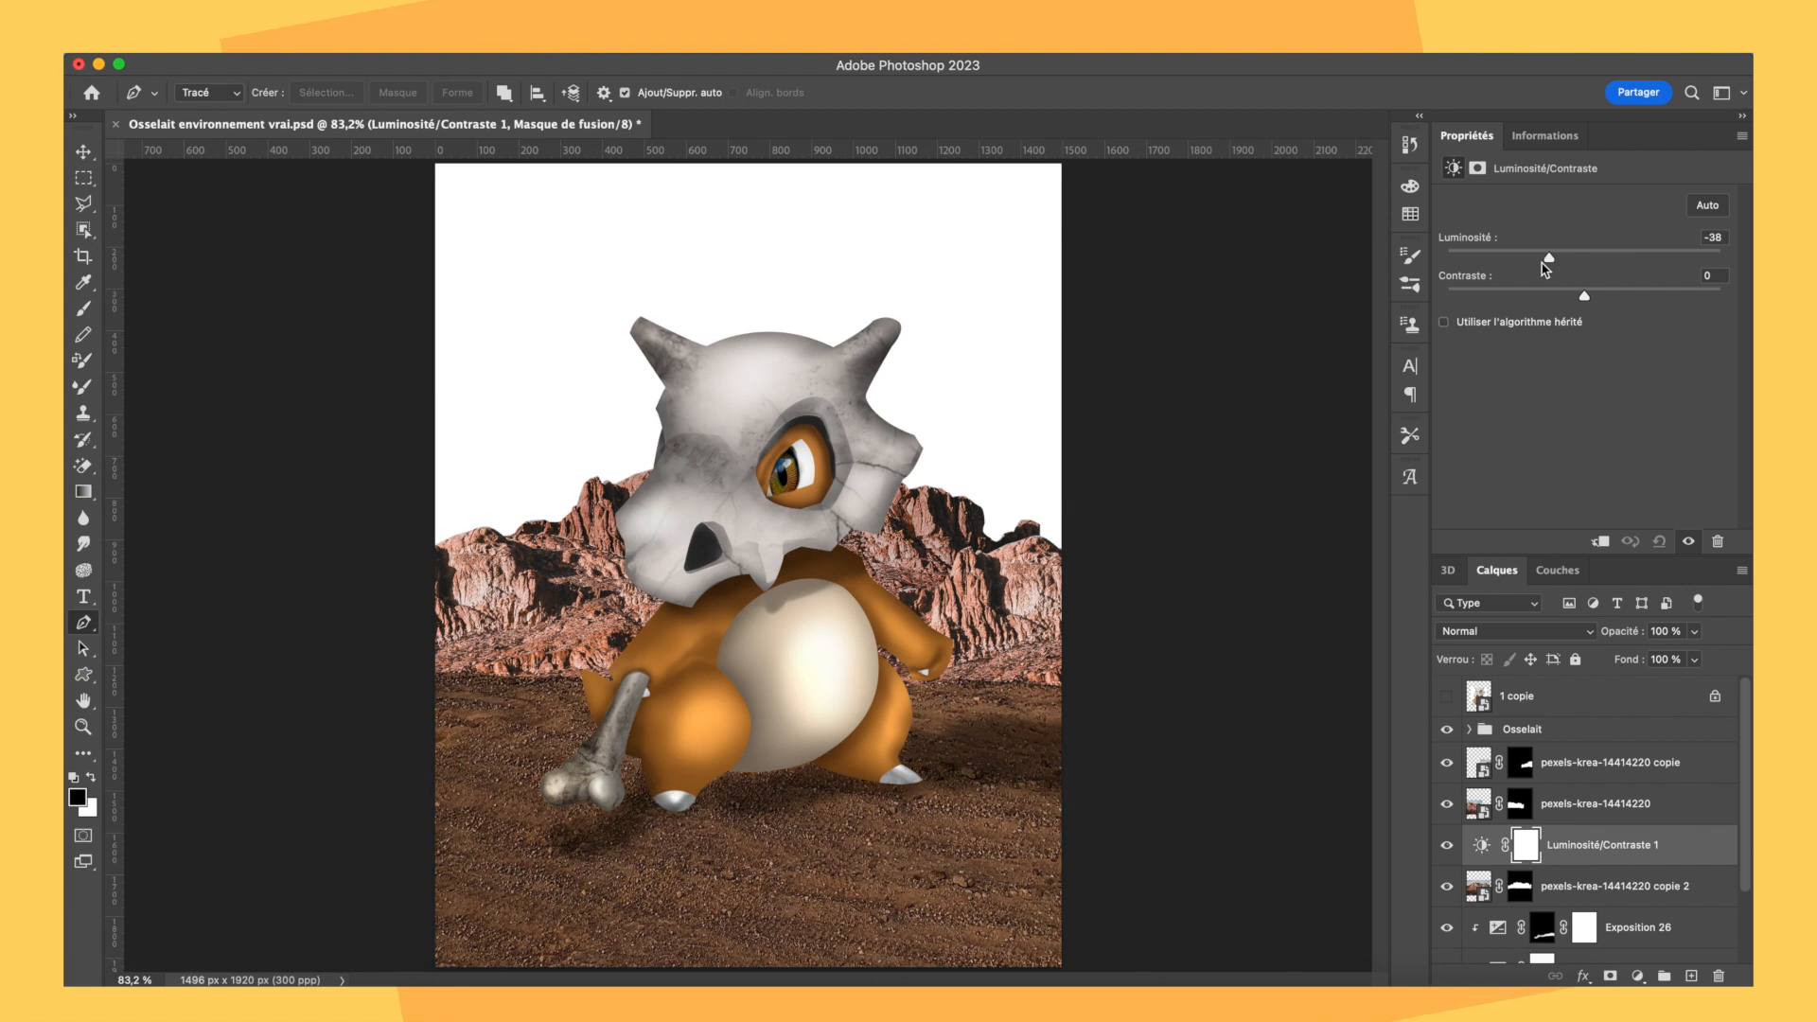
Darken the mountains with a Luminosité/Contraste adjustment at brightness -61, then select the rear mountain copy.
left_click_drag(1585, 257, 1541, 259)
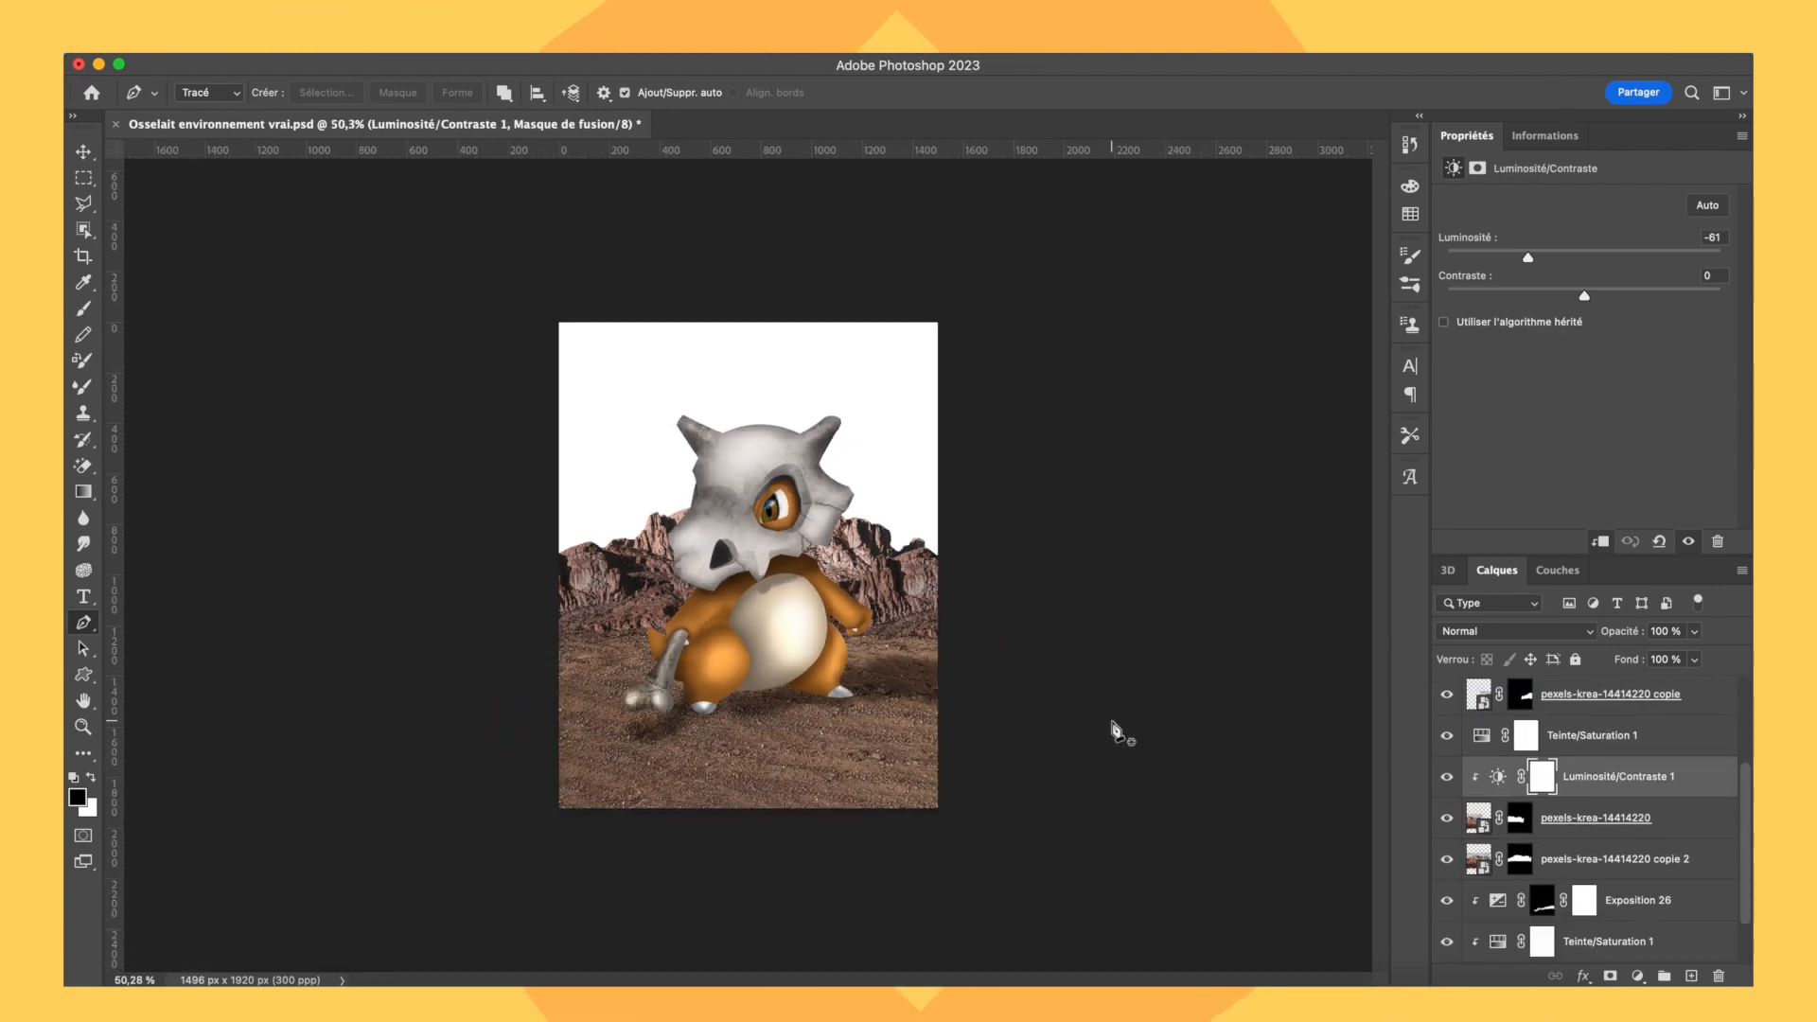
left_click(1694, 858)
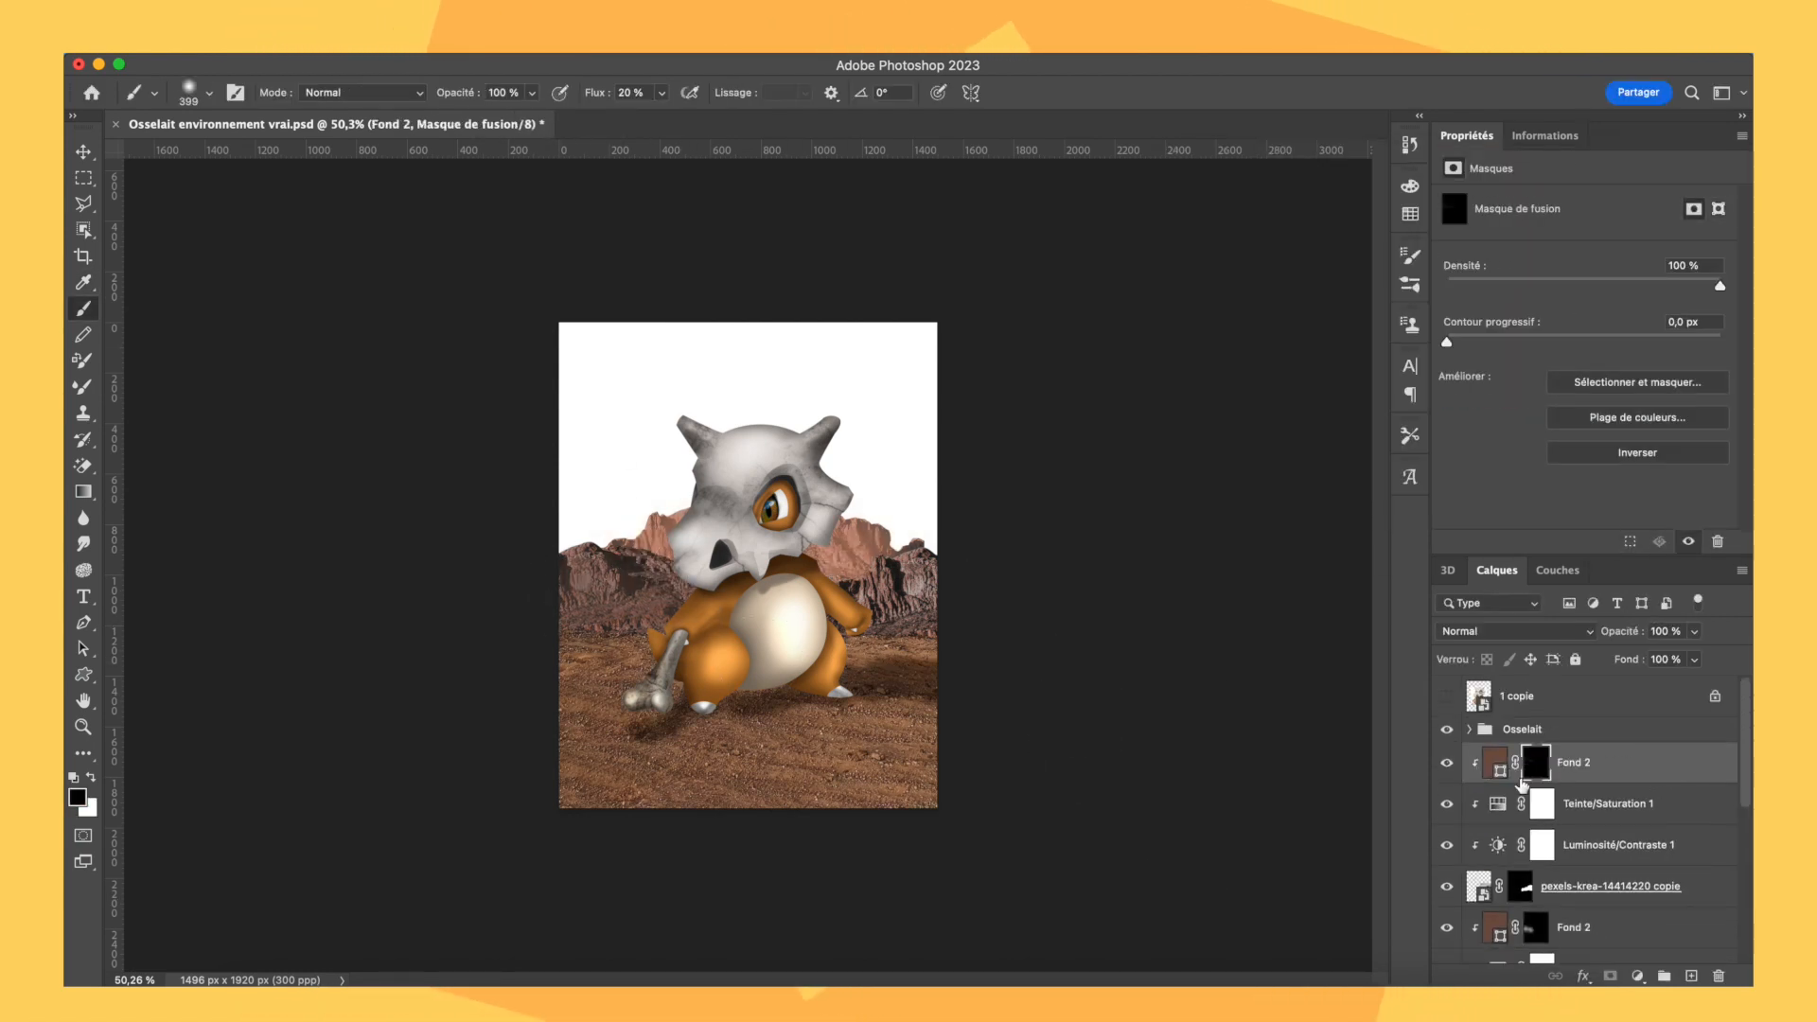
Add an Exposition adjustment to the mountains and shade the ground along their base with a 127 px brush.
left_click(1638, 976)
left_click(1581, 653)
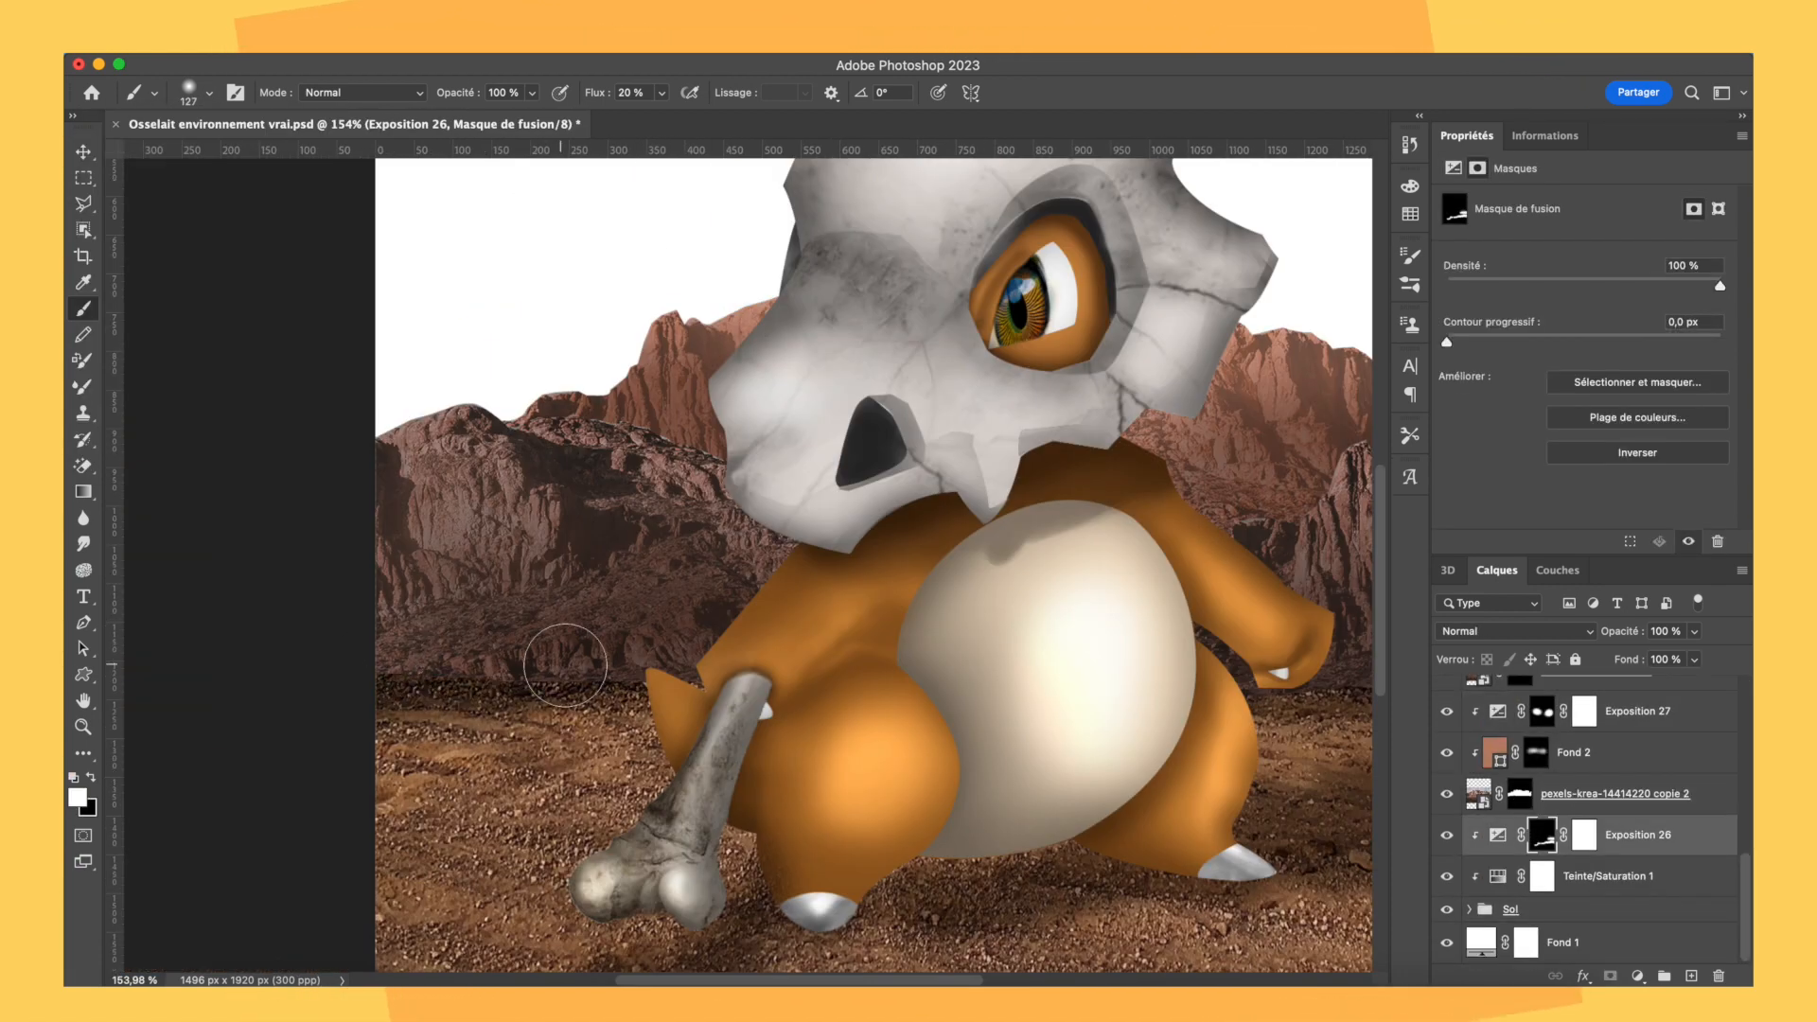
scroll(1640, 837, "up", 2)
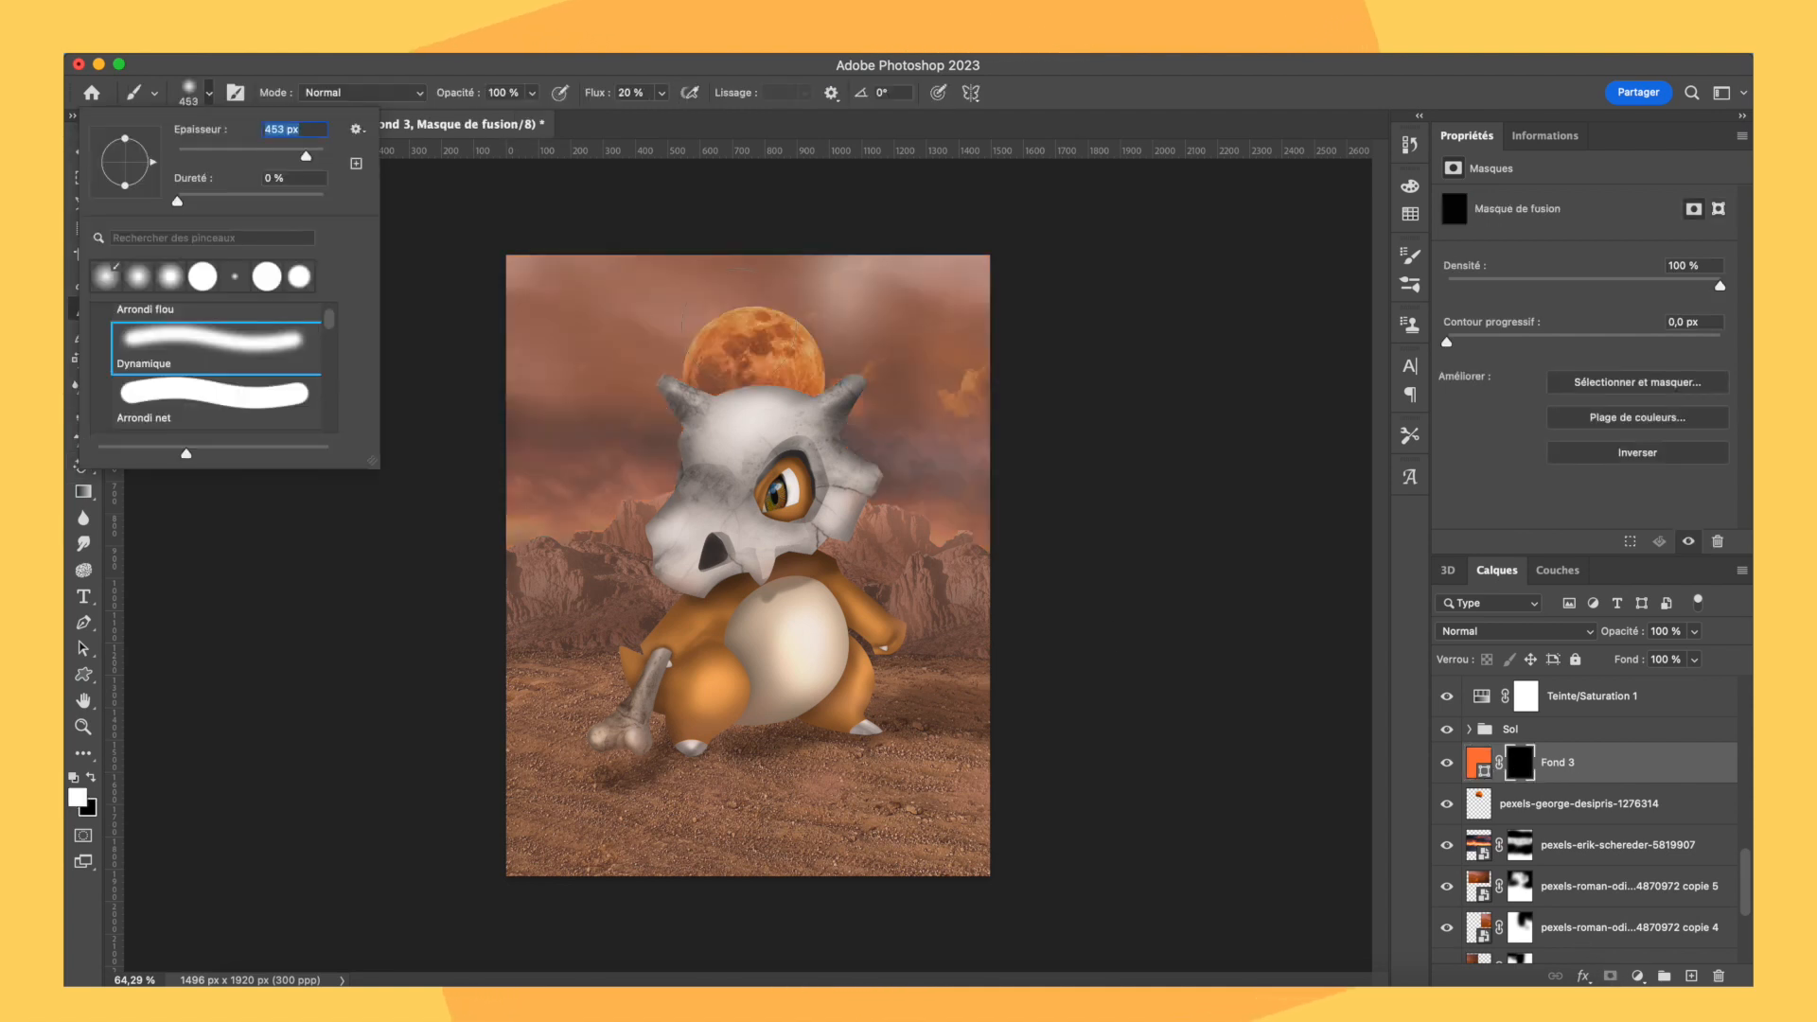
Paint an orange glow around the moon in the Fond 3 mask with a soft 453 px brush and set its colour to fb824a.
key("Return")
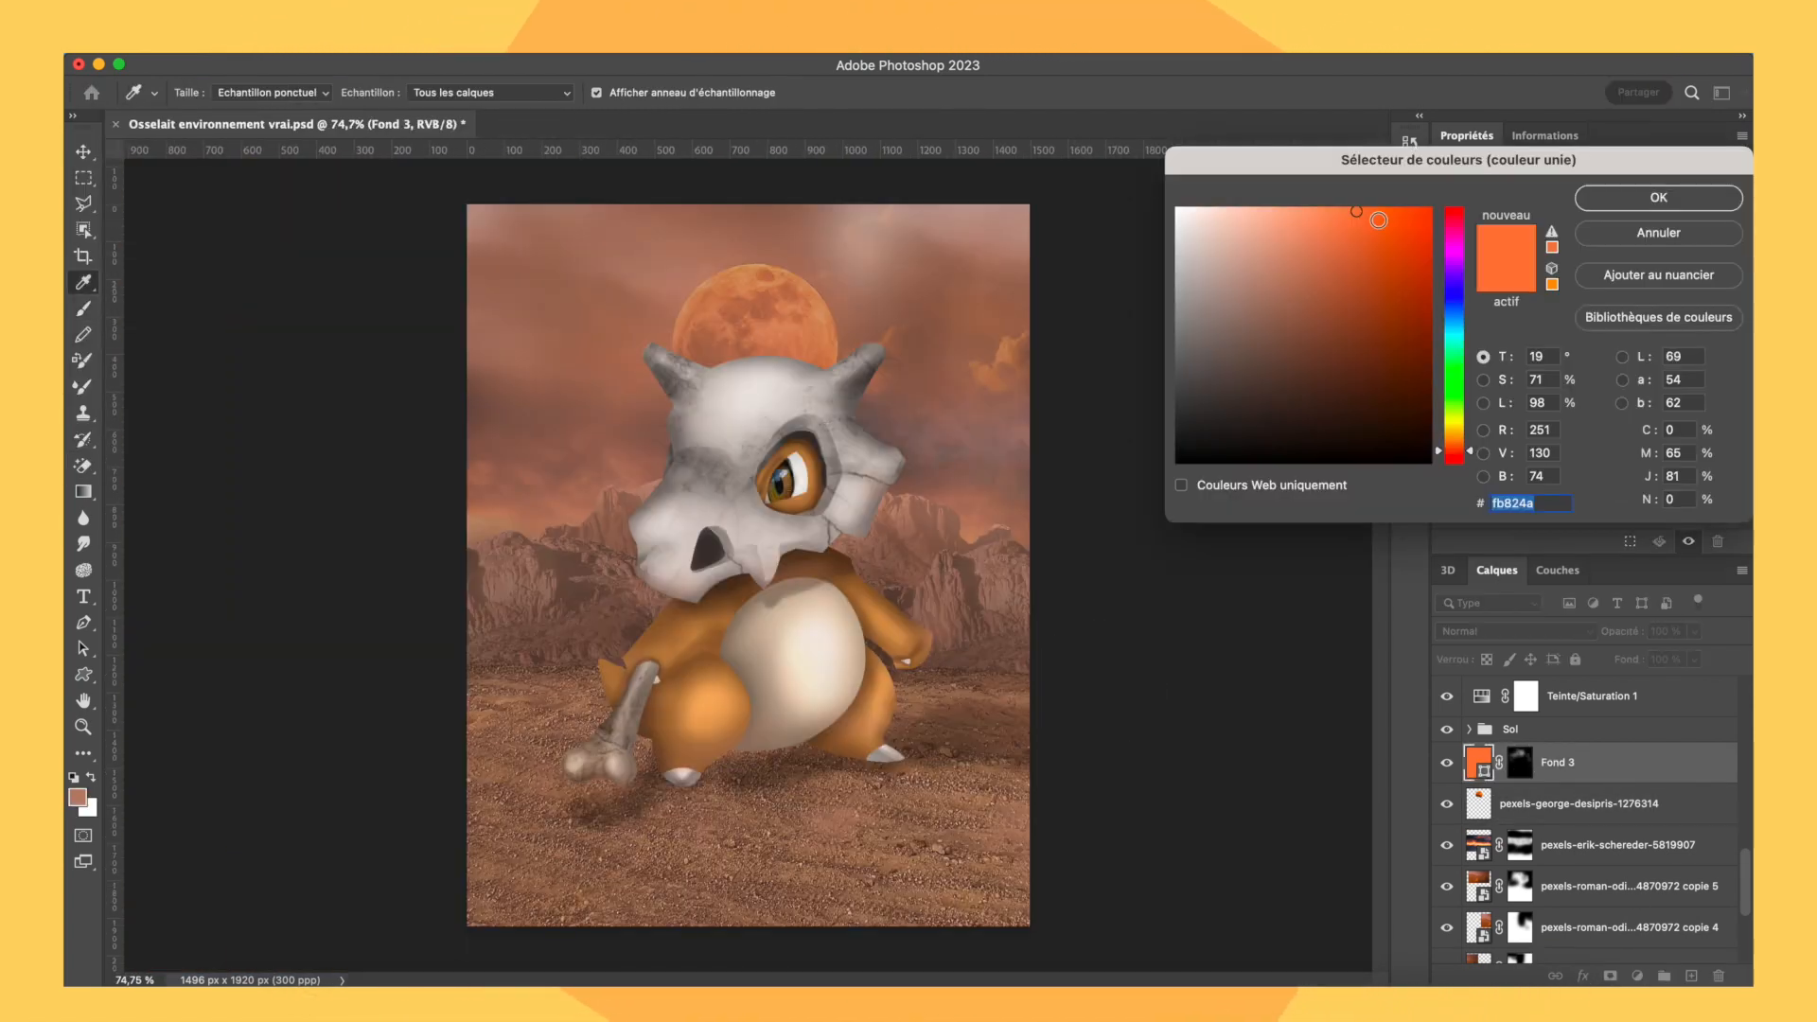
key("Return")
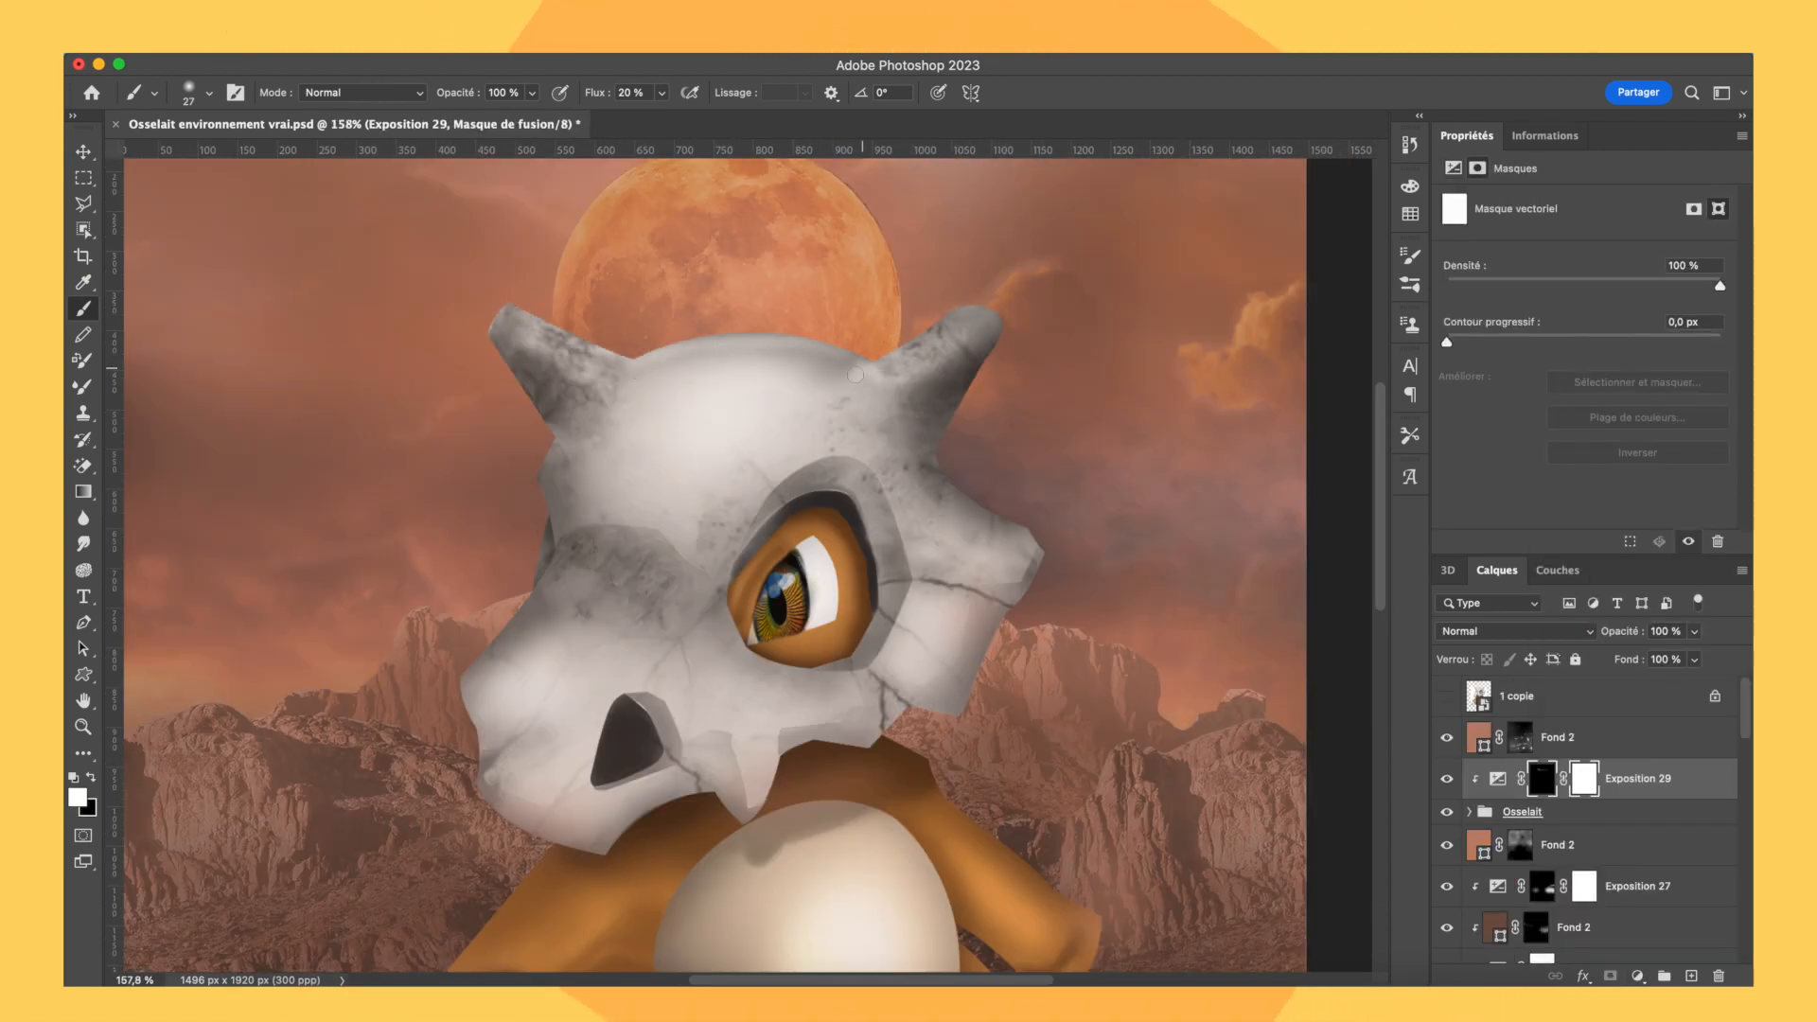
Paint rim highlights along the edges of the skull, horns and body in the Exposition 29 mask.
left_click_drag(486, 442, 486, 519)
left_click_drag(951, 317, 538, 317)
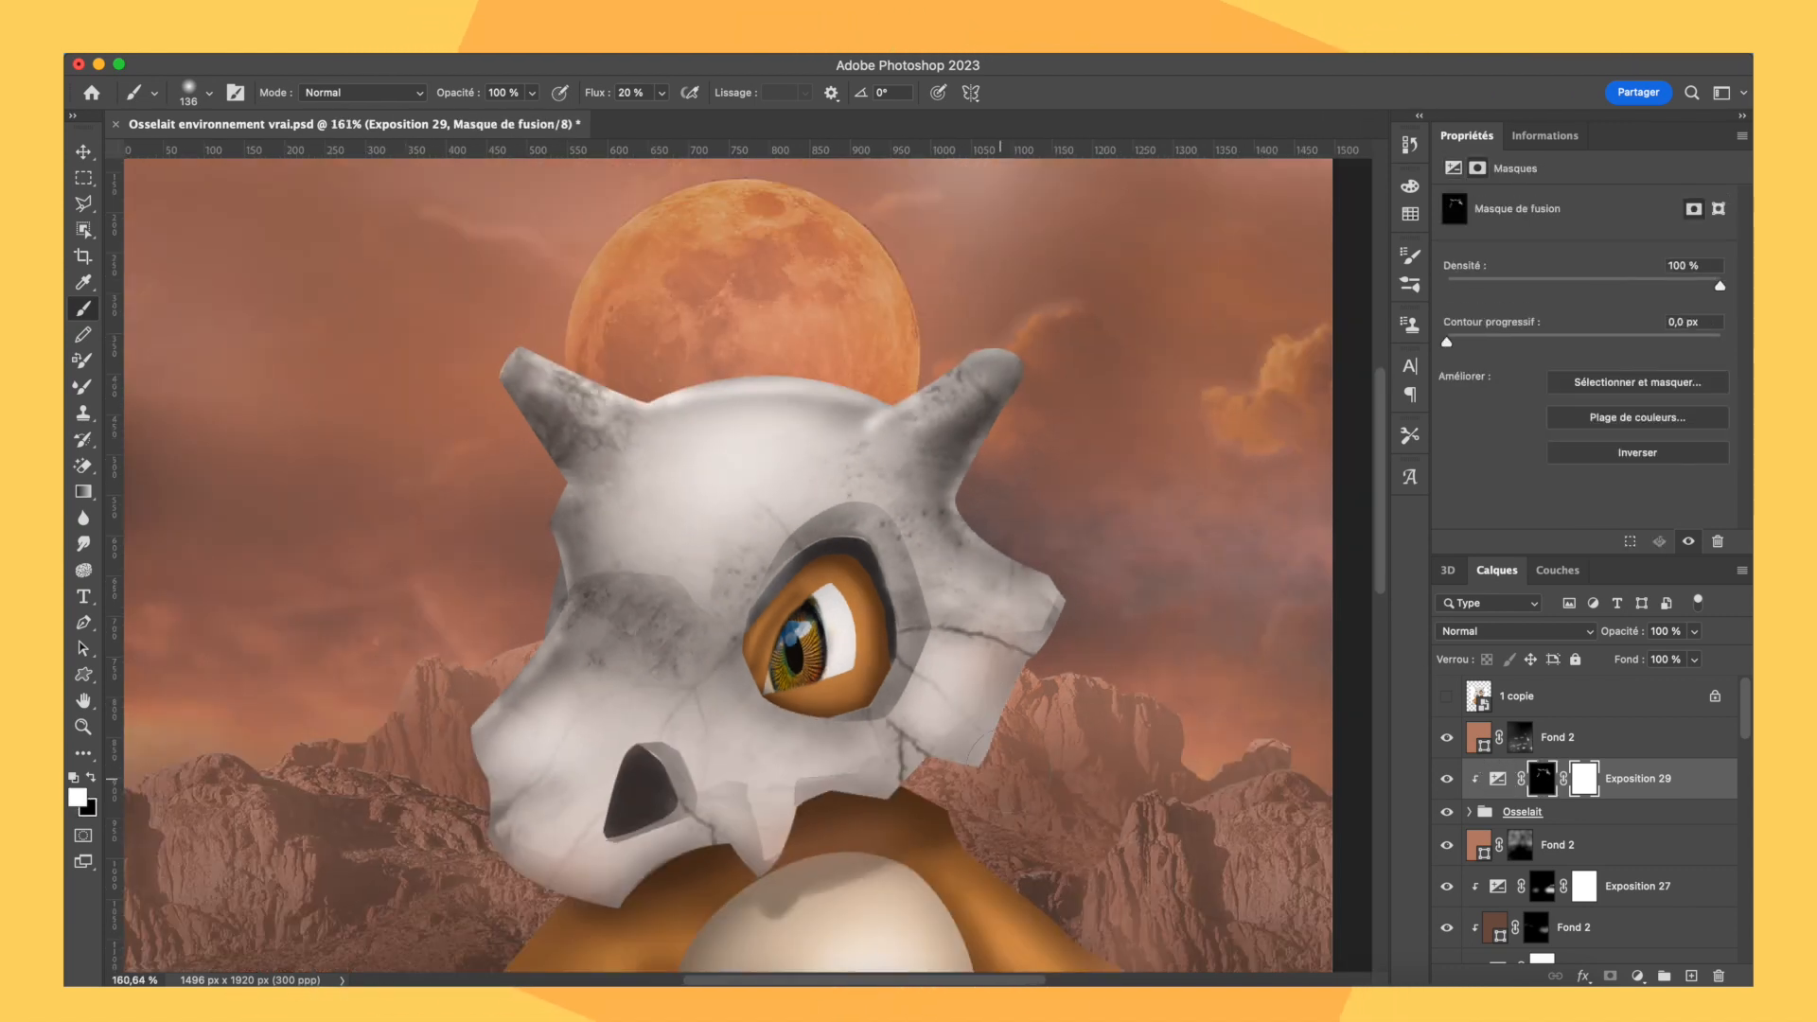
scroll(730, 615, "down", 10)
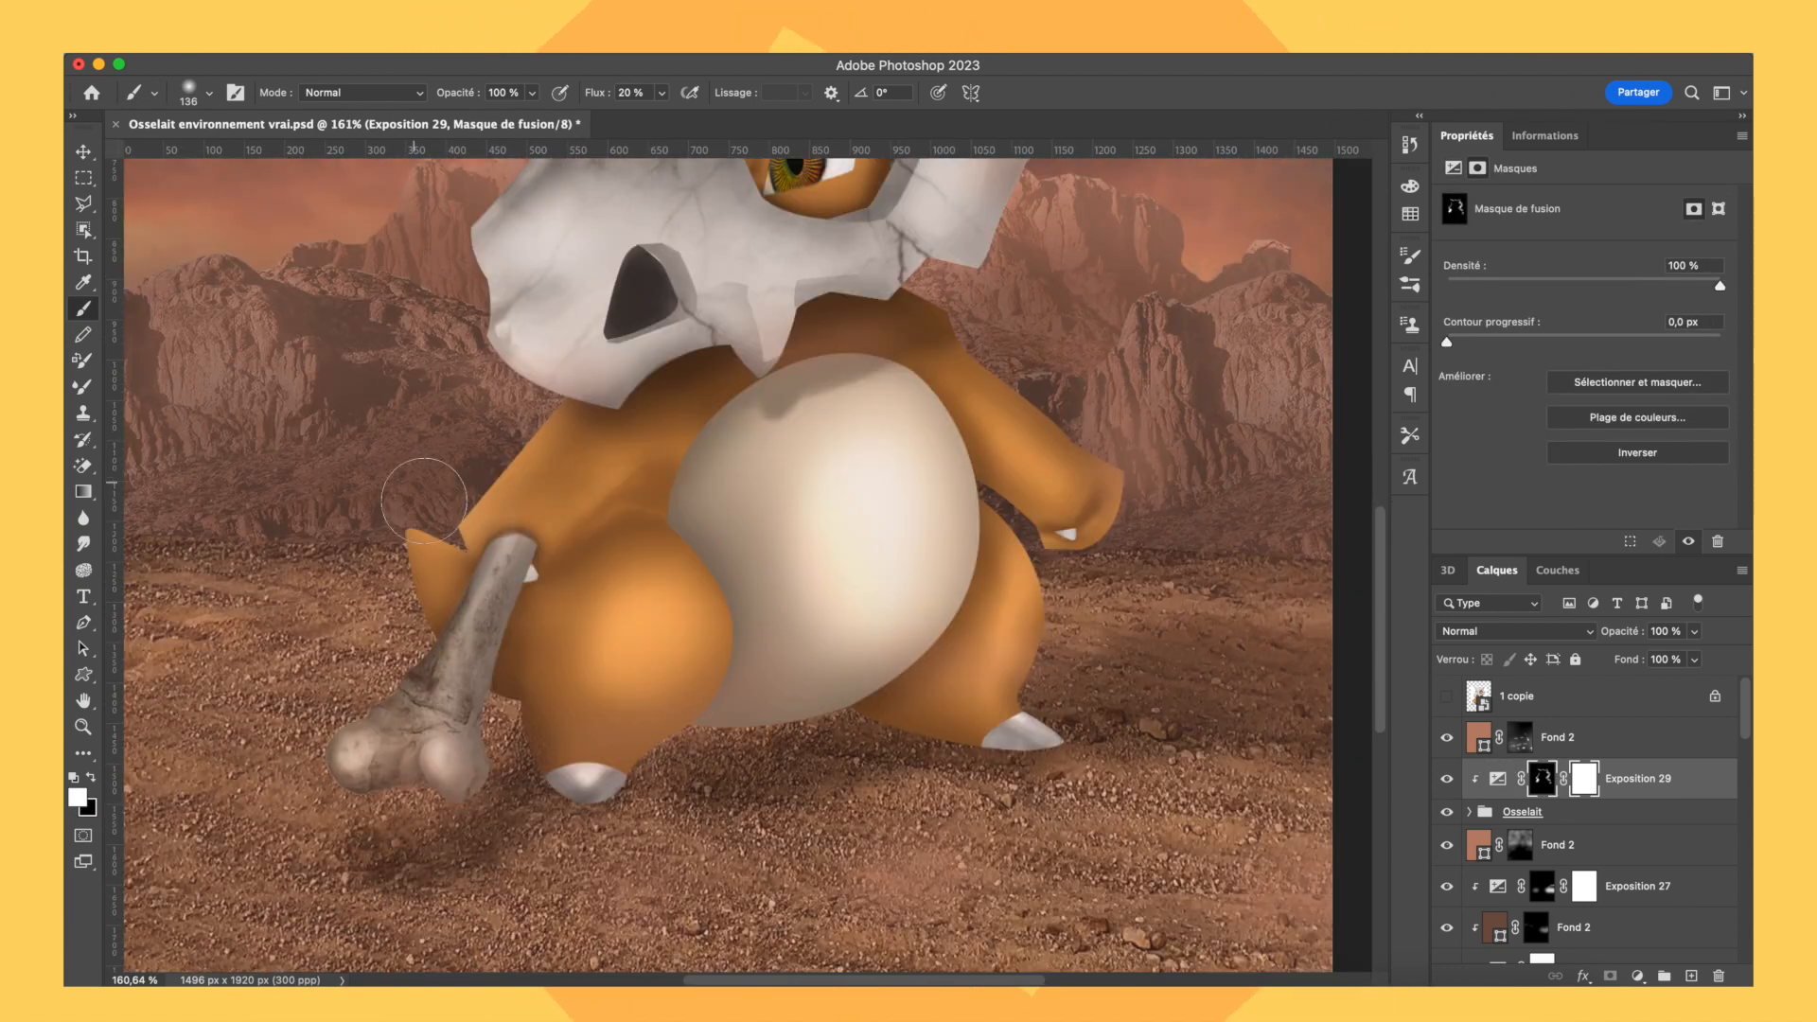
left_click_drag(729, 615, 833, 617)
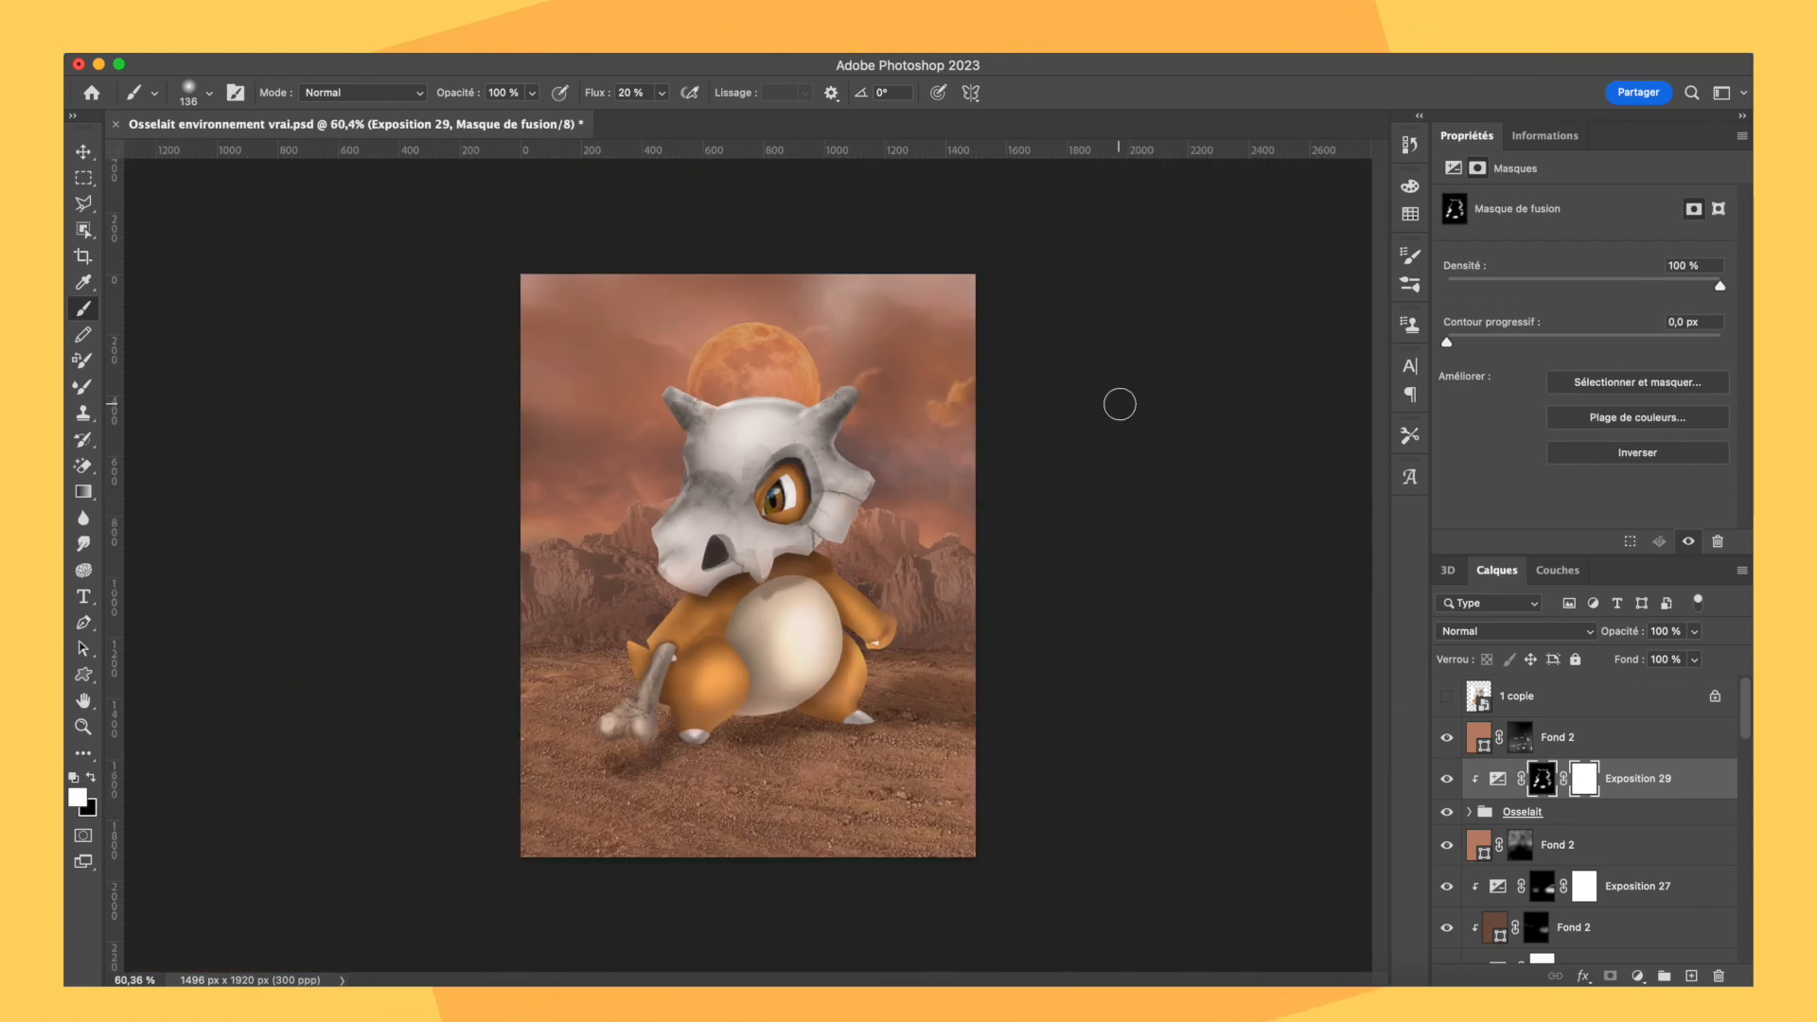
Open the Exposition 29 settings and add a Teinte/Saturation adjustment above that layer.
scroll(1120, 402, "up", 3)
left_click(1638, 976)
left_click(1498, 779)
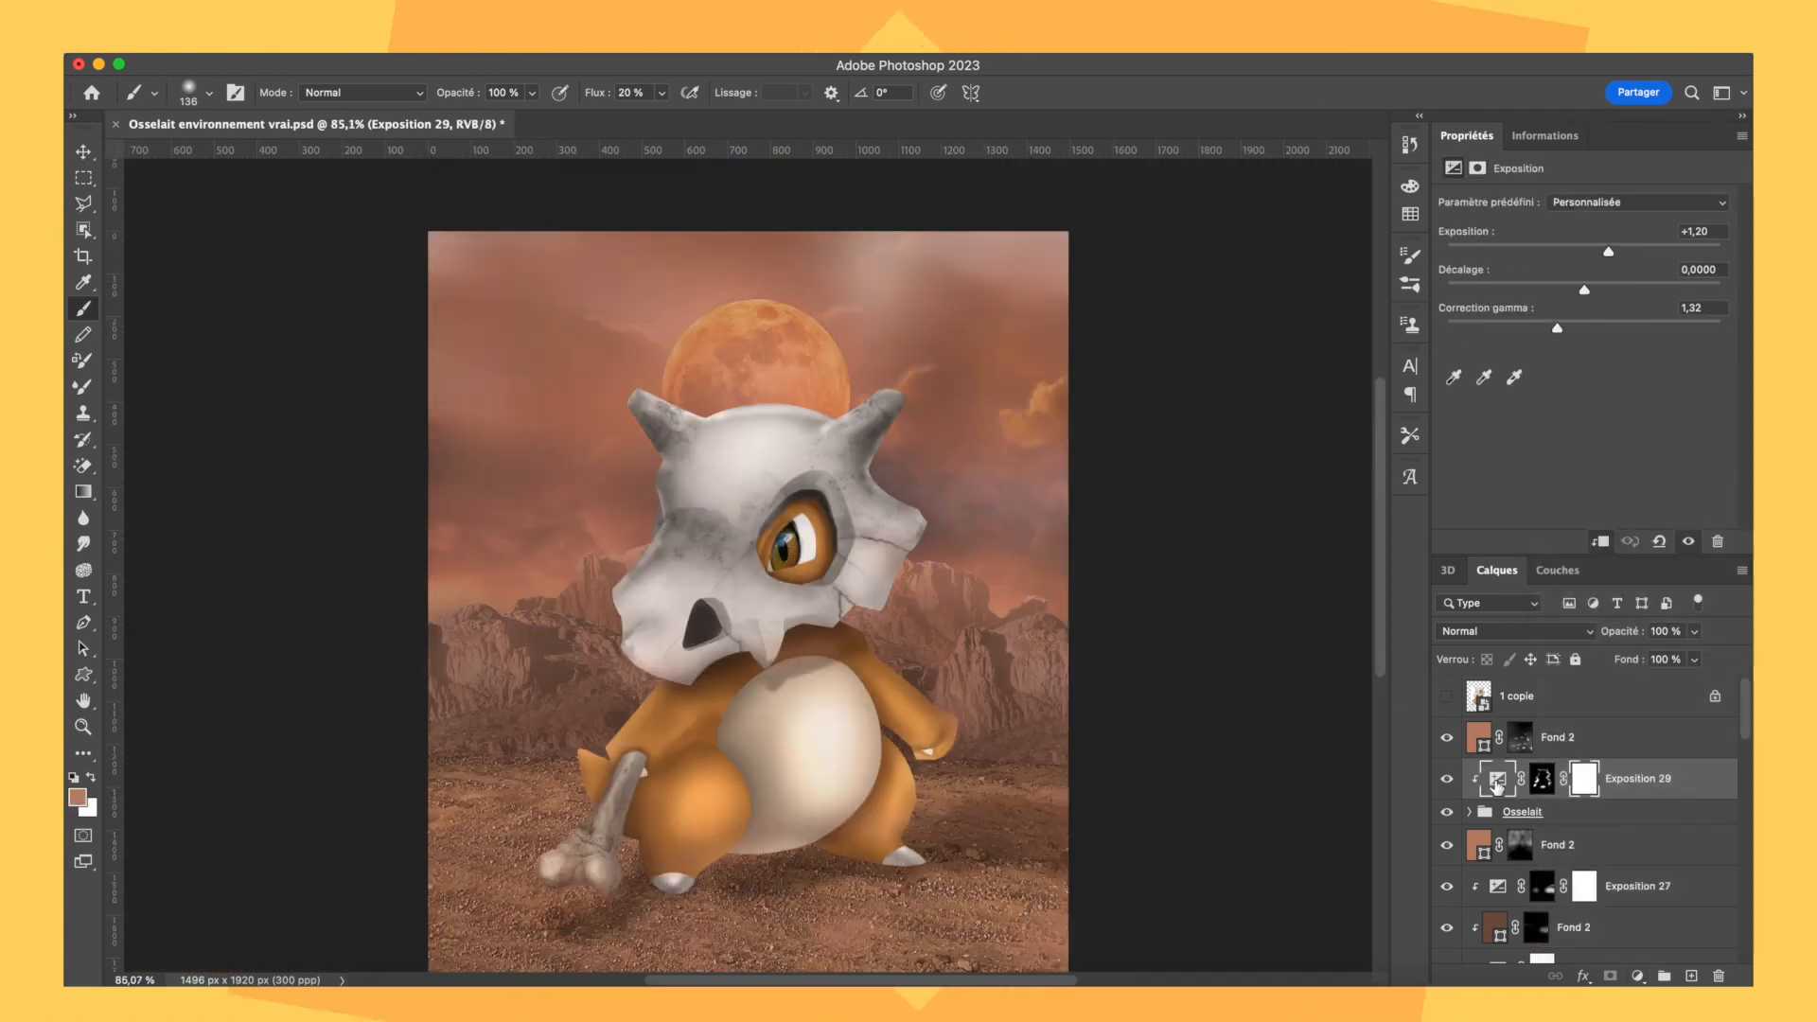
left_click(1582, 710)
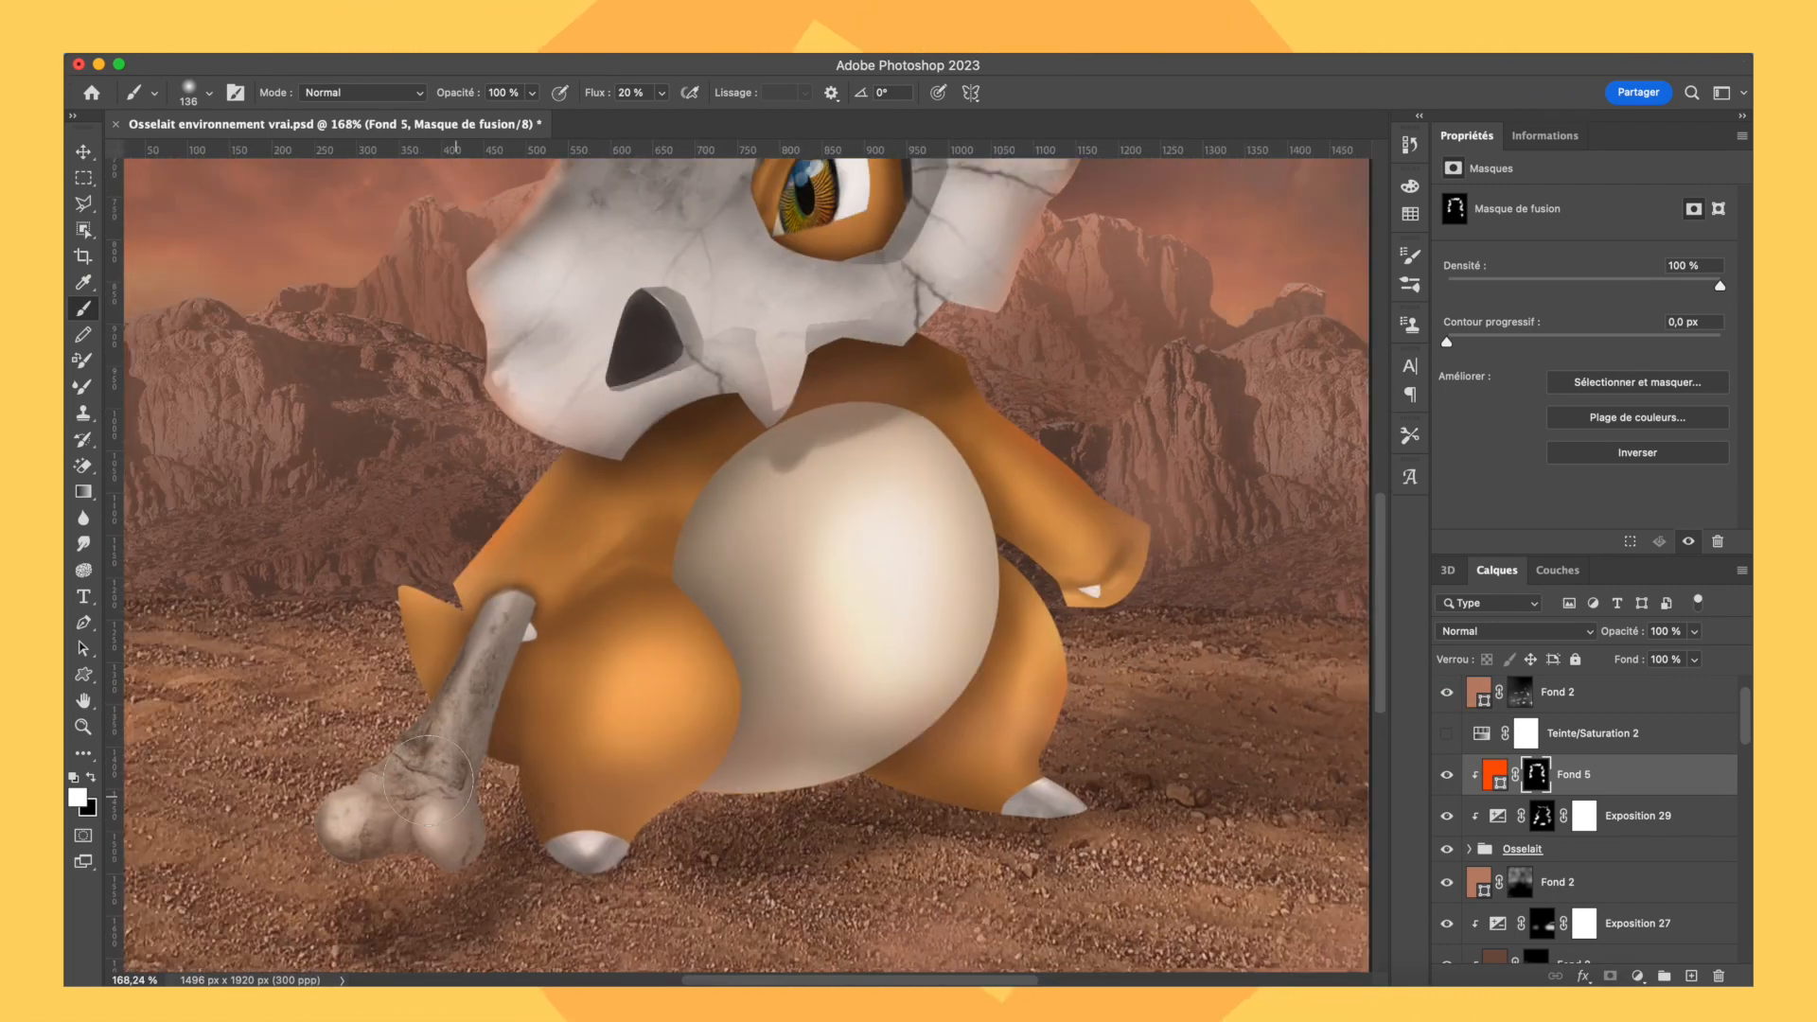
Paint an orange rim light along the top of the skull and horns in the Fond 5 mask with a 43 px brush.
scroll(490, 535, "left", 3)
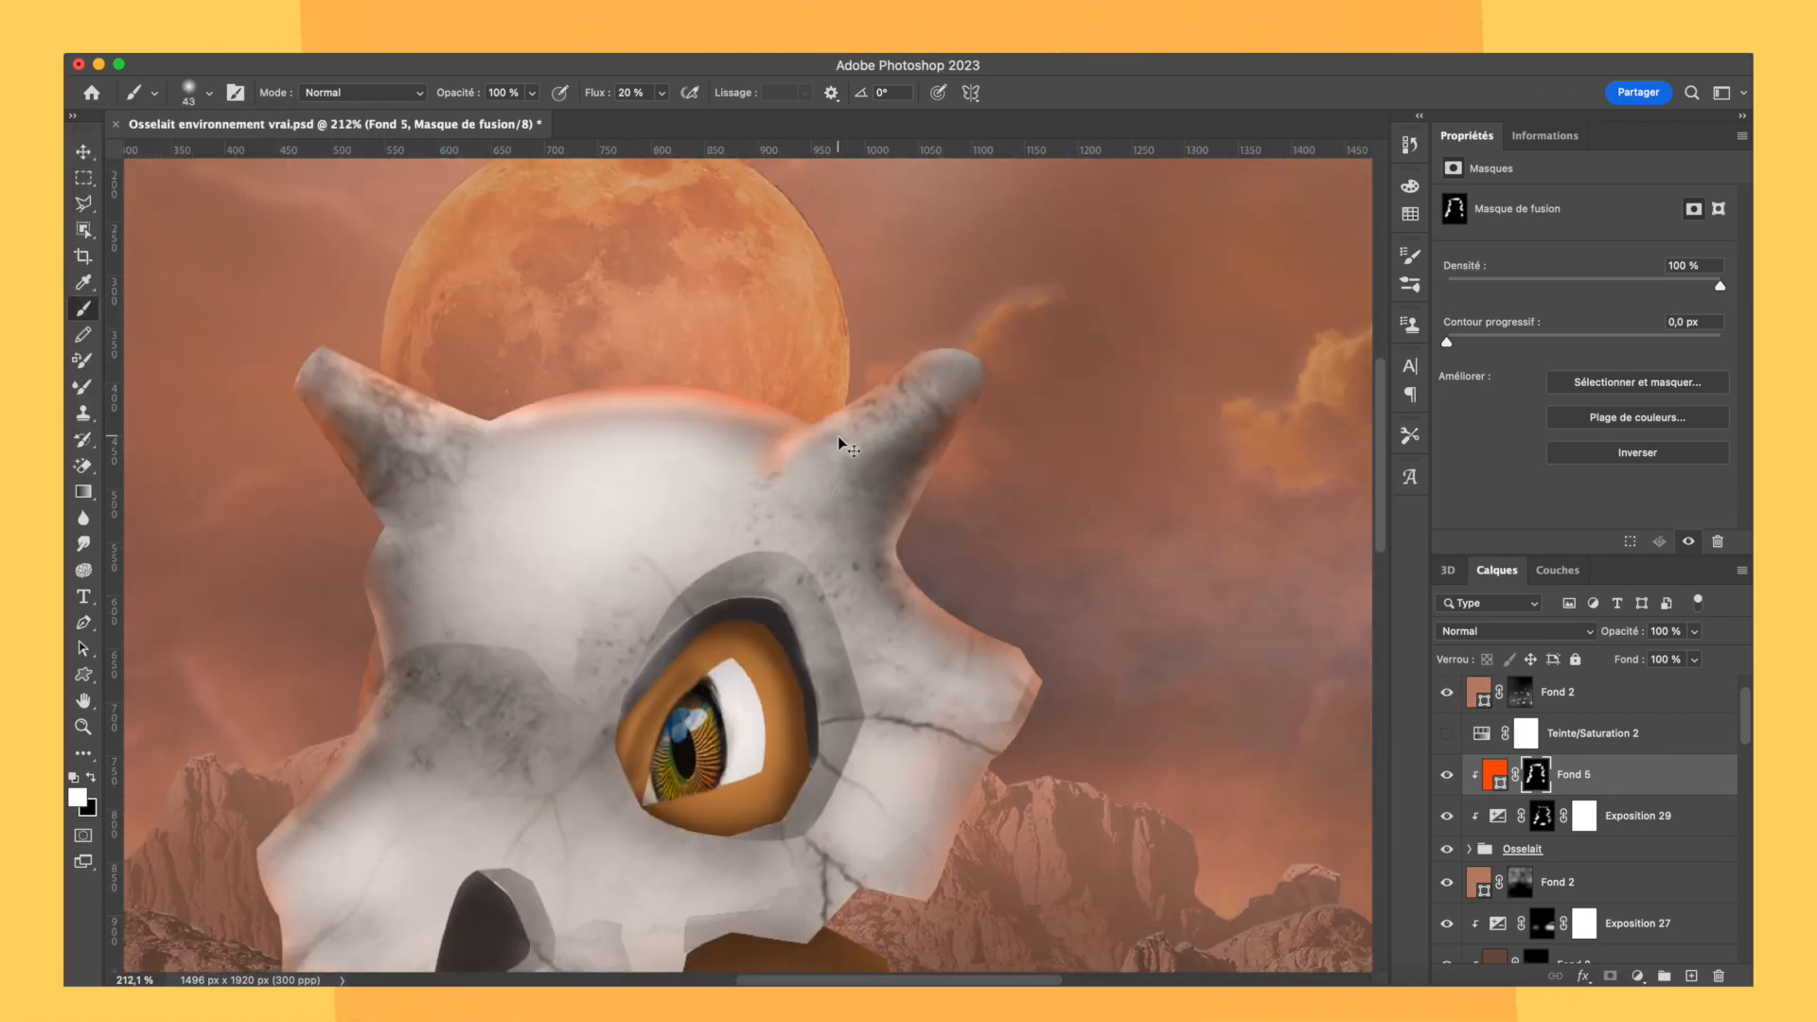